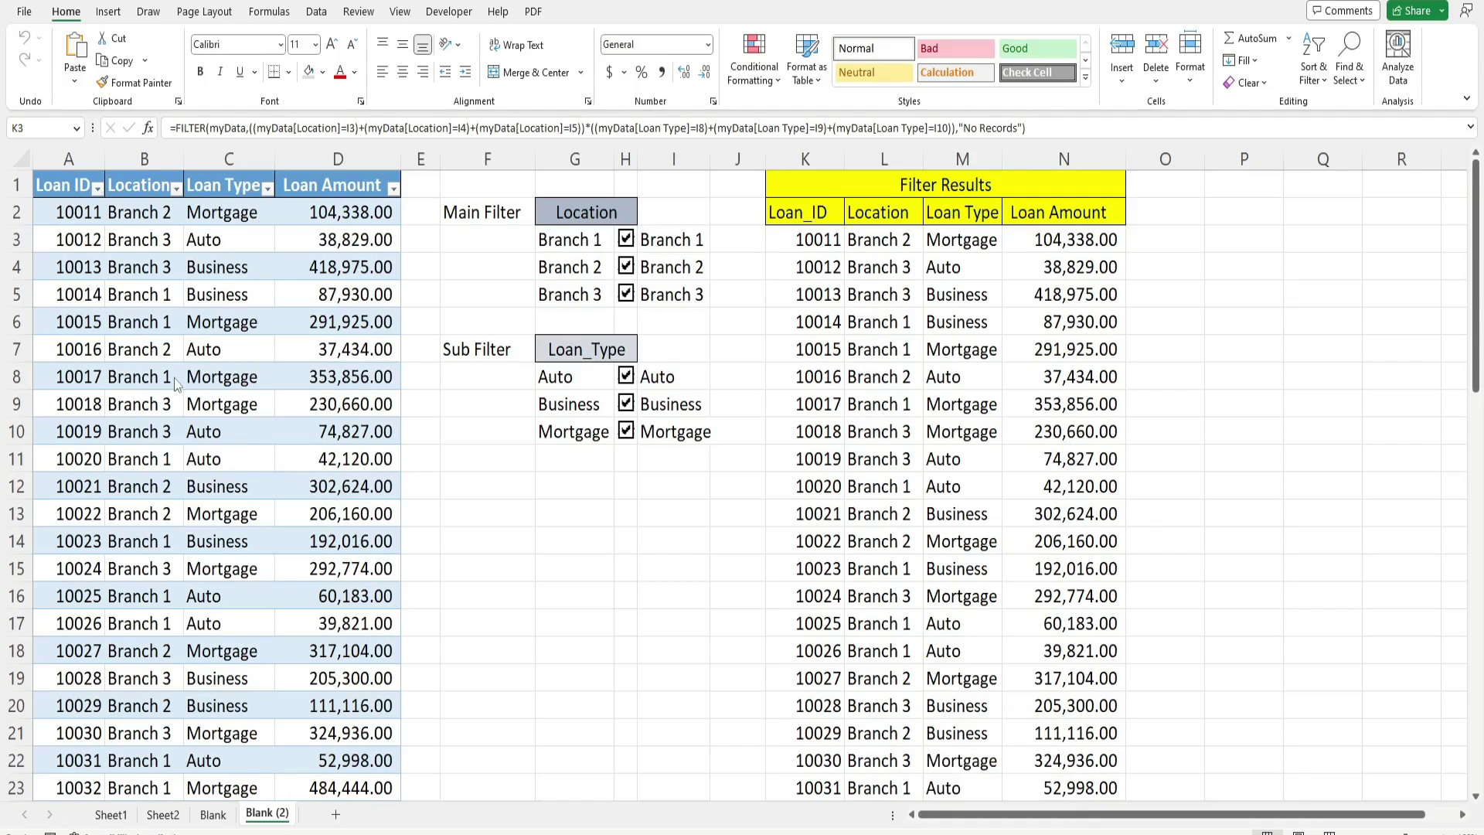
Inspect the FILTER formula in K3 without changing it.
{"action": "left_click", "coordinate": [825, 242]}
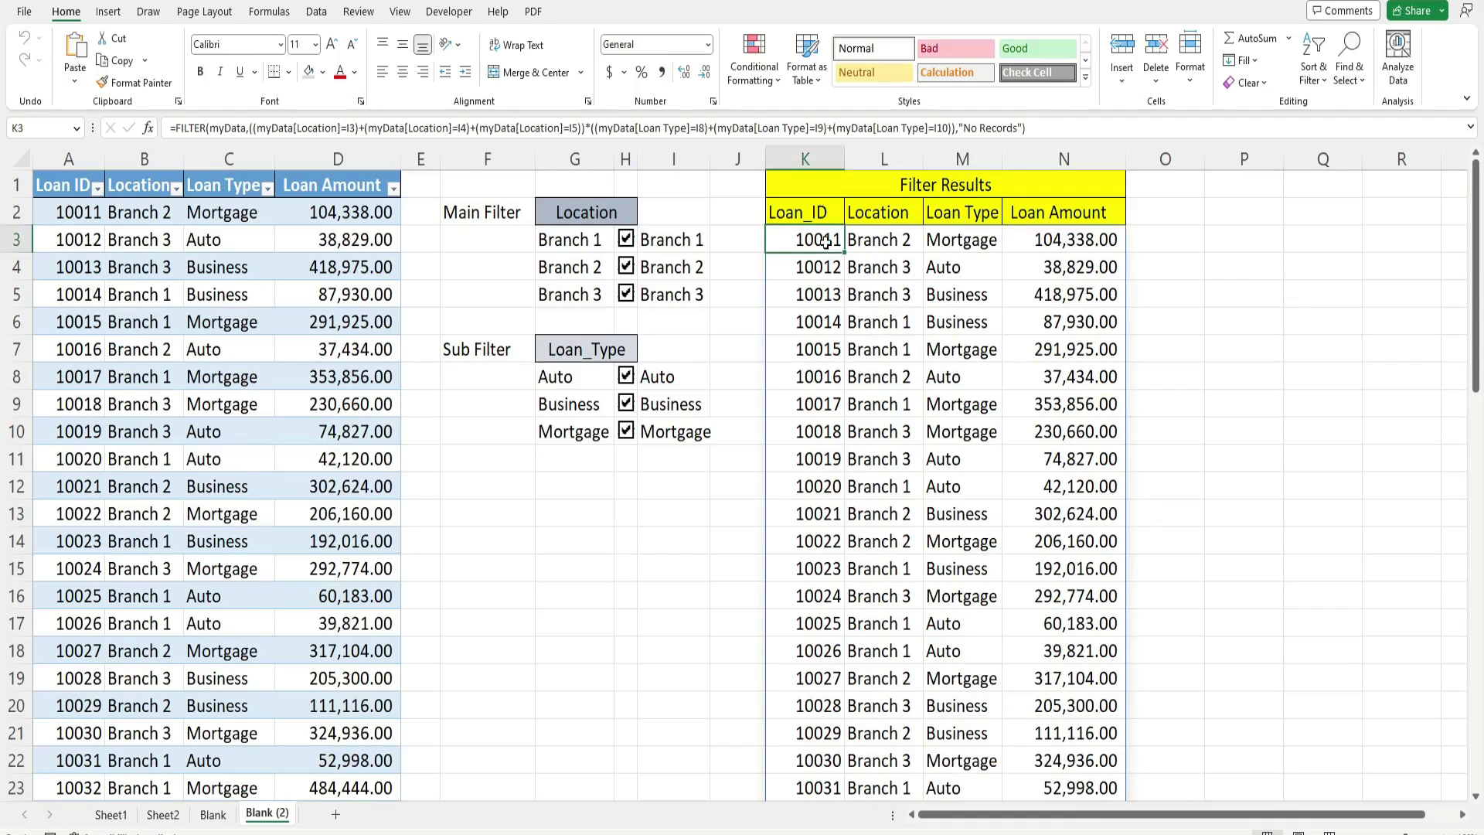
{"action": "double_click", "coordinate": [826, 242]}
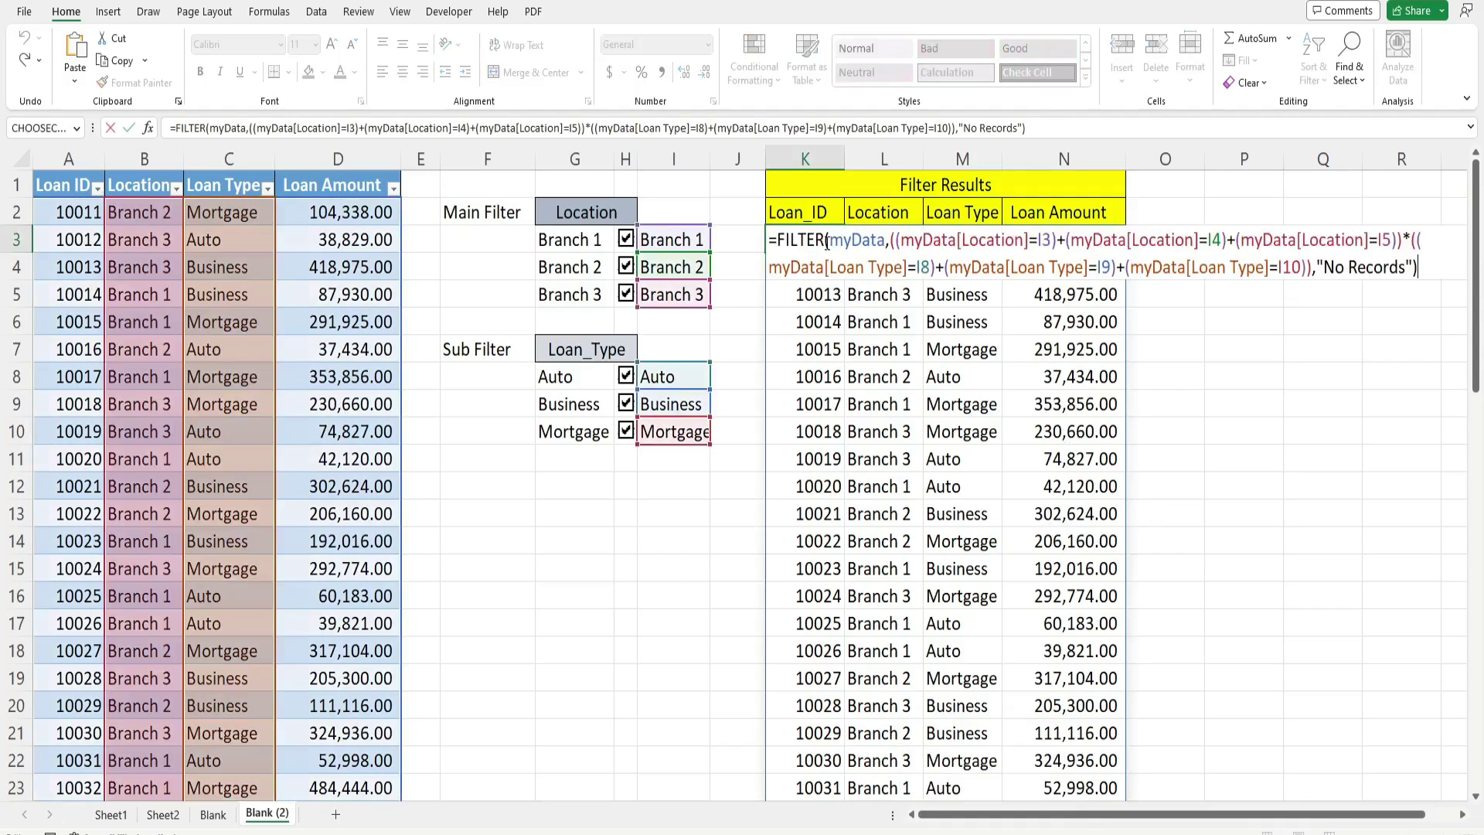
{"action": "key", "text": "Escape"}
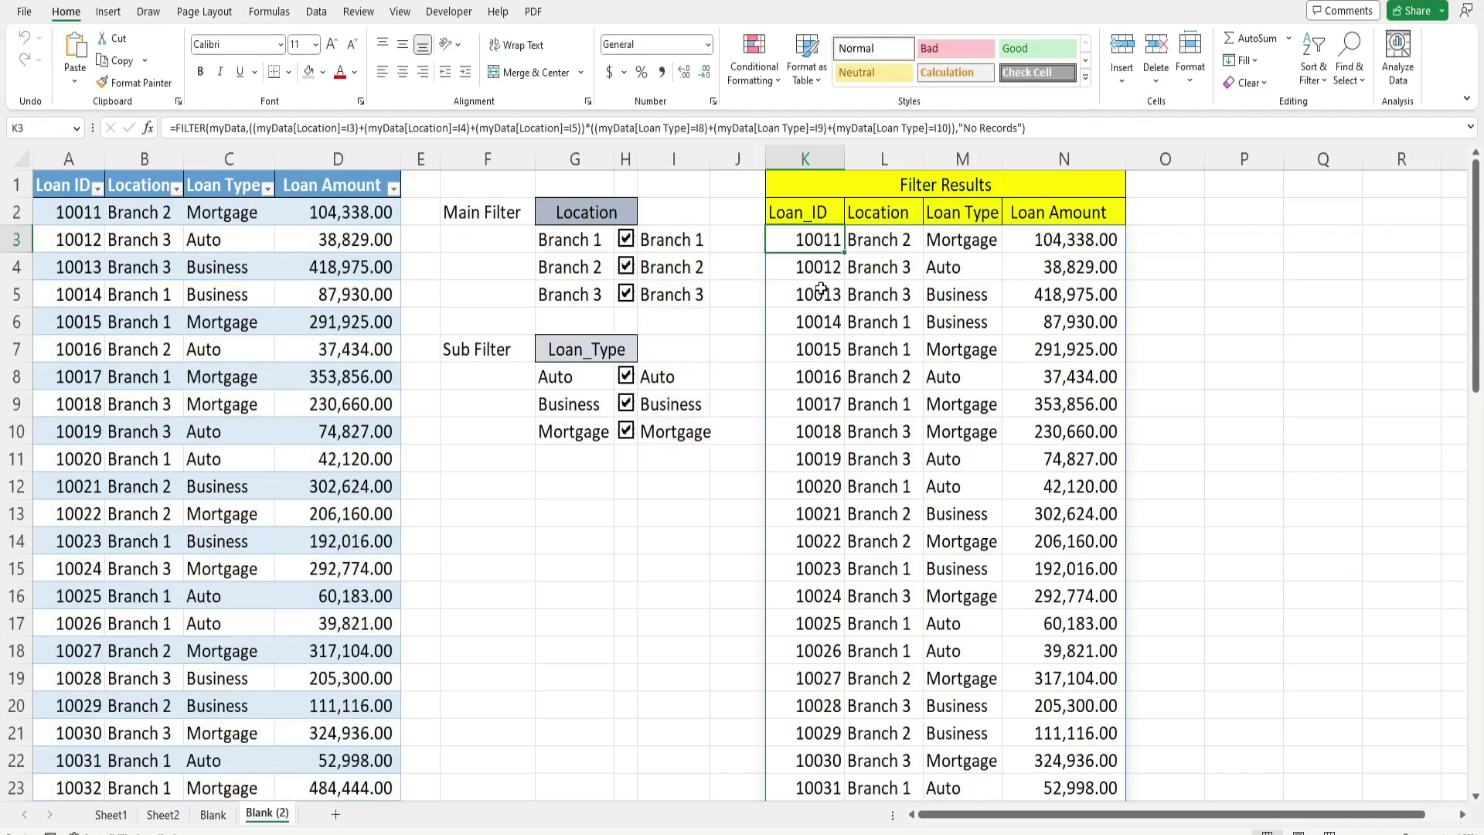
Untick Branch 1, Branch 3, Auto and Mortgage so only Branch 2 Business loans remain.
{"action": "left_click", "coordinate": [625, 239]}
{"action": "left_click", "coordinate": [626, 294]}
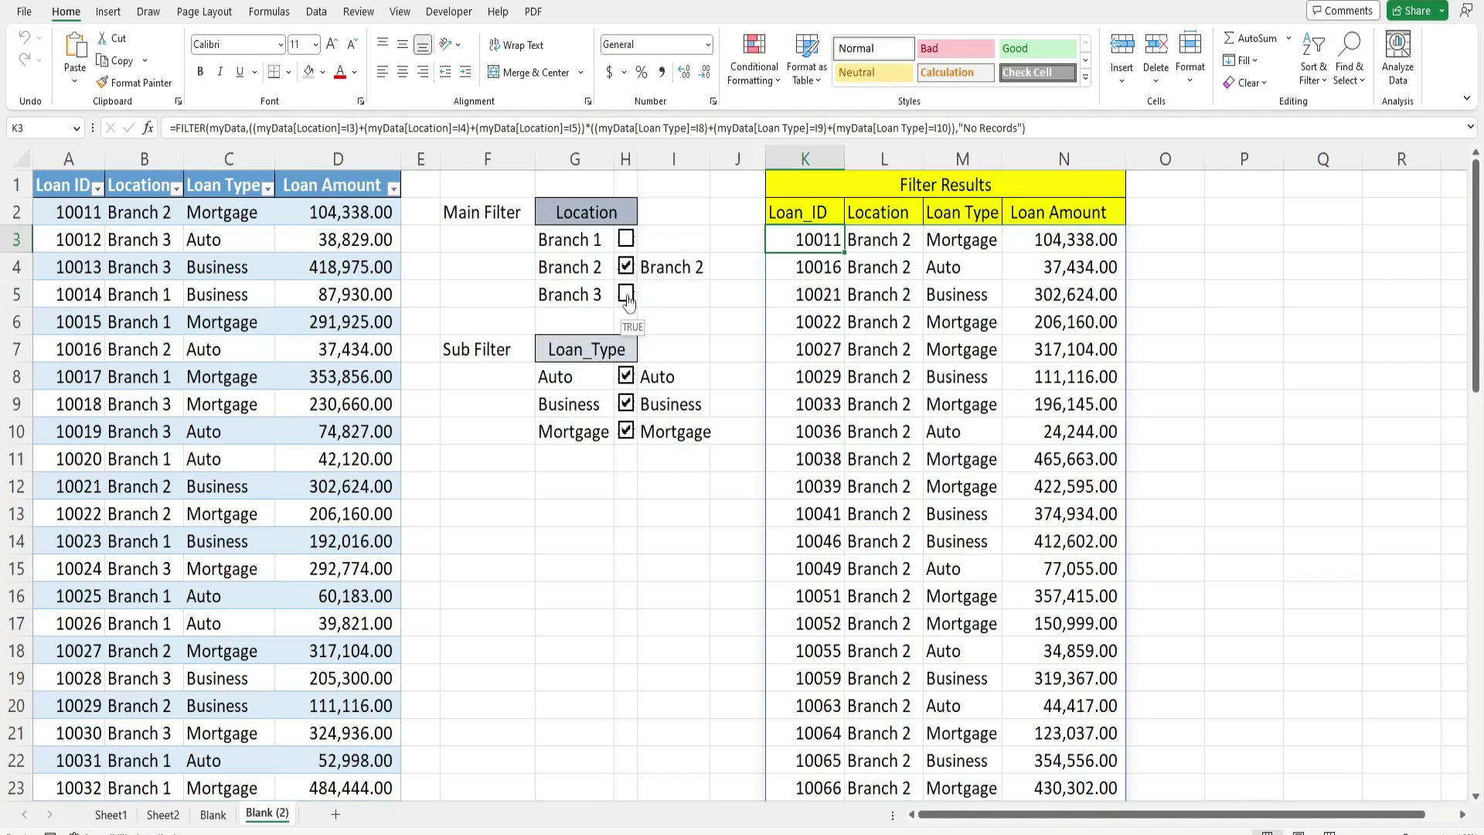
{"action": "left_click", "coordinate": [626, 376]}
{"action": "left_click", "coordinate": [627, 431]}
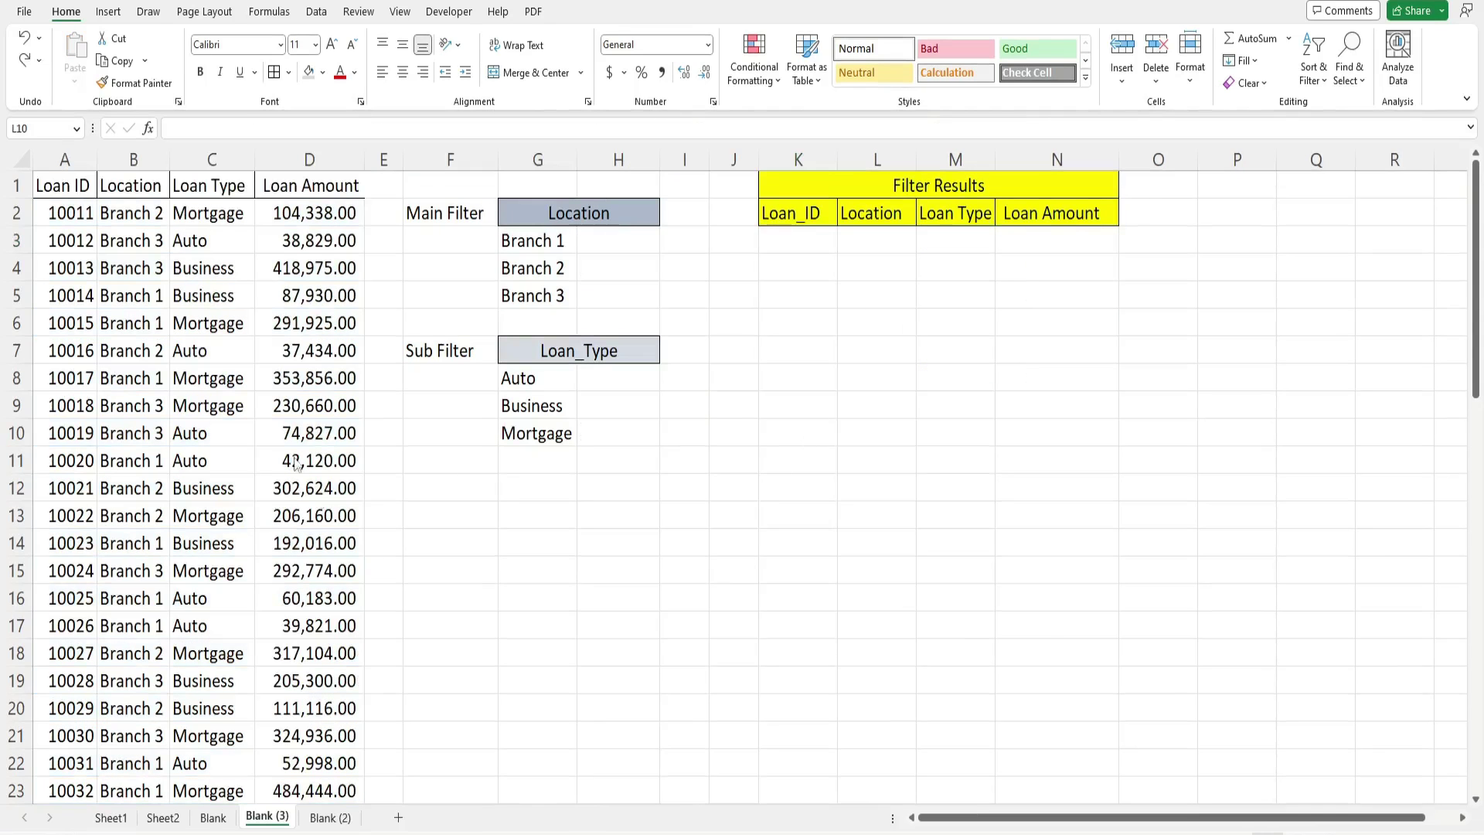
Convert the loan list A1:D61 into a table with headers, then select the cells beside the filter options.
{"action": "left_click", "coordinate": [283, 161]}
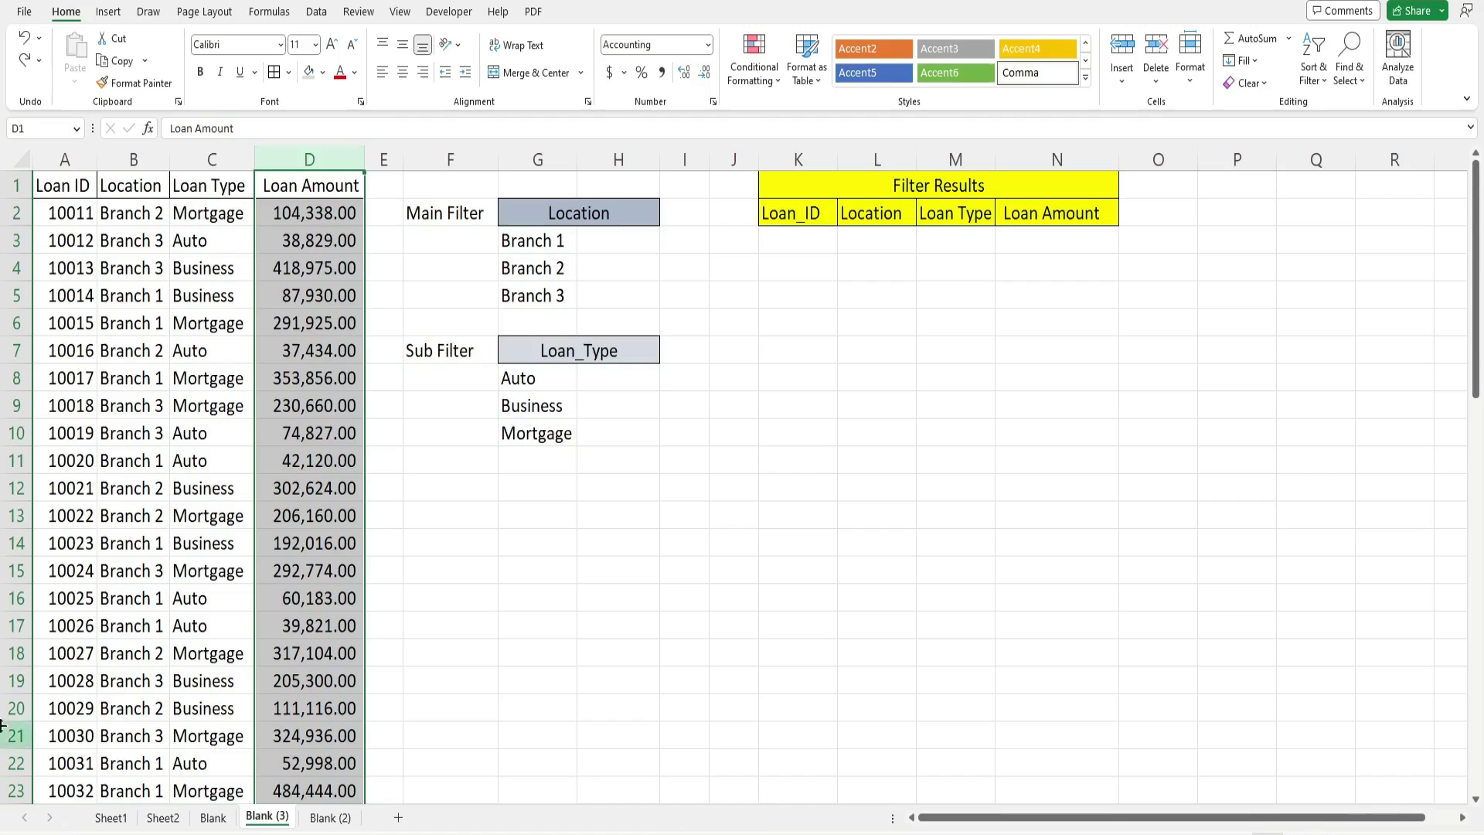
{"action": "left_click", "coordinate": [191, 300]}
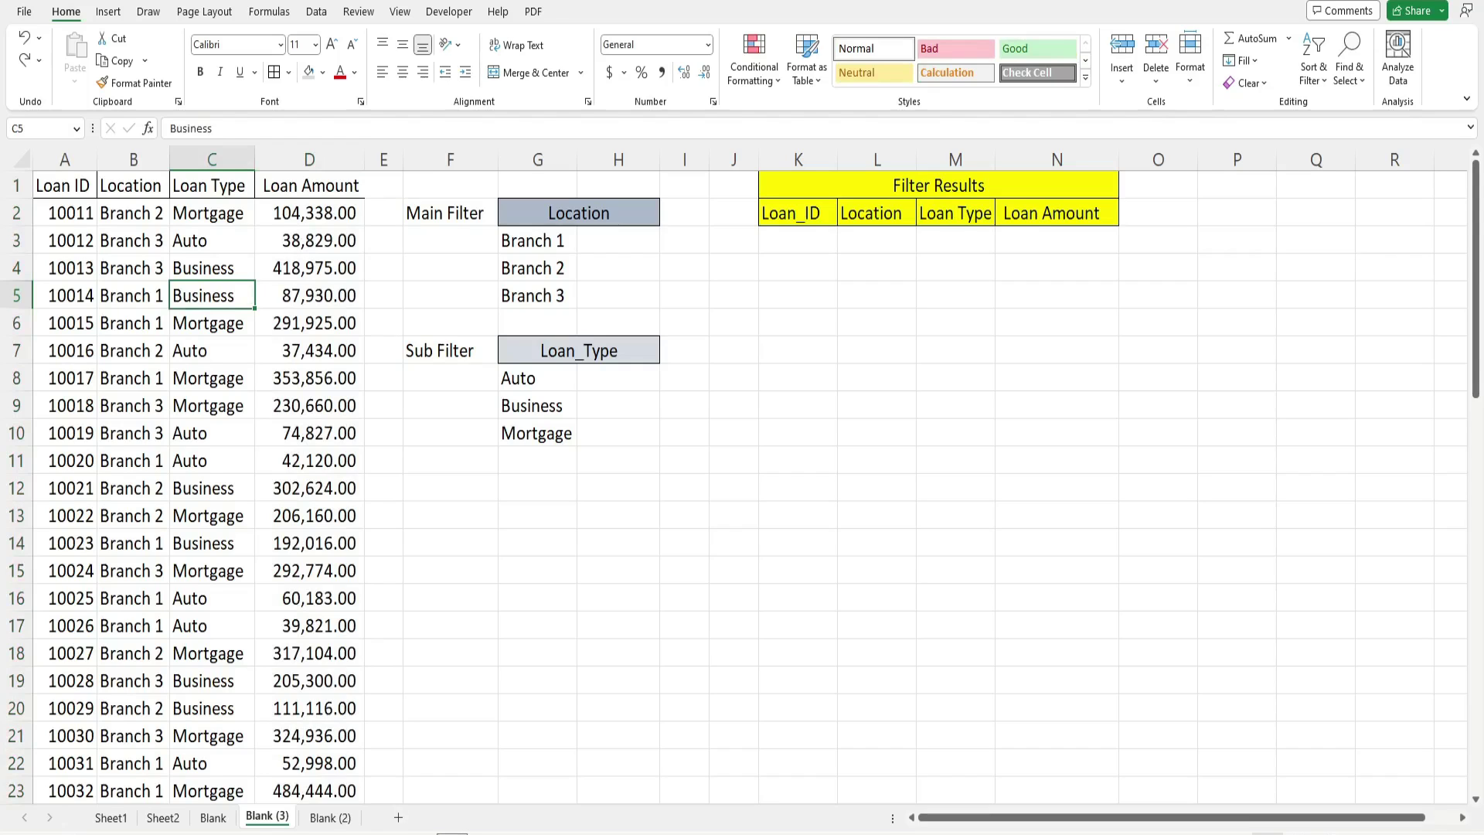
{"action": "key", "text": "ctrl+t"}
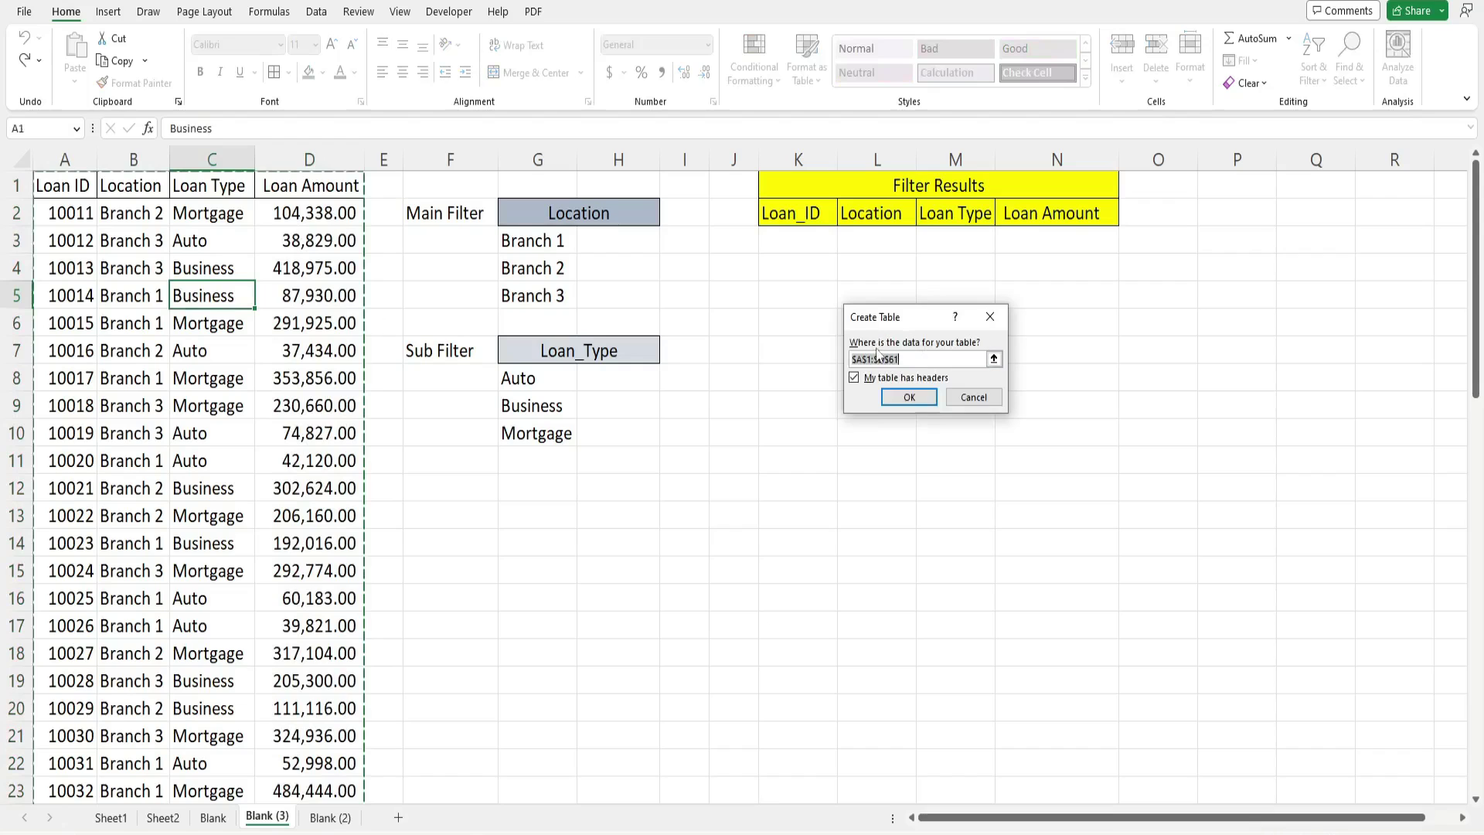
{"action": "left_click", "coordinate": [908, 398]}
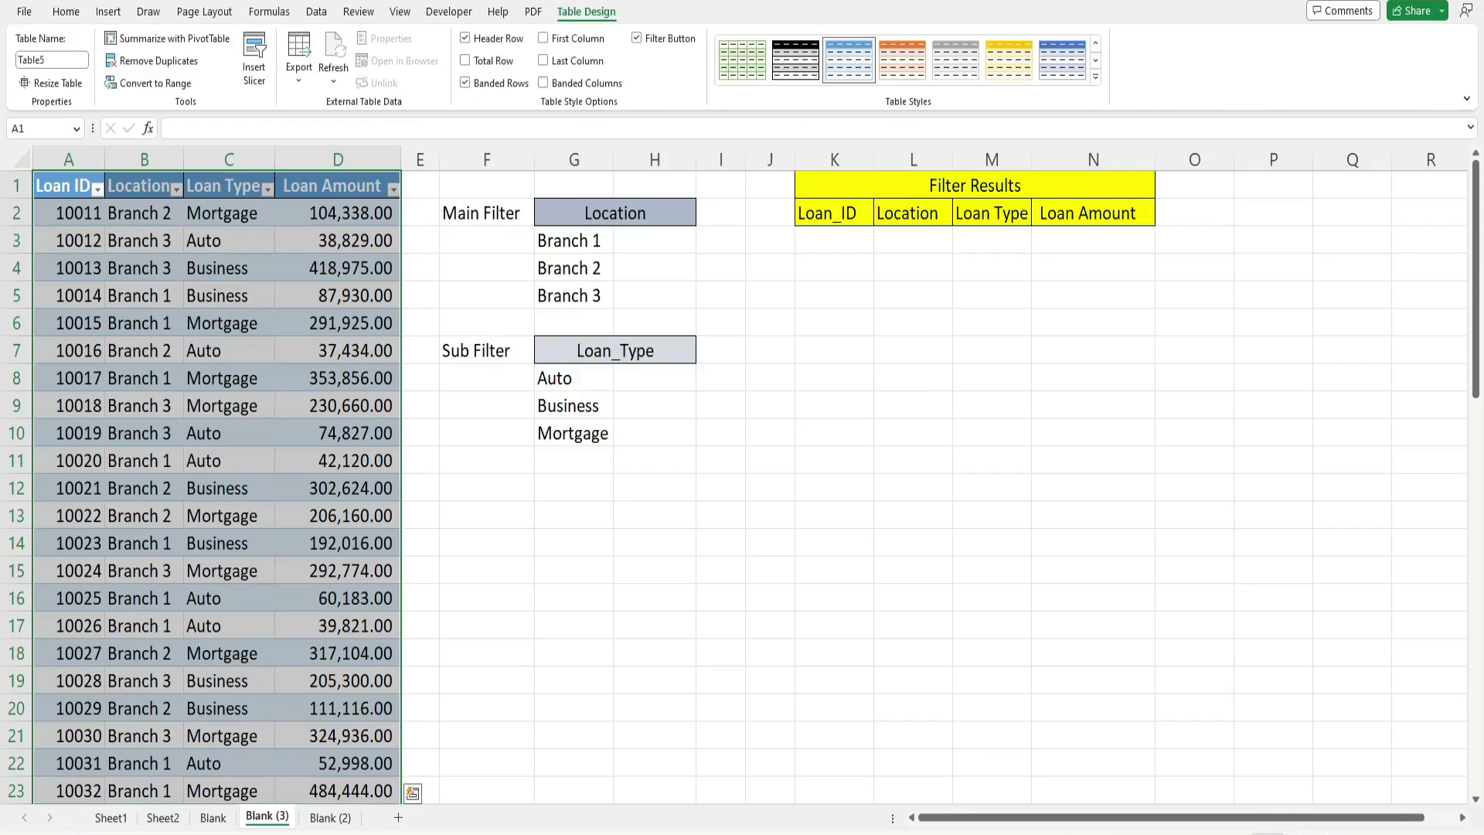
{"action": "left_click_drag", "start_coordinate": [651, 242], "coordinate": [656, 300]}
{"action": "left_click_drag", "start_coordinate": [653, 377], "coordinate": [655, 422]}
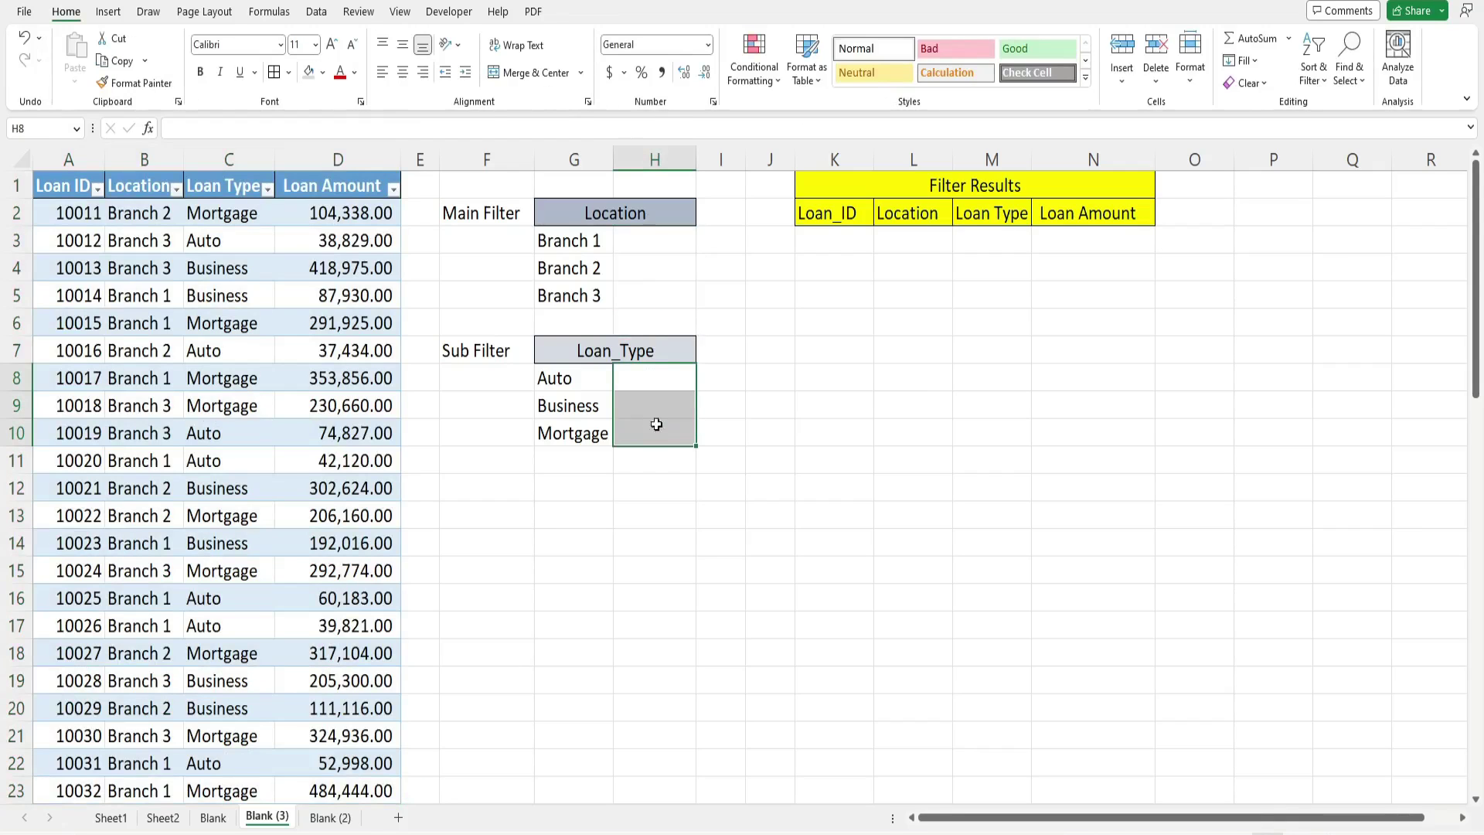
Show the Developer tab and browse its insertable form controls.
{"action": "left_click", "coordinate": [629, 248]}
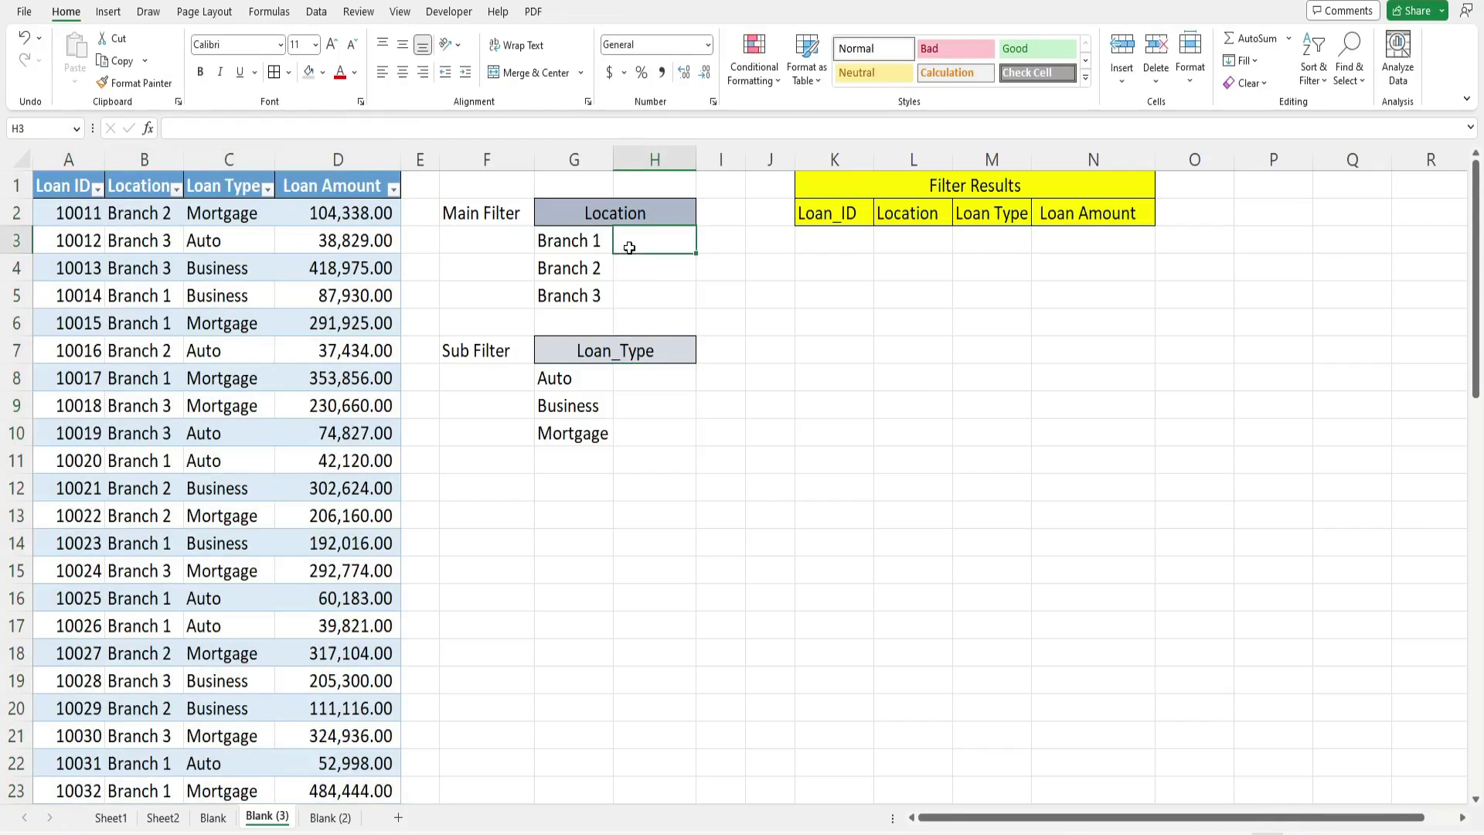
{"action": "left_click", "coordinate": [455, 17]}
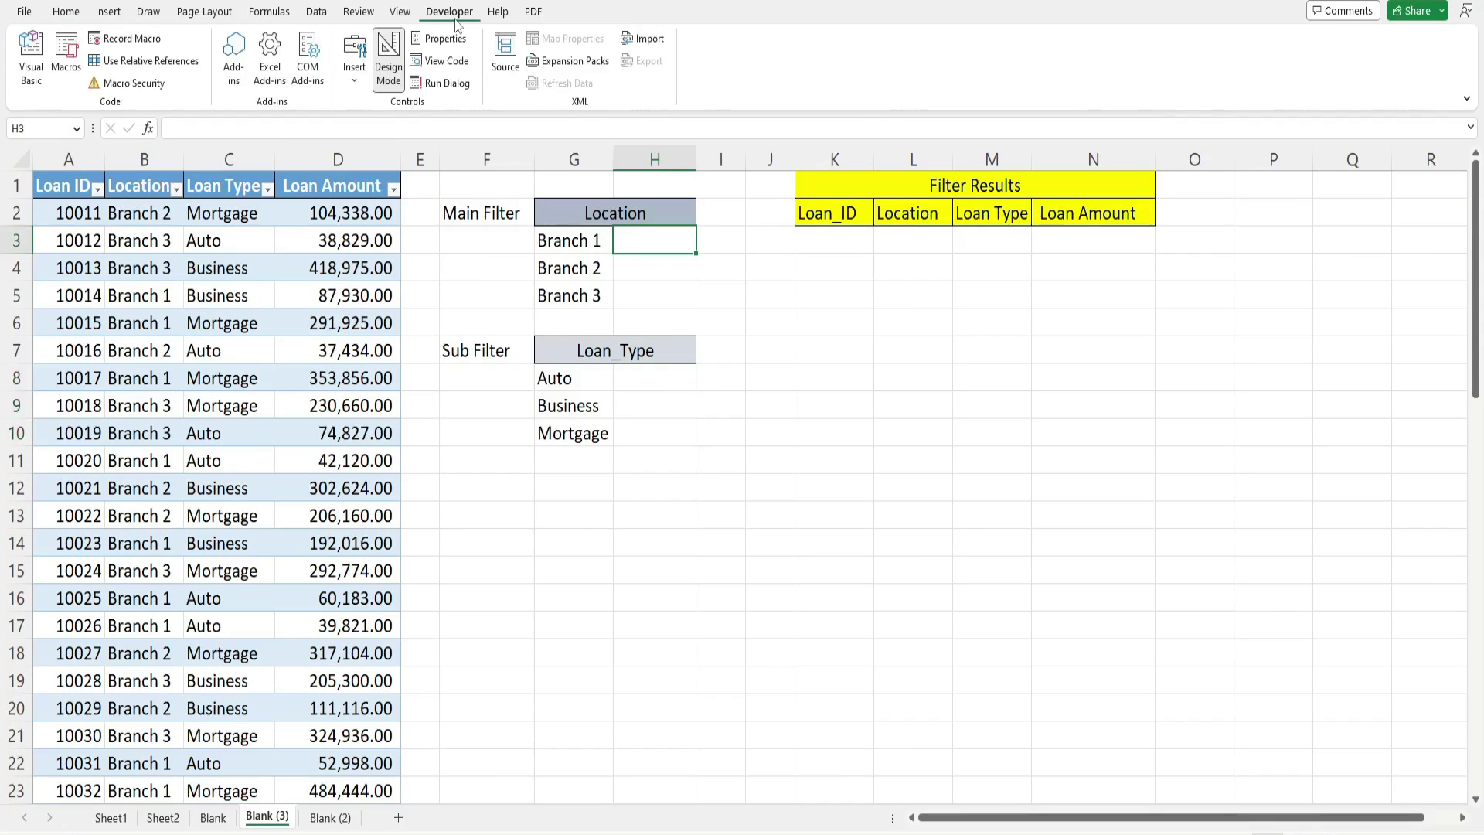
{"action": "left_click", "coordinate": [357, 76]}
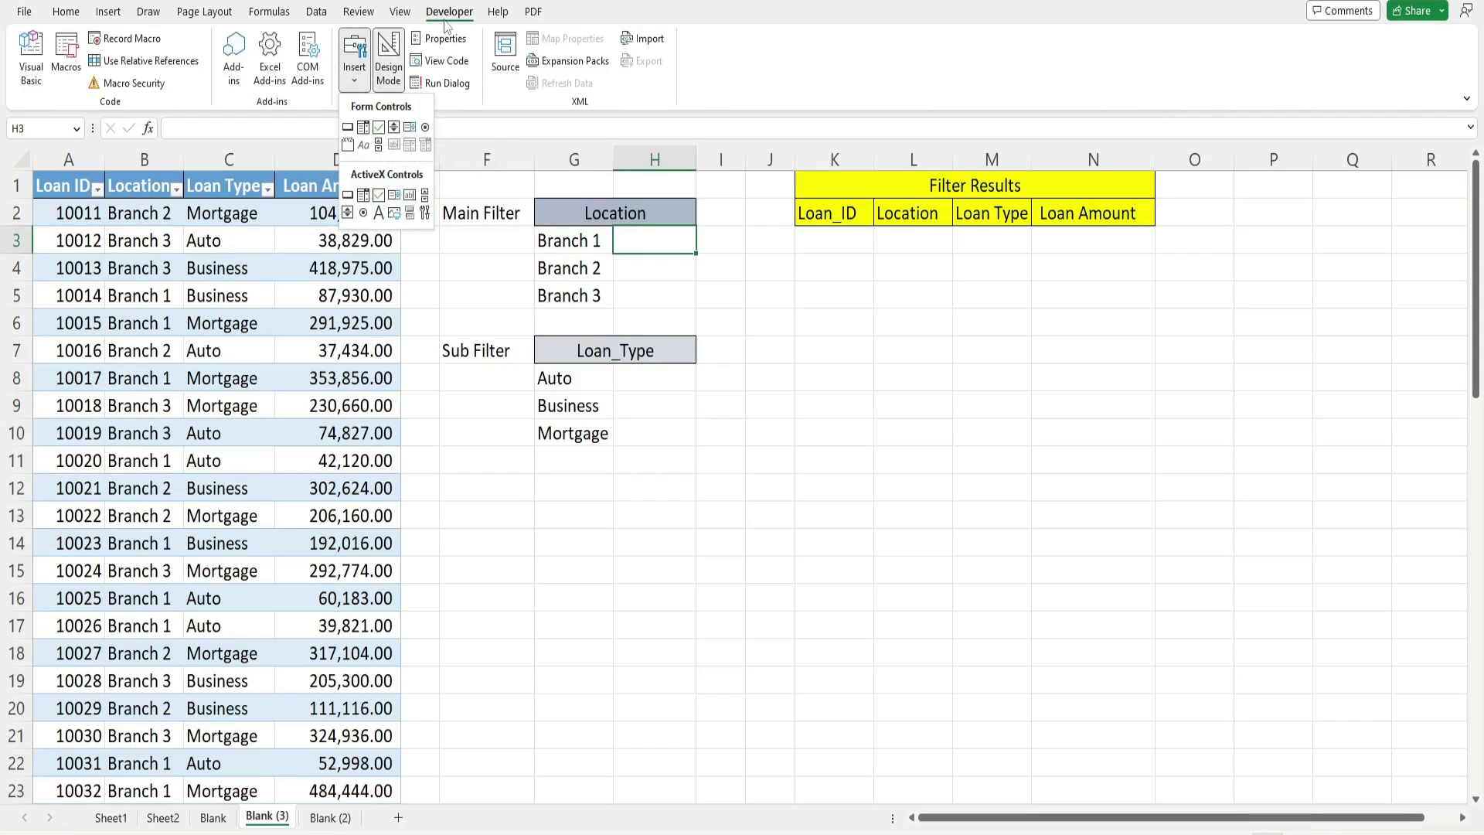
{"action": "left_click", "coordinate": [804, 381]}
Review the Save As file format list without changing it.
{"action": "left_click", "coordinate": [22, 13]}
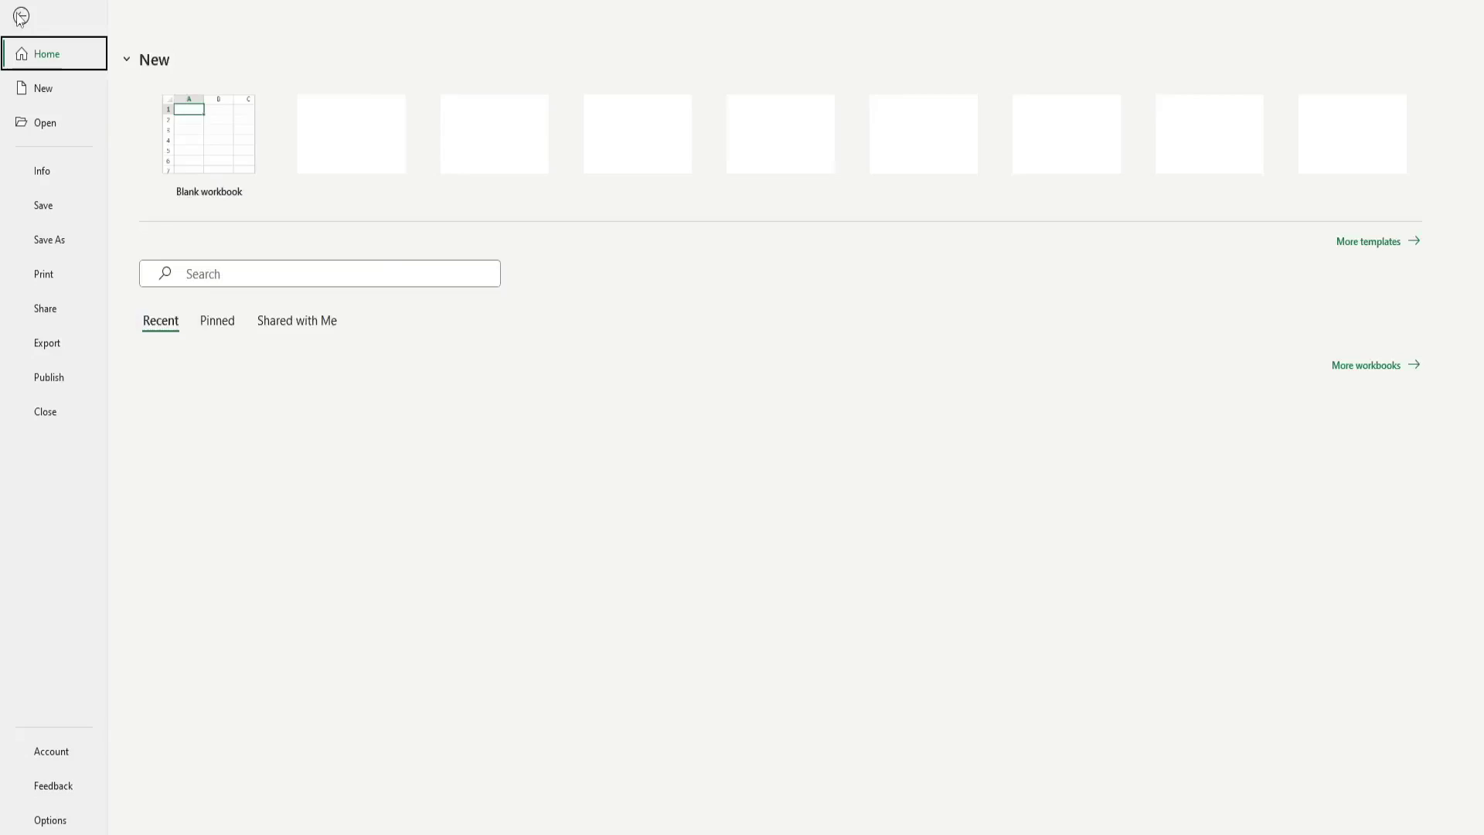
{"action": "left_click", "coordinate": [49, 240]}
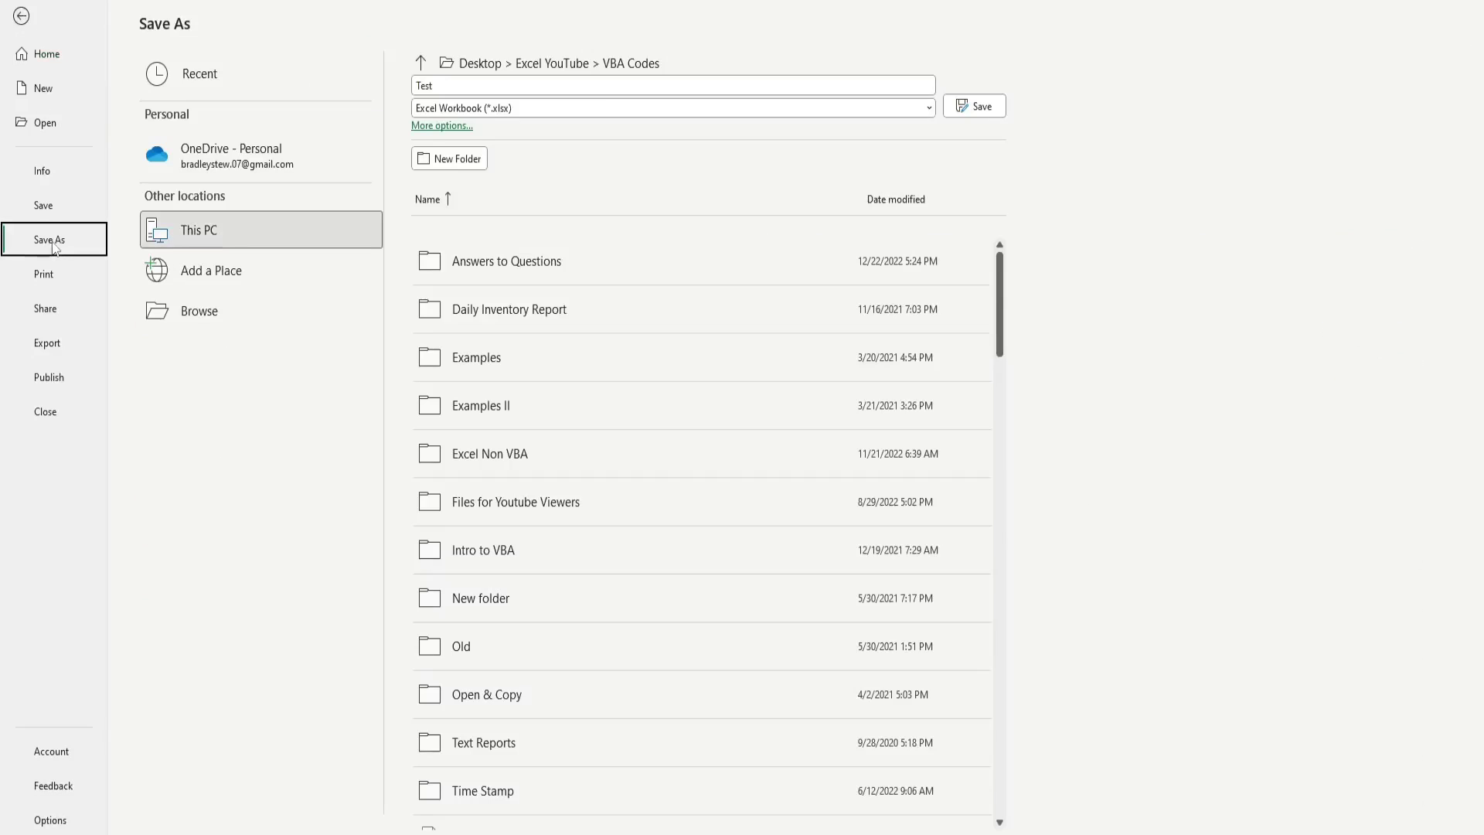
{"action": "left_click", "coordinate": [927, 108]}
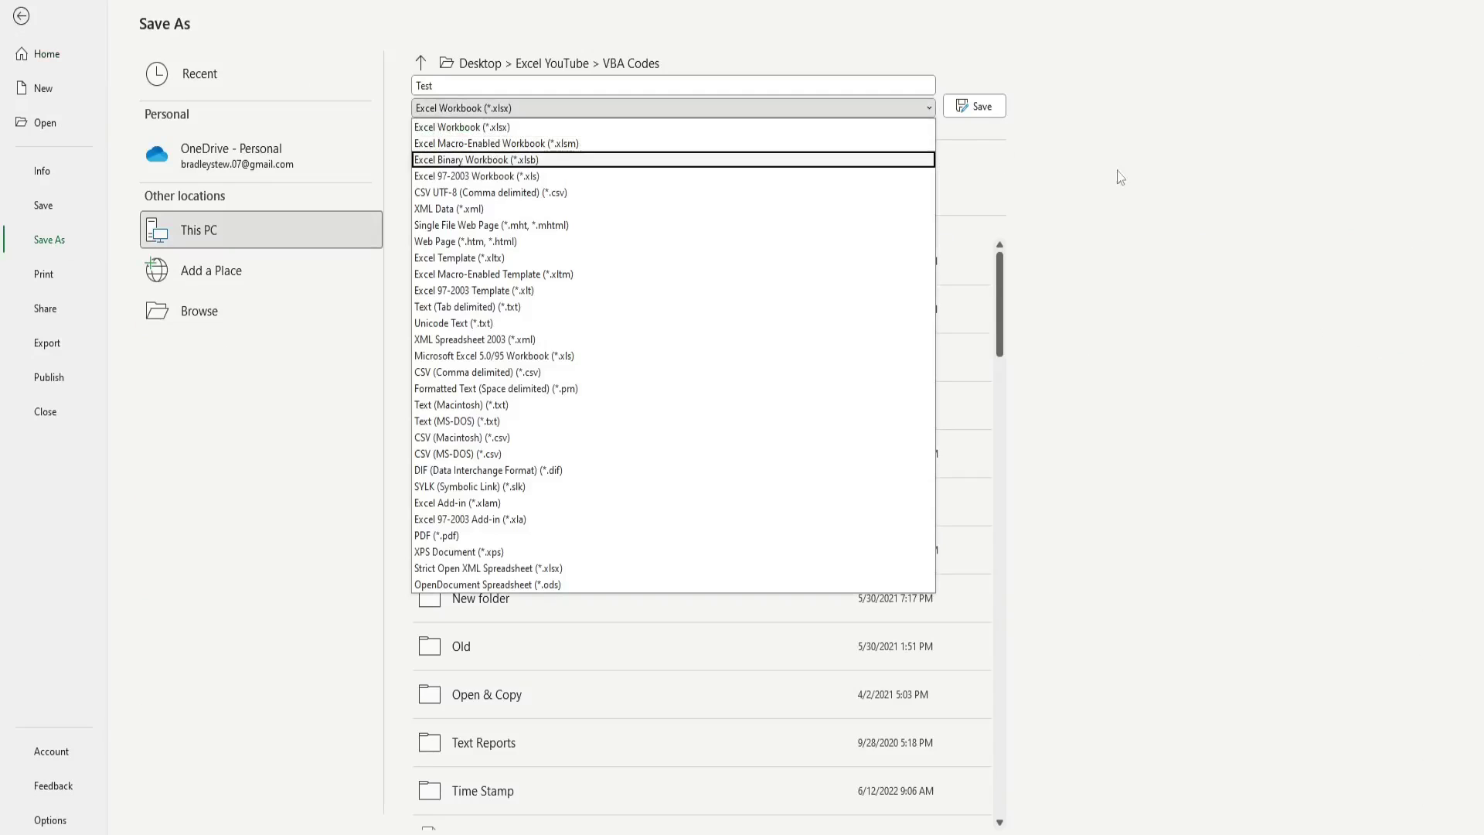
{"action": "left_click", "coordinate": [1155, 230]}
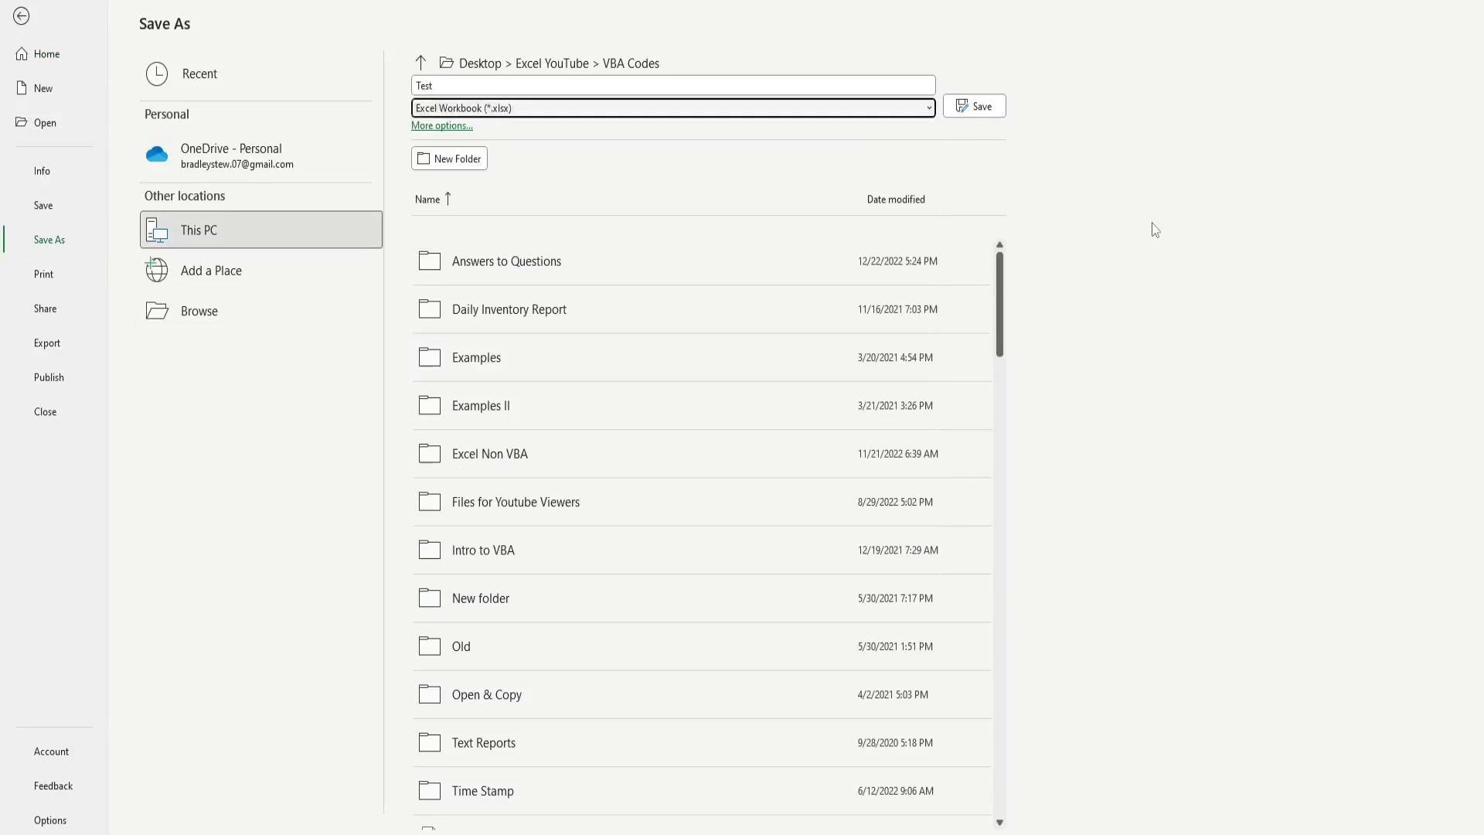
{"action": "left_click", "coordinate": [22, 16]}
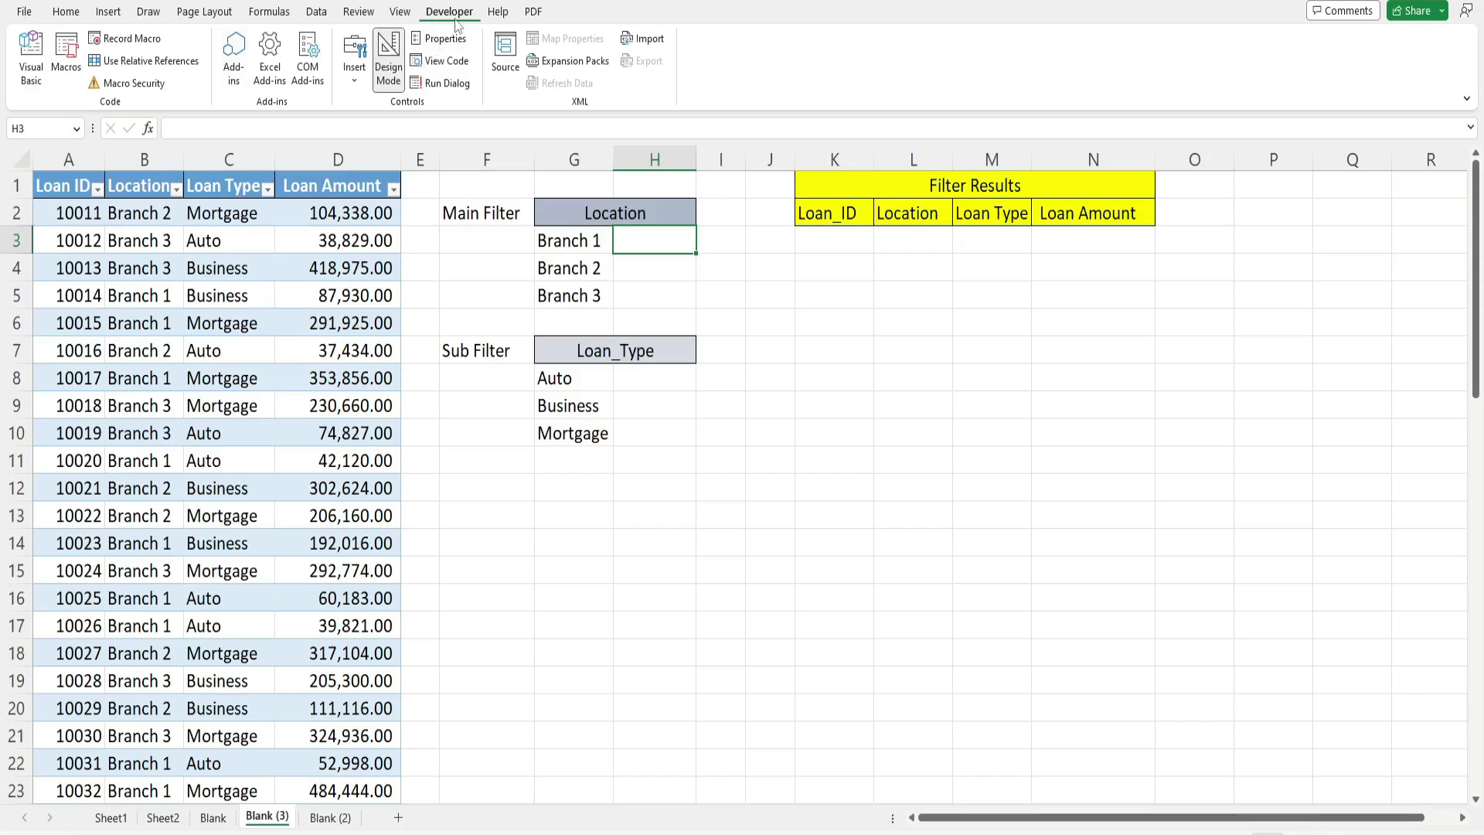
Check Excel Options' Customize Ribbon settings for the Developer tab, then cancel.
{"action": "left_click", "coordinate": [24, 11]}
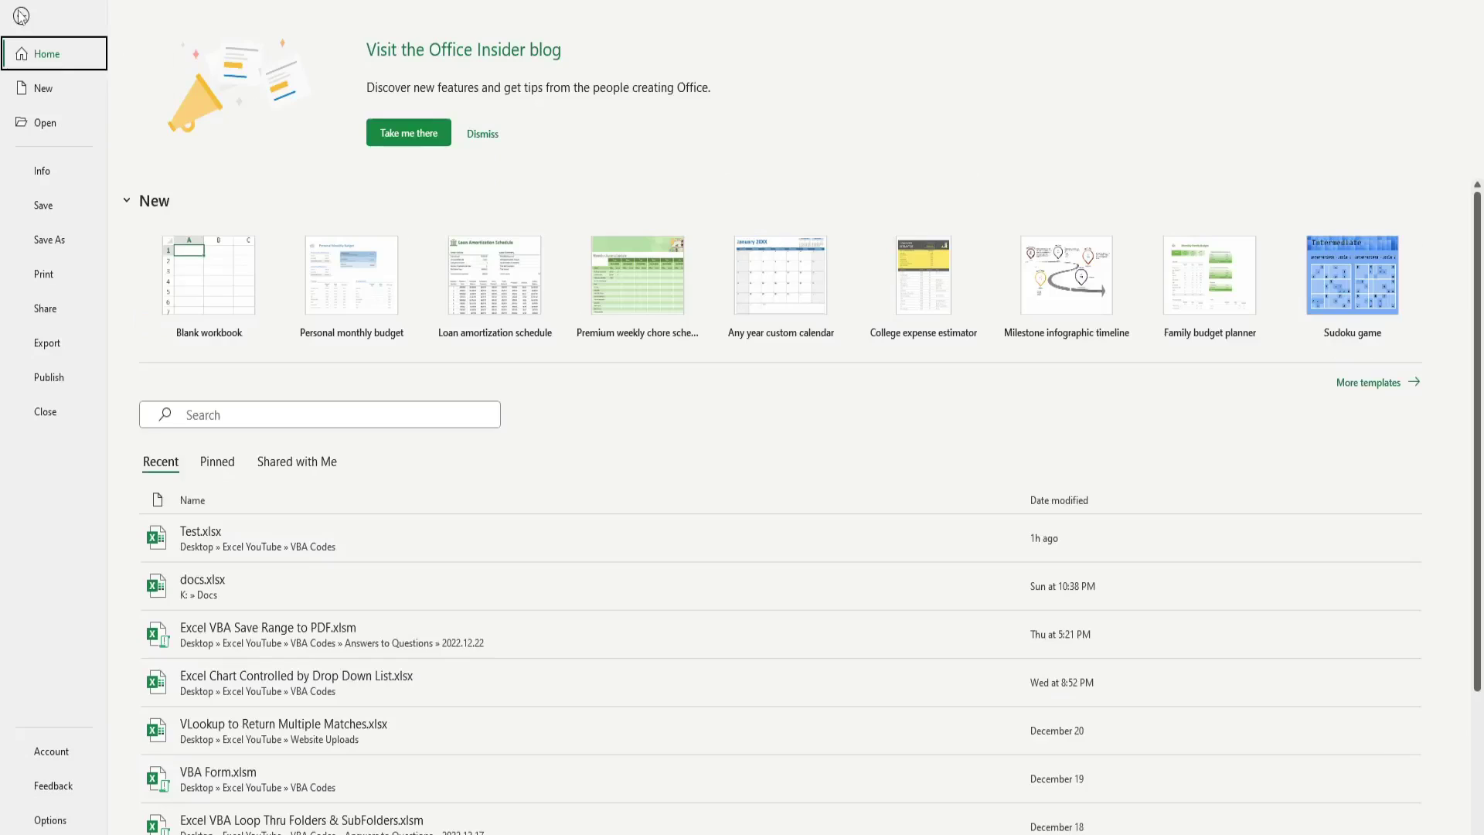
{"action": "left_click", "coordinate": [51, 823]}
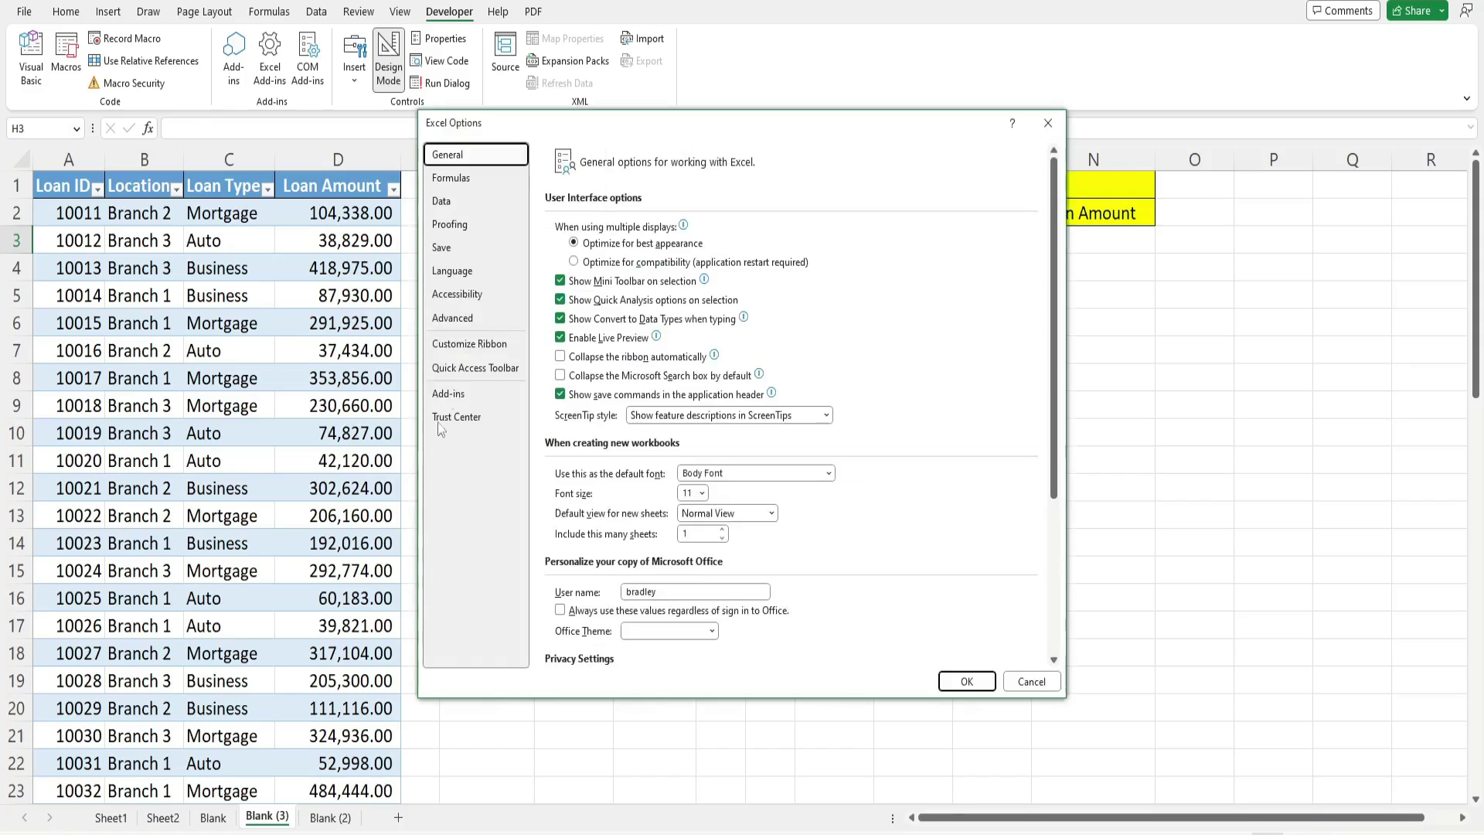
{"action": "left_click", "coordinate": [469, 344]}
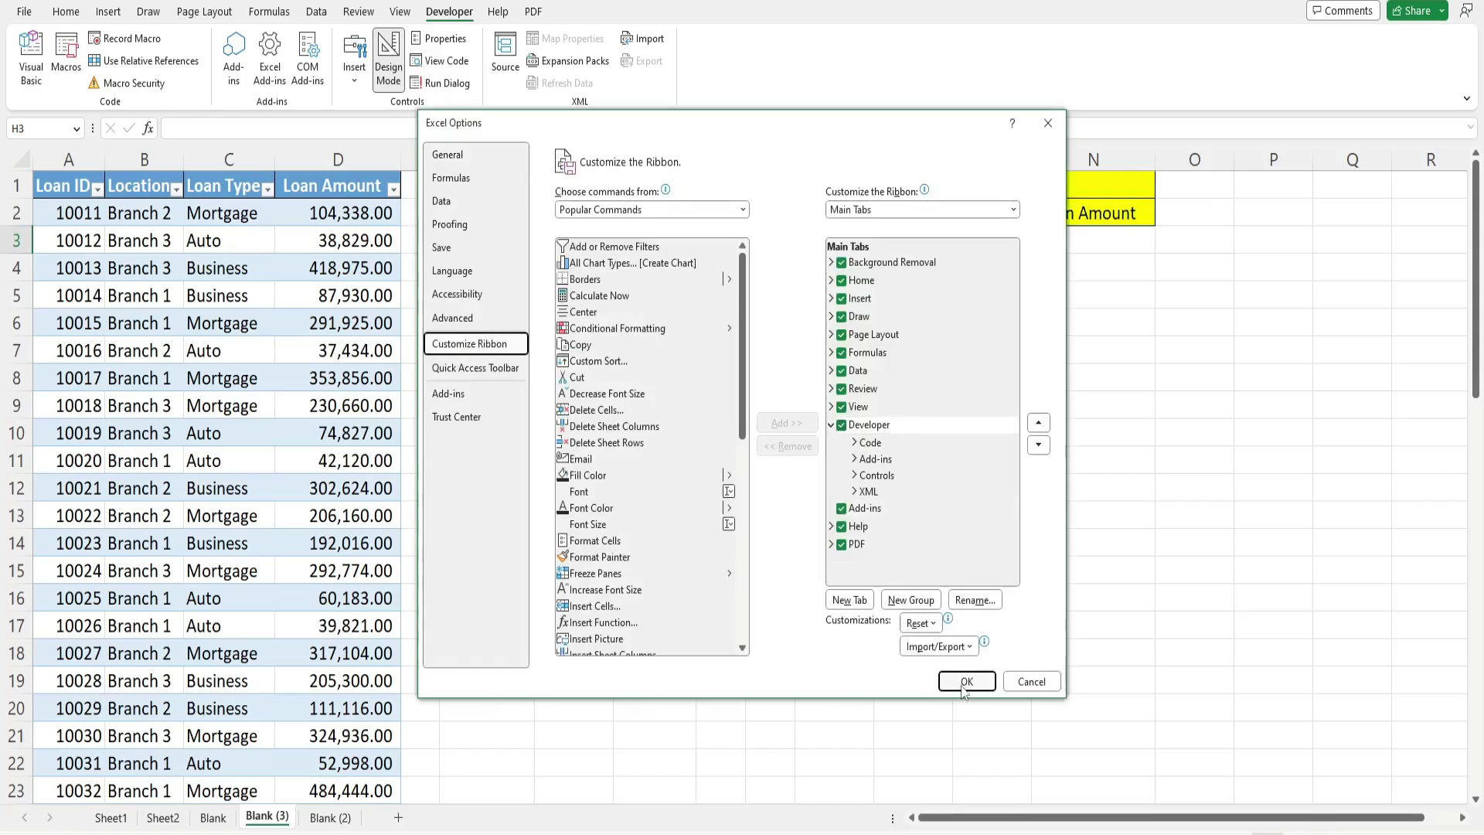
{"action": "left_click", "coordinate": [1020, 685]}
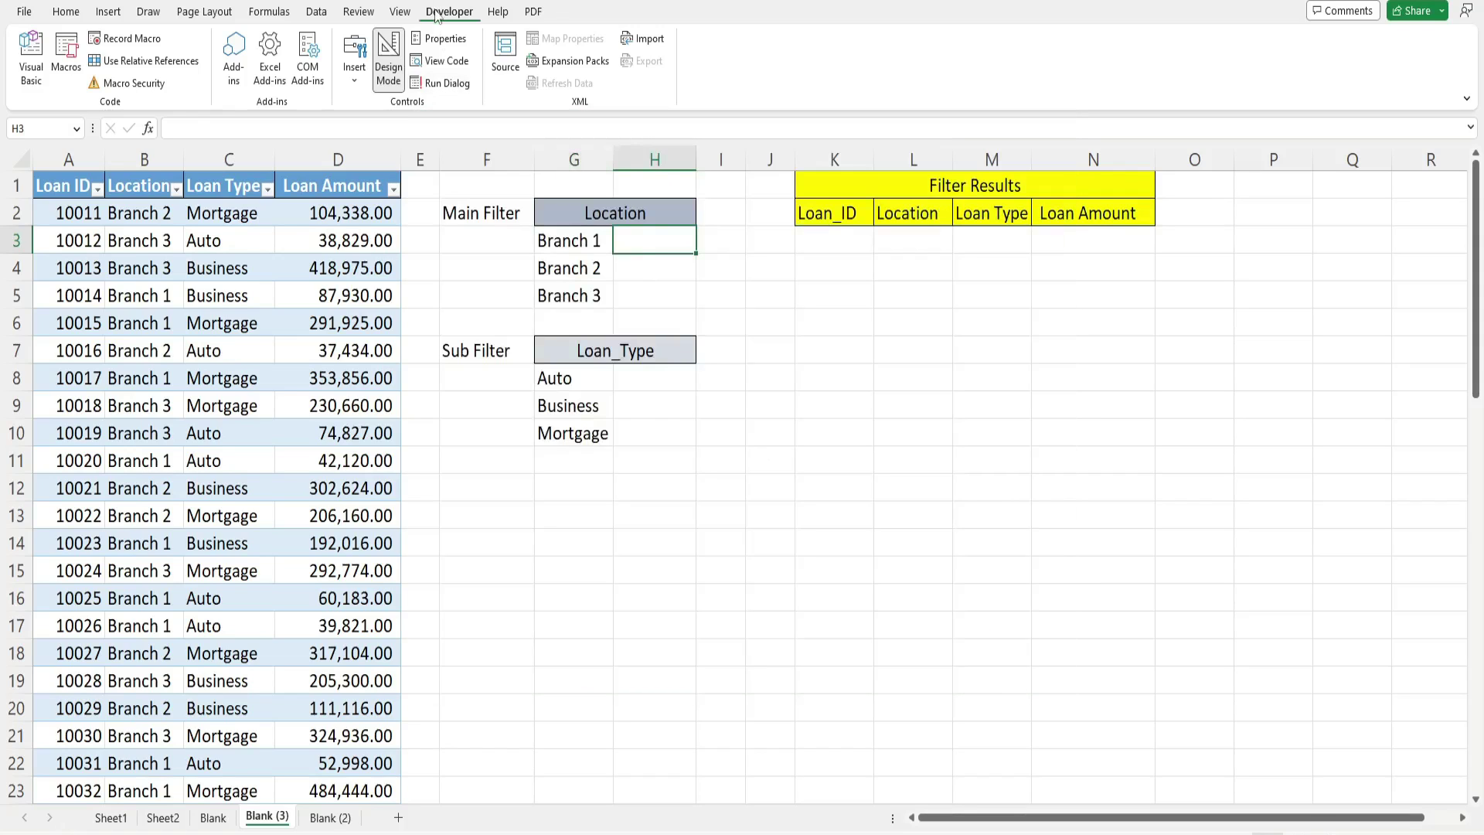
Draw a check box form control in cell H3 beside Branch 1.
{"action": "left_click", "coordinate": [356, 83]}
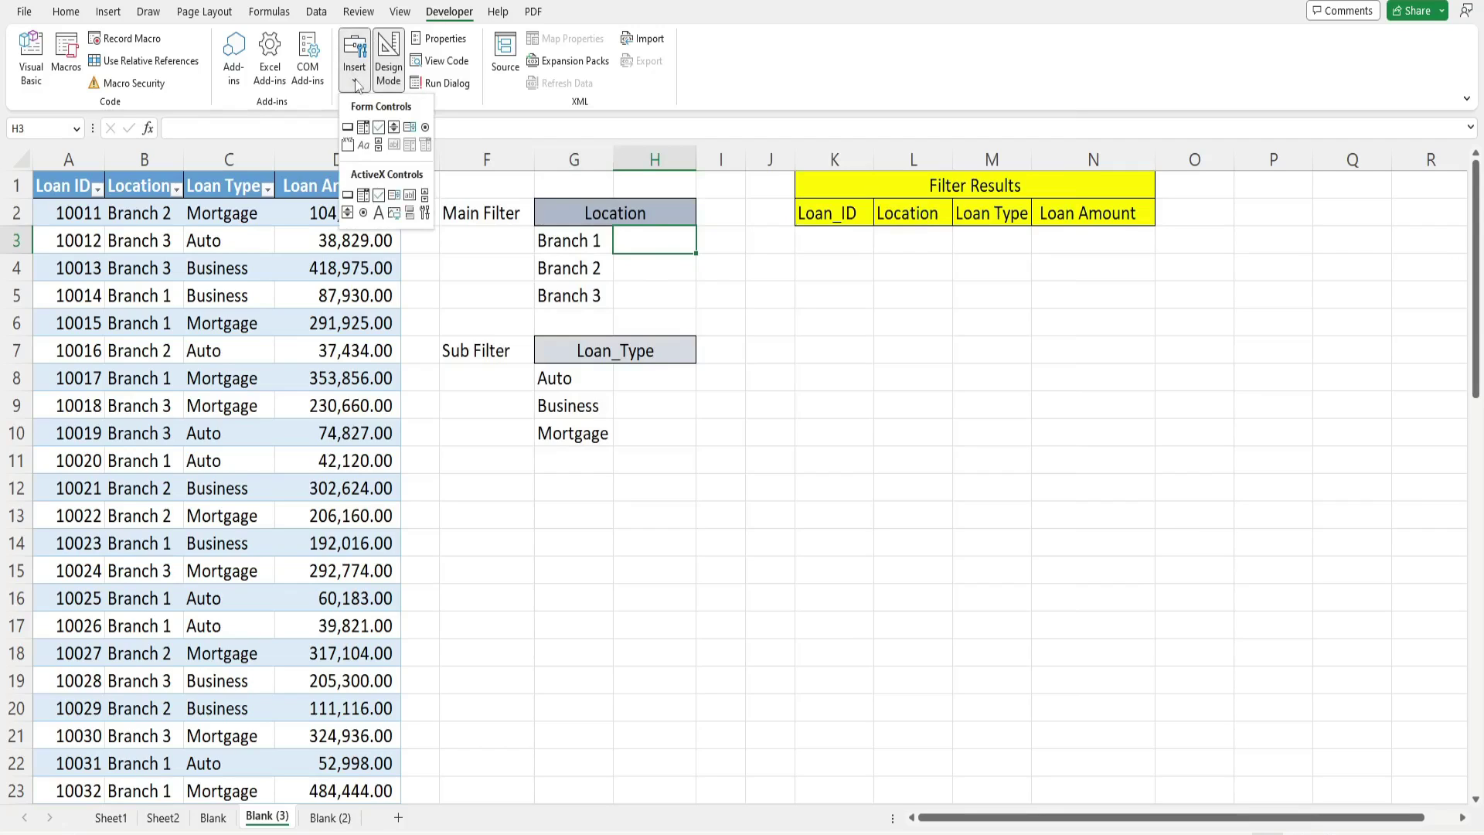
{"action": "left_click", "coordinate": [377, 128]}
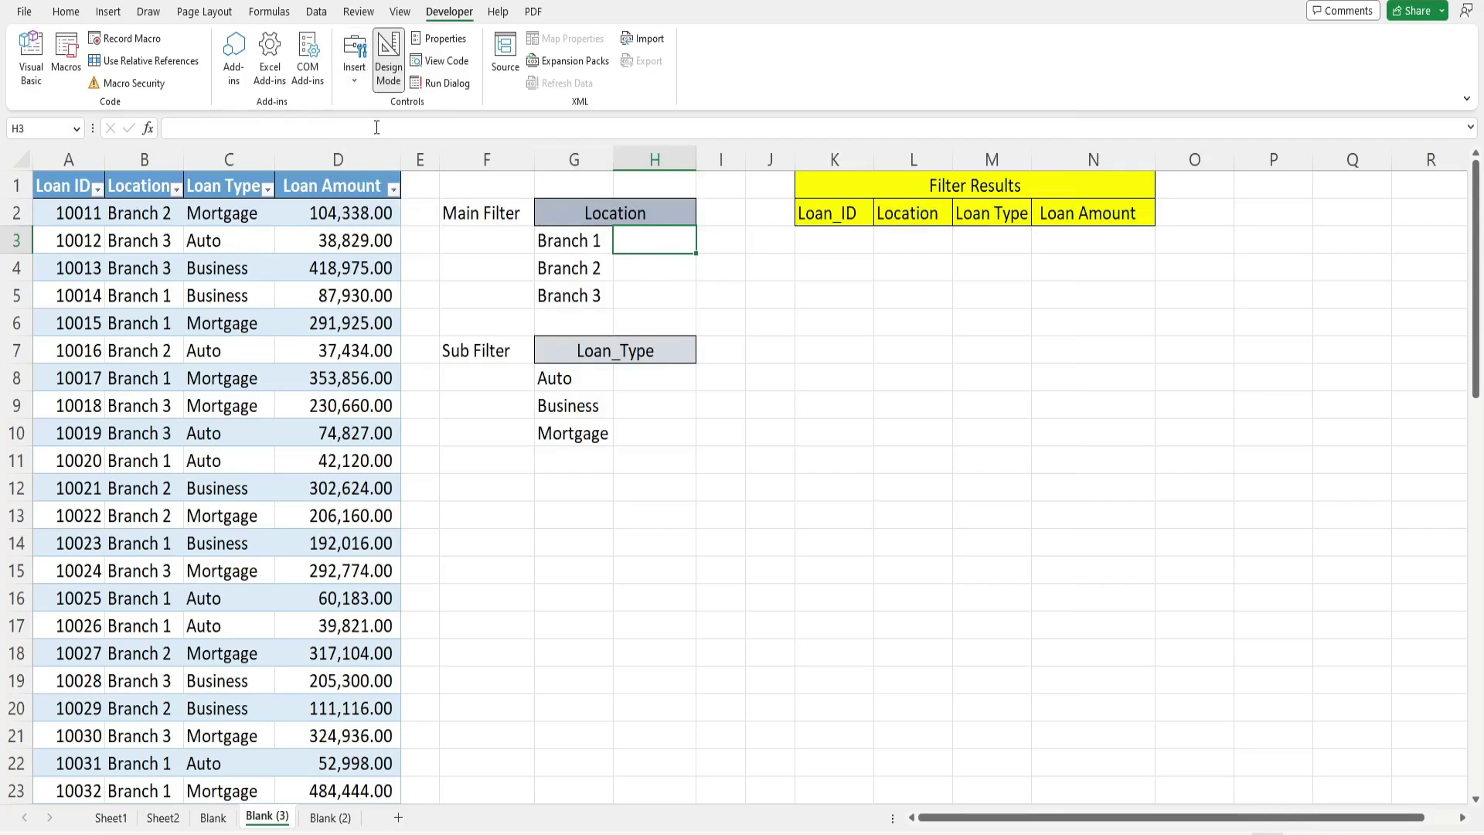
{"action": "left_click", "coordinate": [622, 236]}
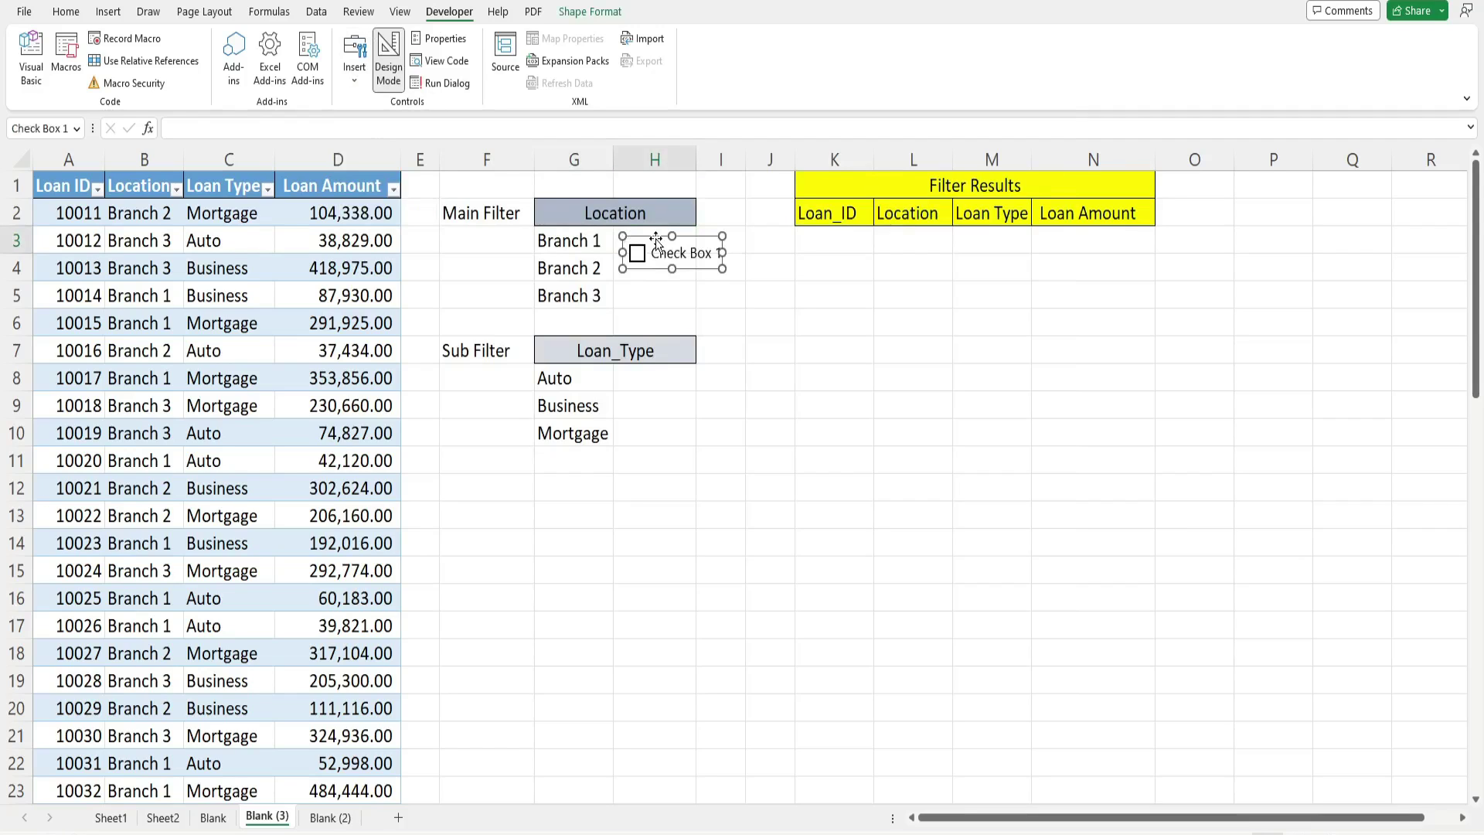
{"action": "left_click_drag", "start_coordinate": [654, 236], "coordinate": [647, 224]}
Delete the check box caption, shrink it to fit H3, and narrow column H.
{"action": "left_click", "coordinate": [705, 239]}
{"action": "key", "text": "BackSpace"}
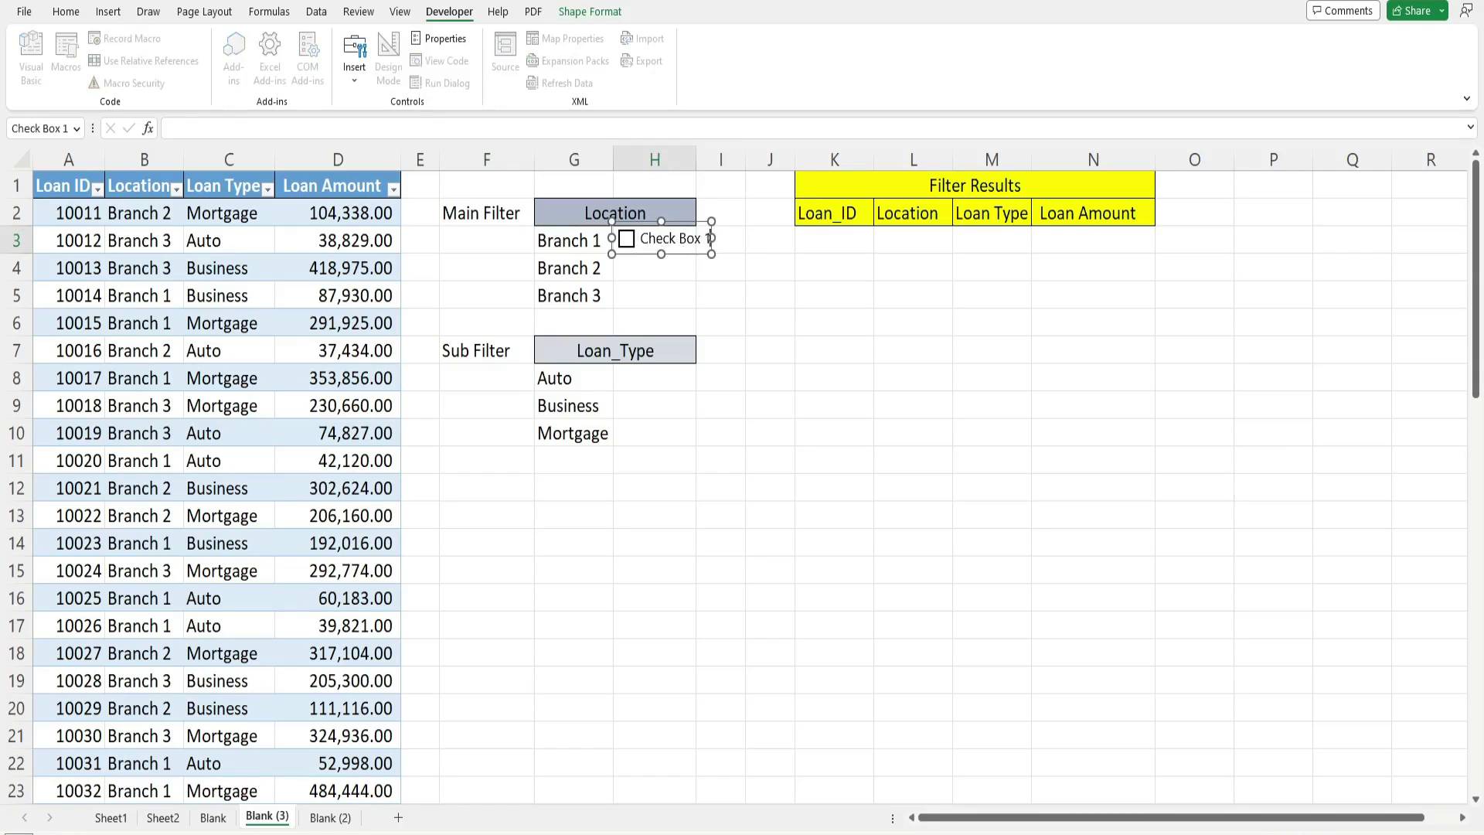
{"action": "key", "text": "BackSpace"}
{"action": "key", "text": "BackSpace"}
{"action": "key", "text": "BackSpace"}
{"action": "key", "text": "BackSpace"}
{"action": "key", "text": "BackSpace"}
{"action": "key", "text": "BackSpace"}
{"action": "key", "text": "BackSpace"}
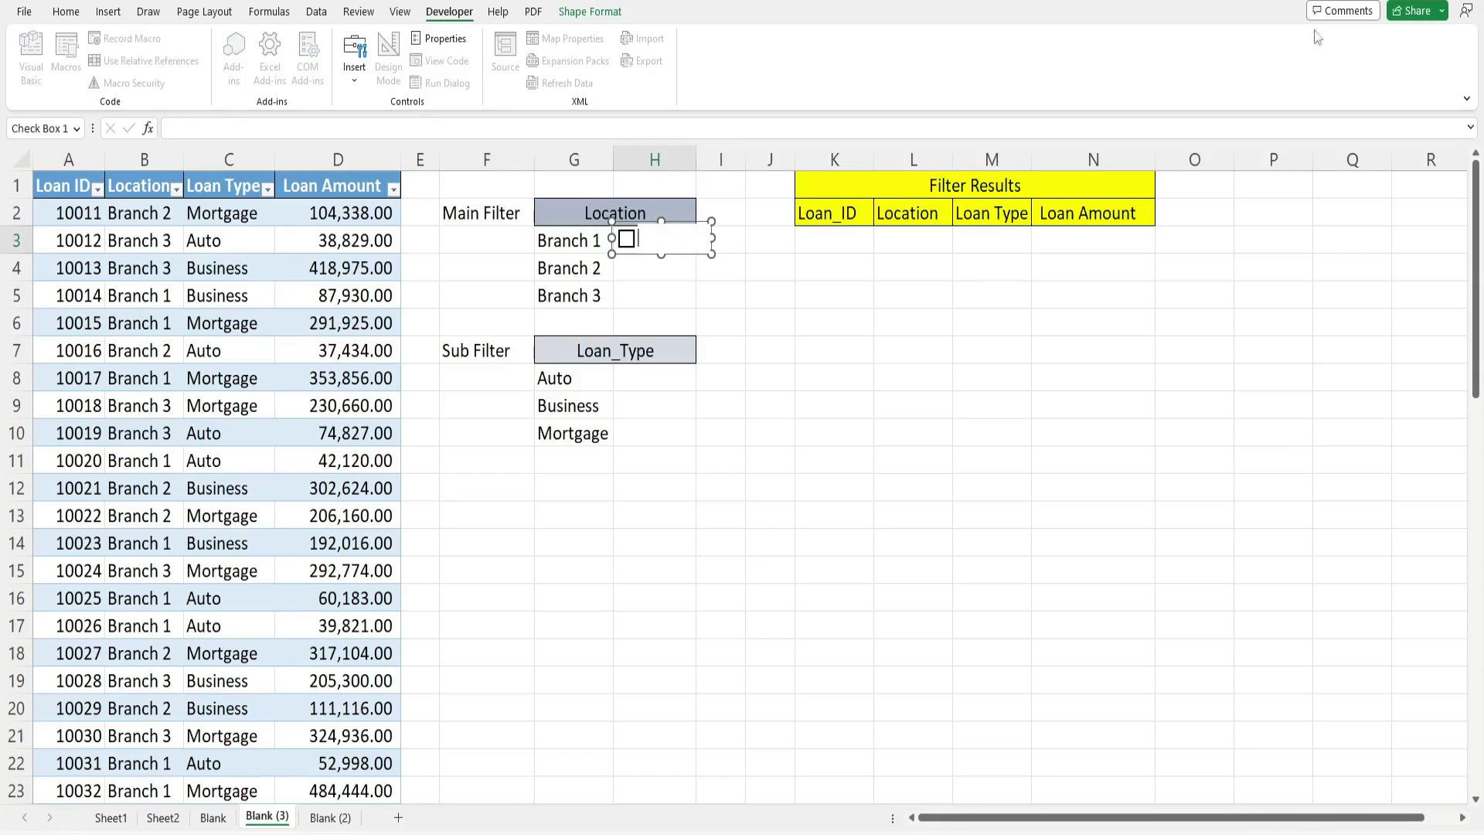
{"action": "left_click_drag", "start_coordinate": [711, 236], "coordinate": [640, 239]}
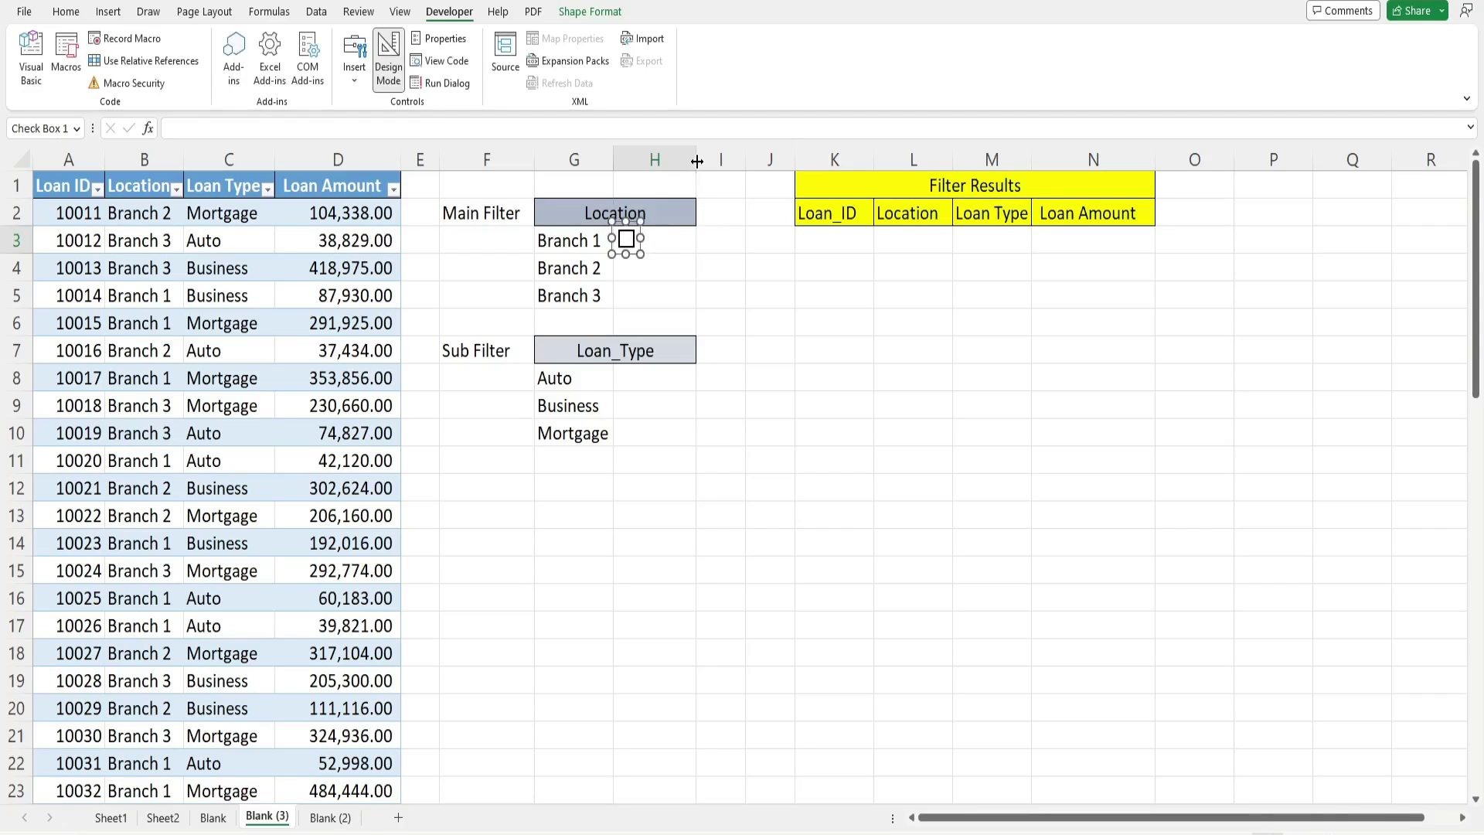
{"action": "left_click_drag", "start_coordinate": [696, 160], "coordinate": [645, 166]}
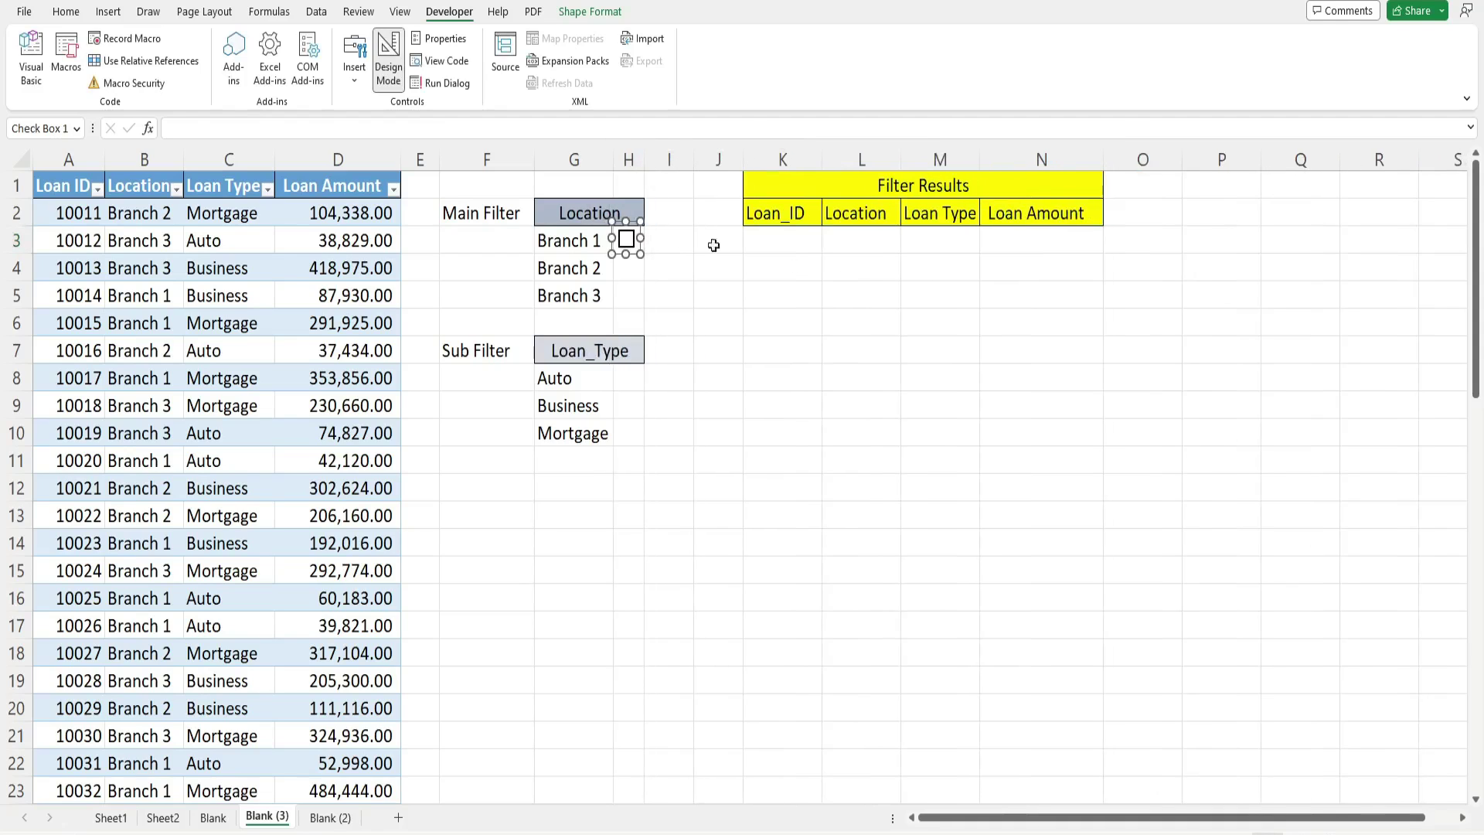
Fill the H3 check box down into H4 and H5 with Ctrl+D.
{"action": "left_click", "coordinate": [659, 238]}
{"action": "mouse_move", "coordinate": [415, 833]}
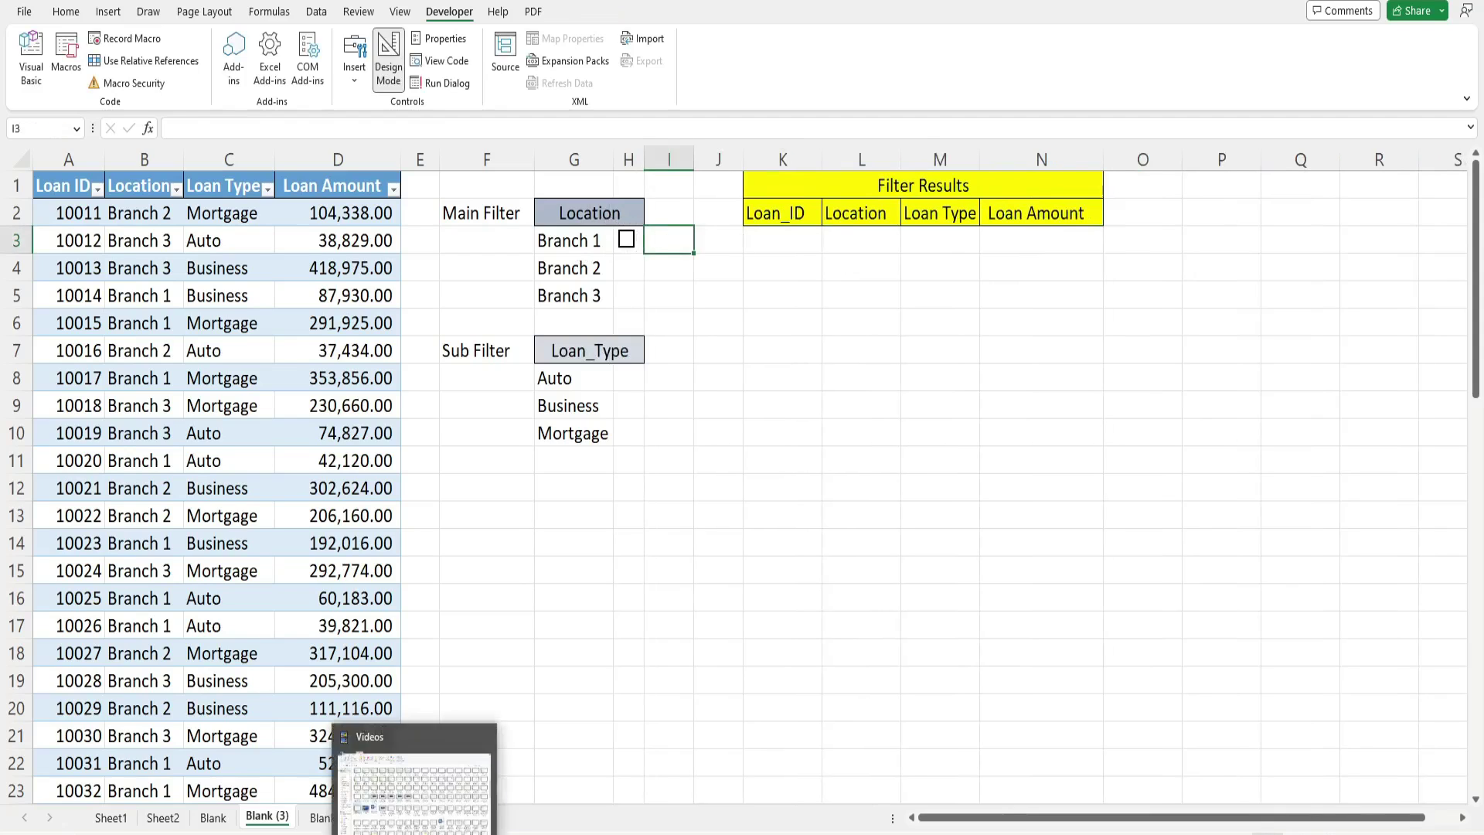
{"action": "left_click", "coordinate": [639, 248]}
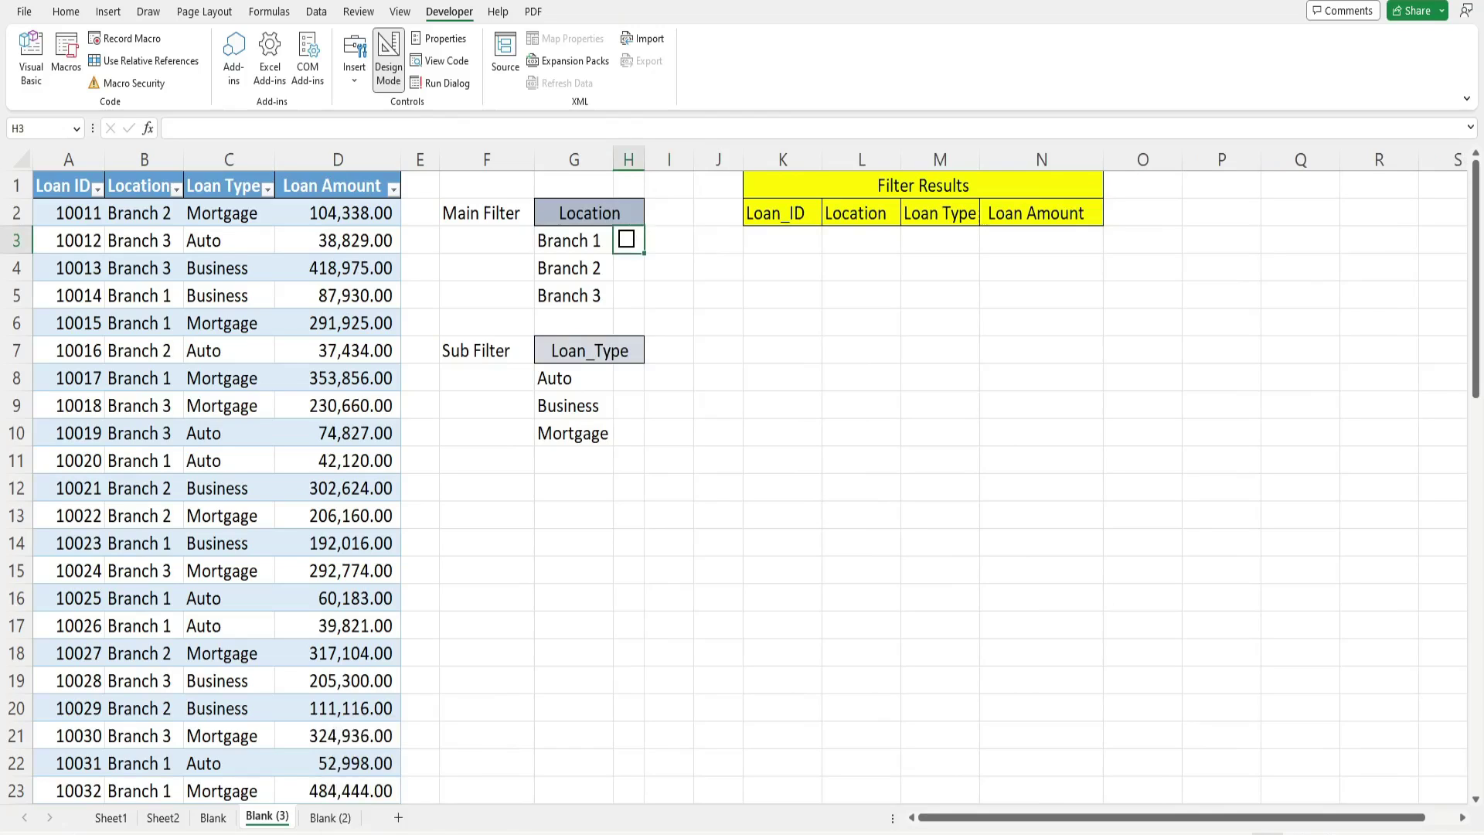
{"action": "left_click_drag", "start_coordinate": [638, 247], "coordinate": [638, 297]}
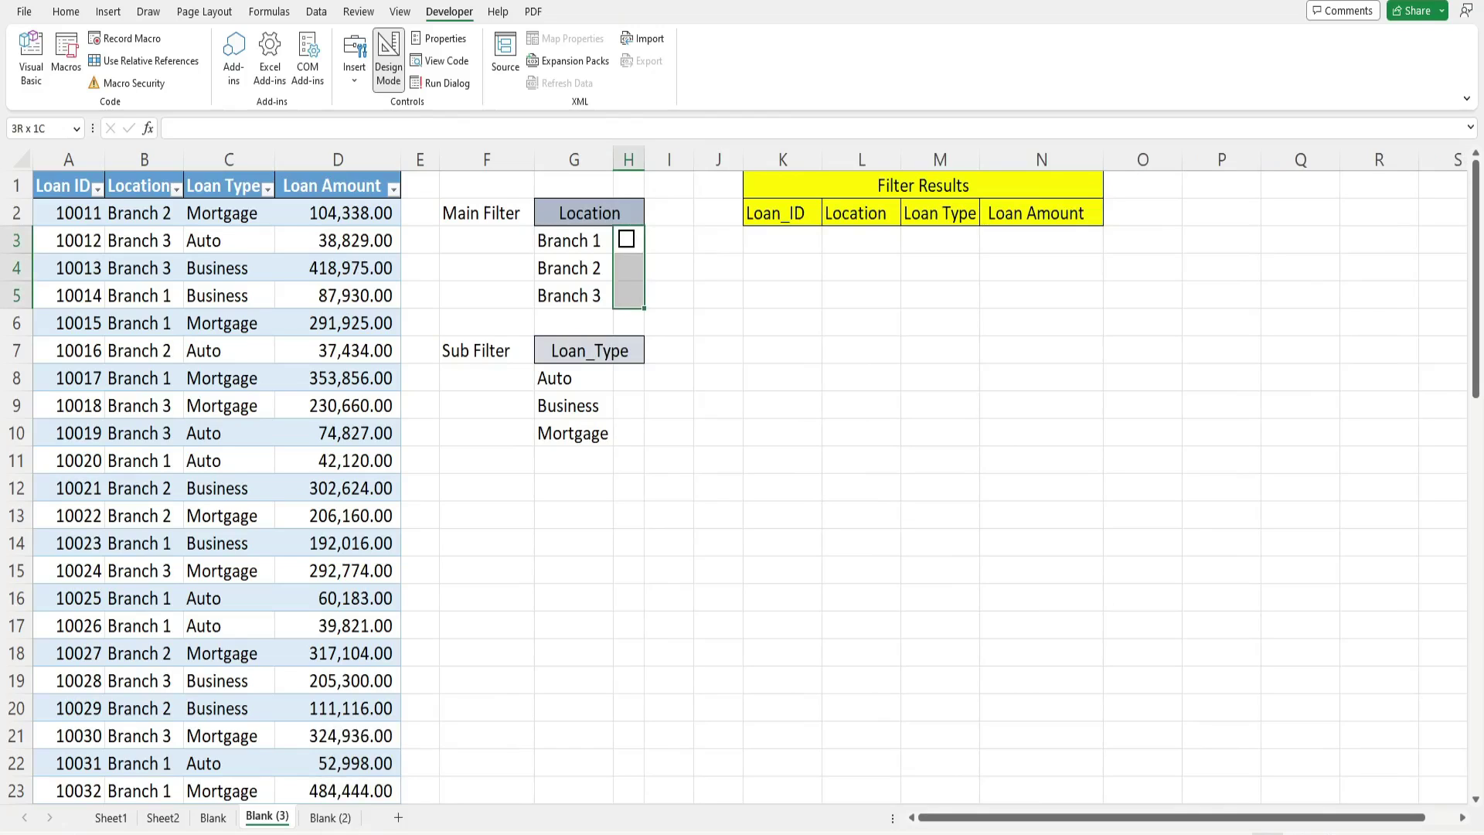
{"action": "key", "text": "ctrl+d"}
Copy the H3:H5 check boxes beside the three loan types and narrow column H slightly.
{"action": "key", "text": "ctrl+c"}
{"action": "key", "text": "Down"}
{"action": "key", "text": "Down"}
{"action": "key", "text": "Down"}
{"action": "key", "text": "Down"}
{"action": "key", "text": "Down"}
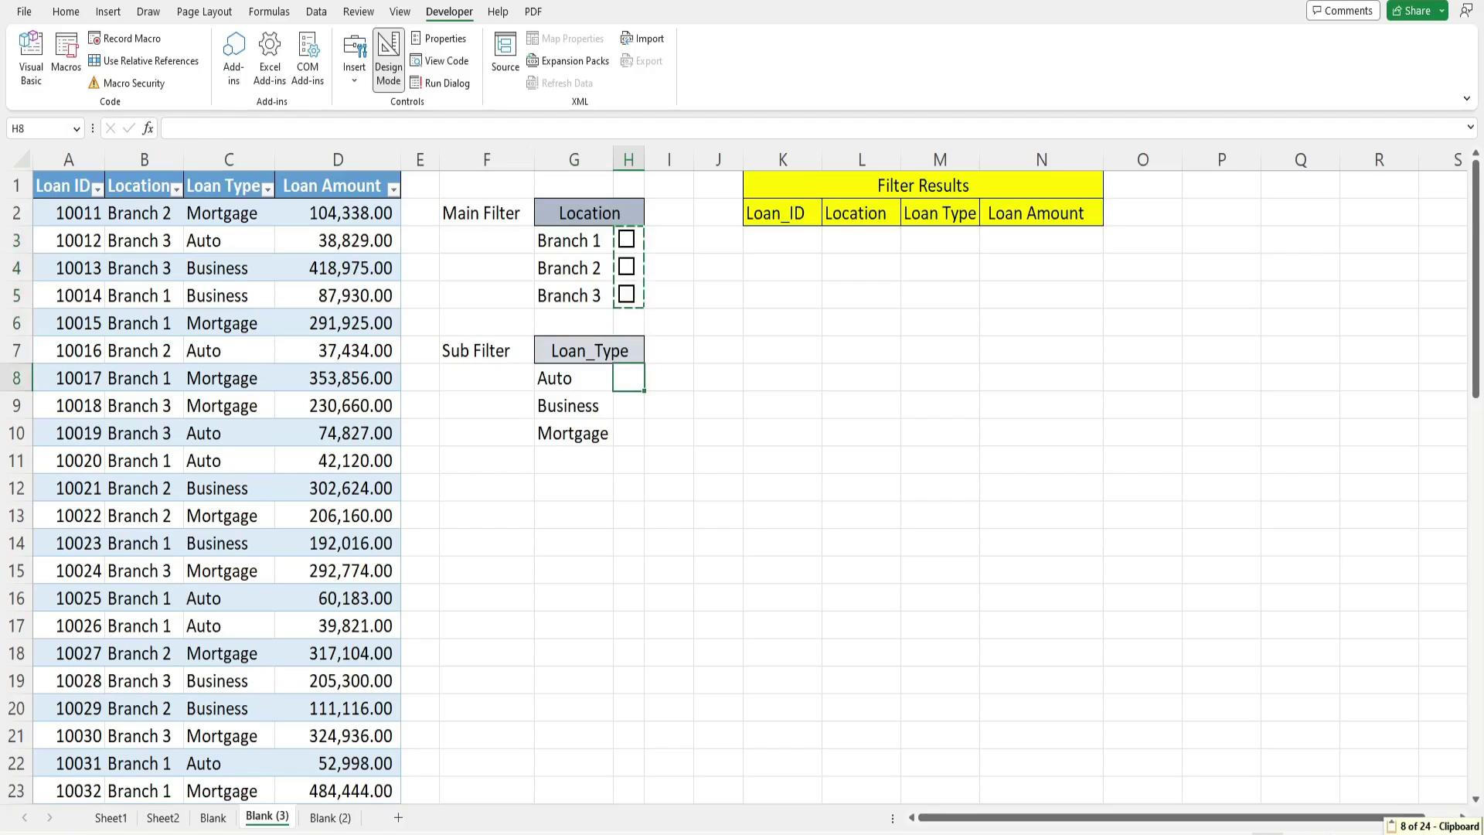
{"action": "key", "text": "ctrl+v"}
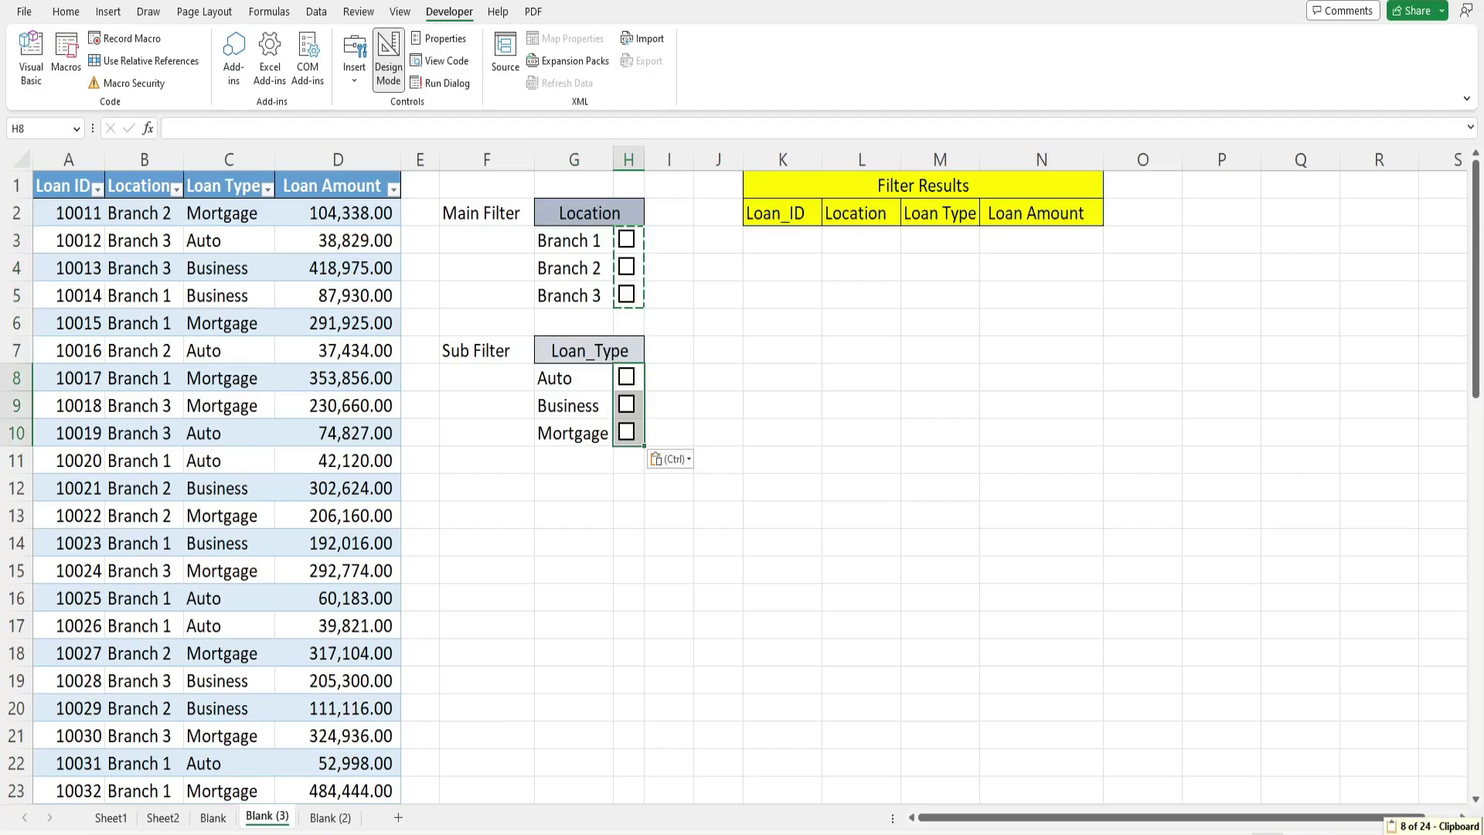
{"action": "key", "text": "Escape"}
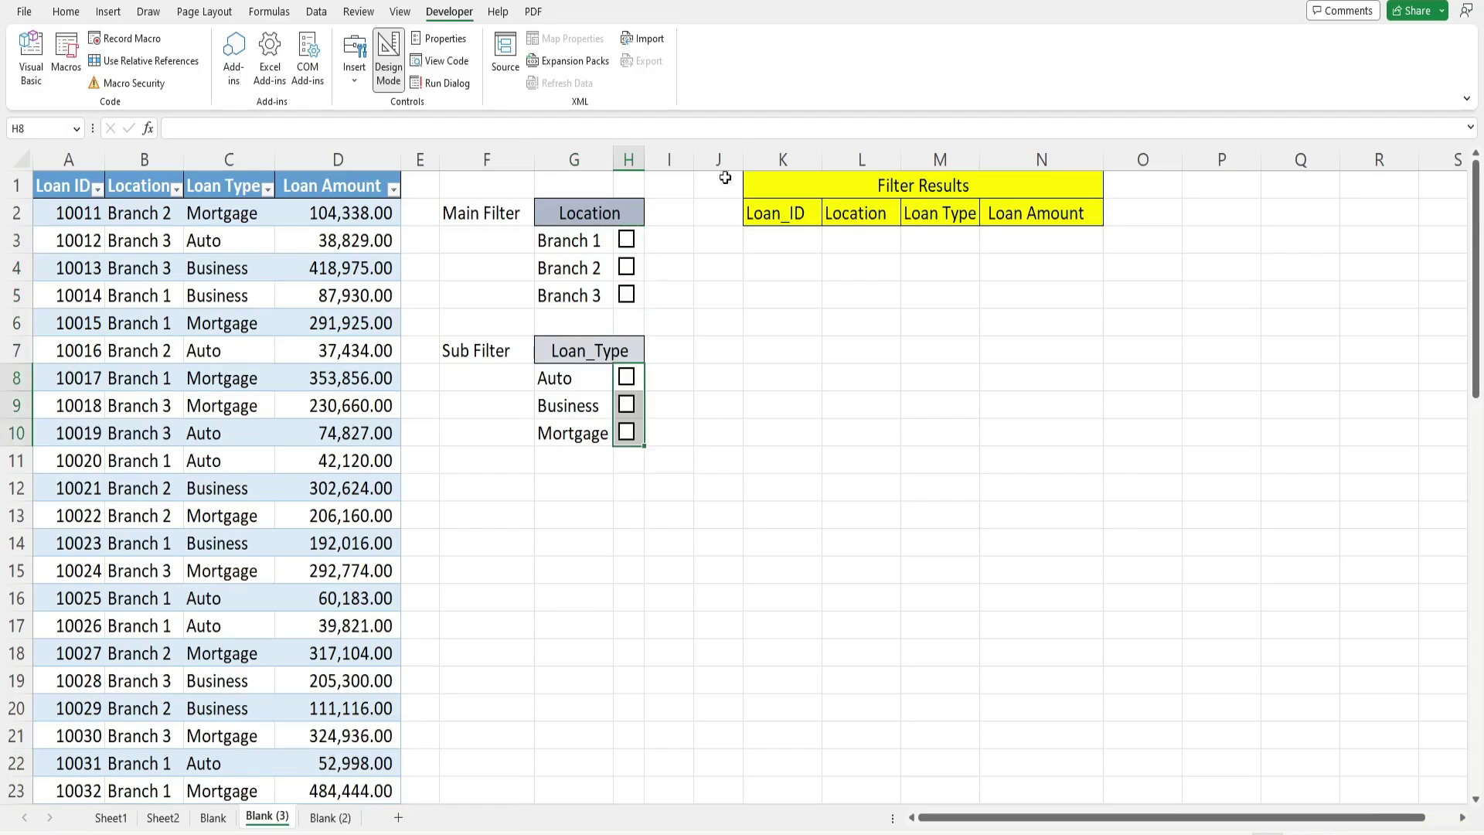
{"action": "left_click", "coordinate": [670, 203]}
{"action": "left_click_drag", "start_coordinate": [644, 159], "coordinate": [640, 159]}
Set the Branch 1 check box's Format Control cell link to H3.
{"action": "left_click", "coordinate": [663, 285]}
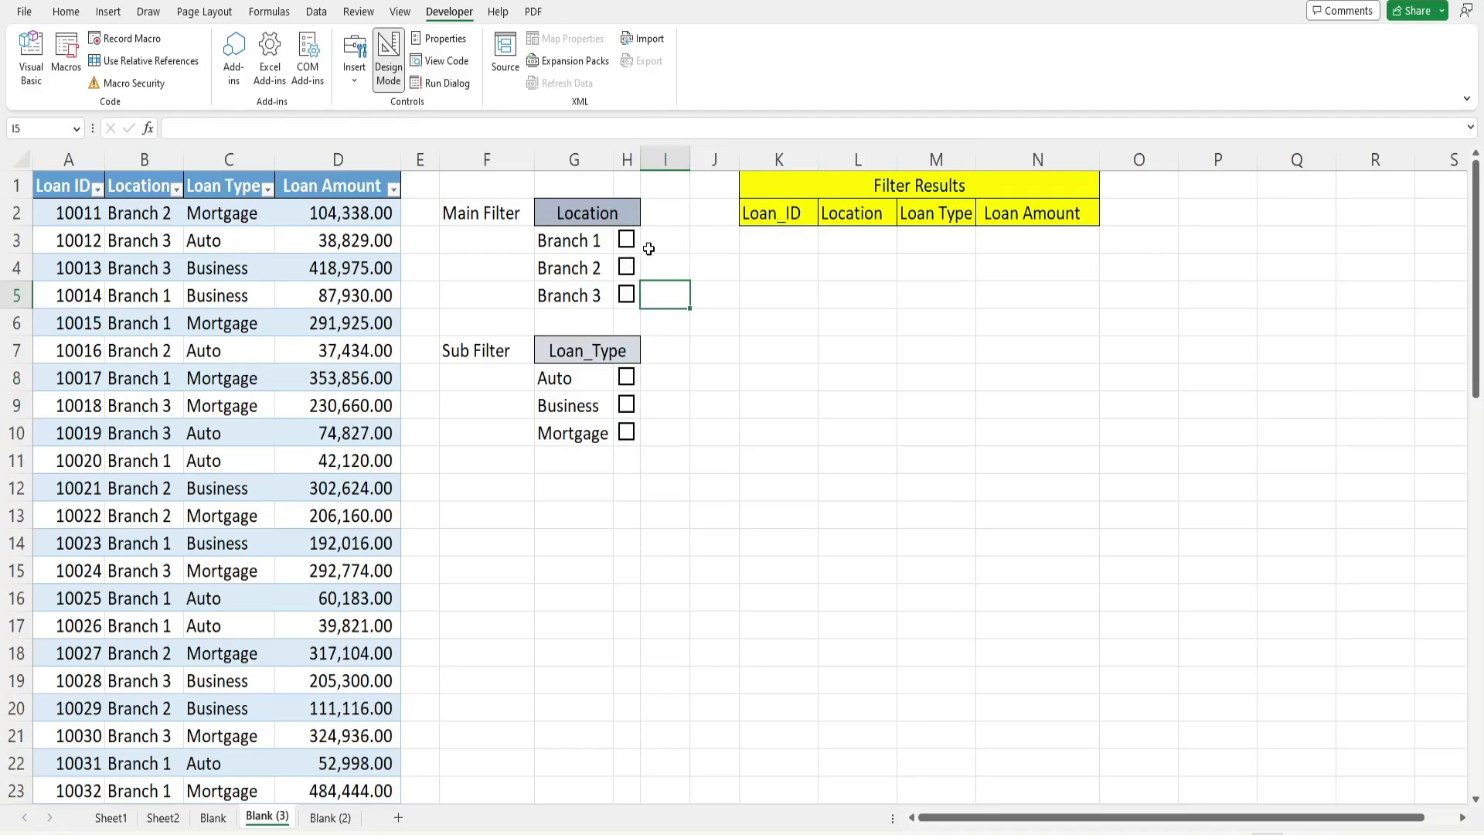
{"action": "left_click", "coordinate": [626, 244]}
{"action": "right_click", "coordinate": [627, 245]}
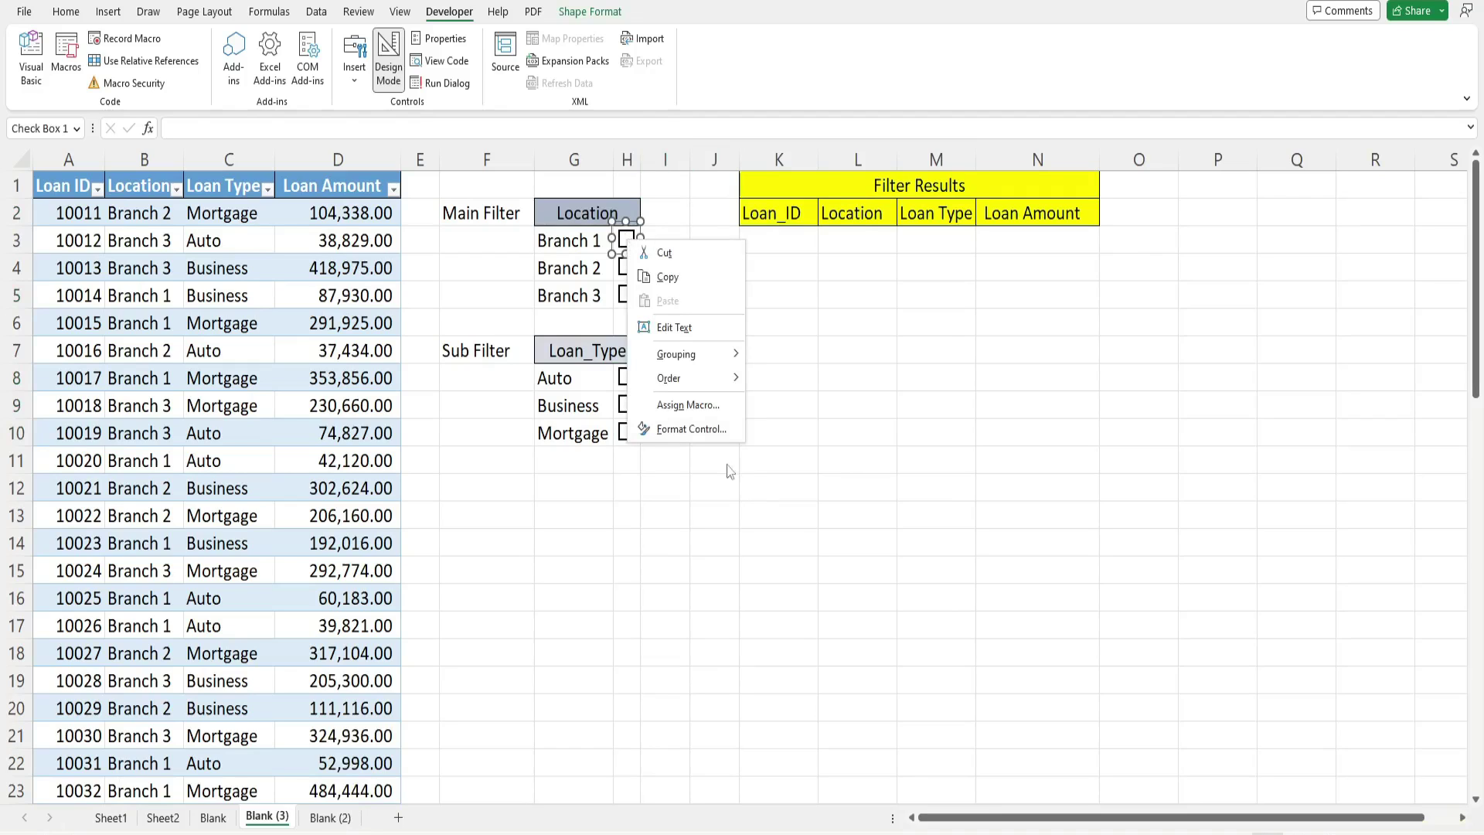
{"action": "left_click", "coordinate": [675, 429]}
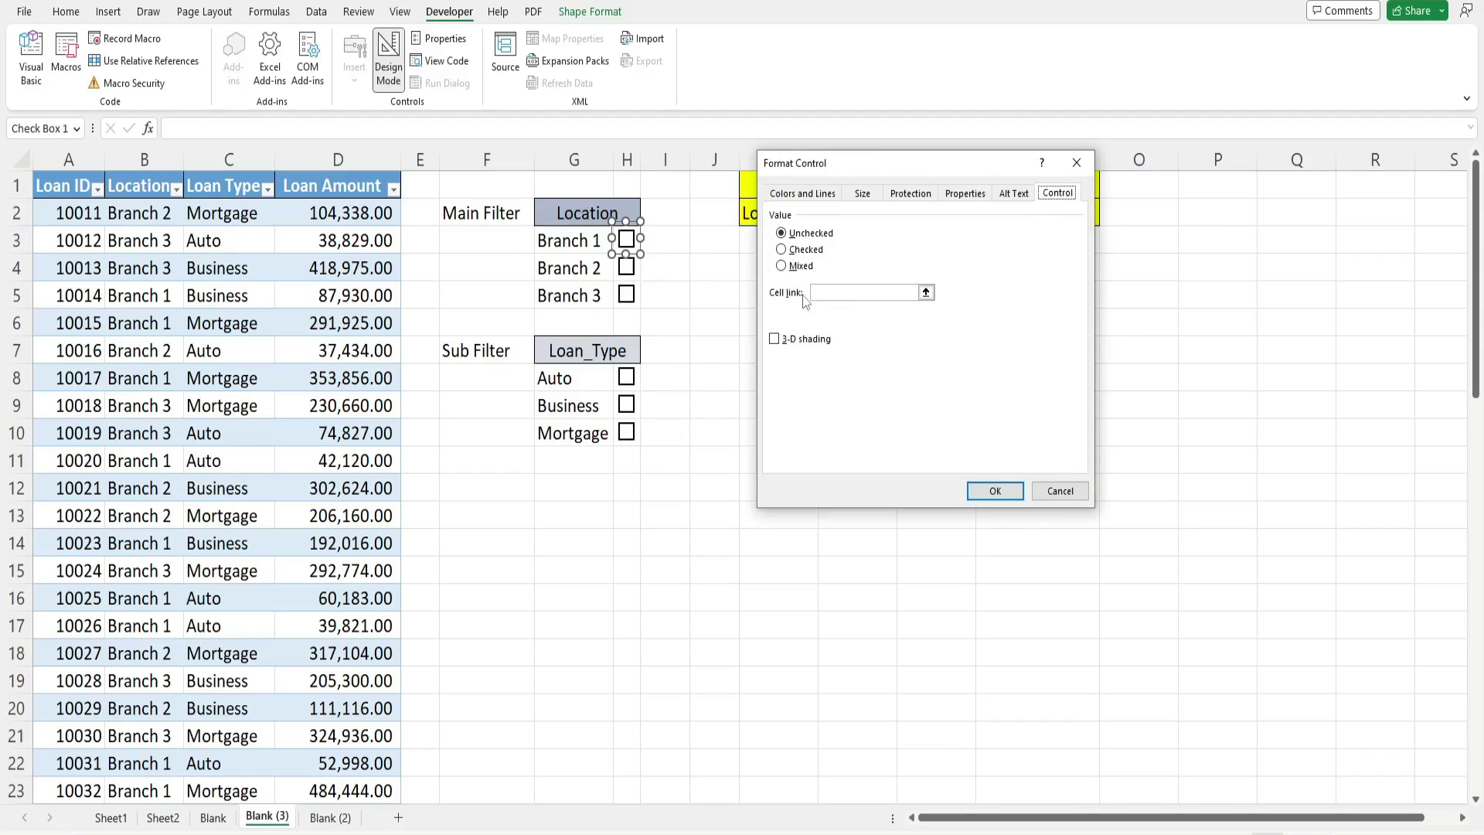
{"action": "left_click", "coordinate": [827, 292]}
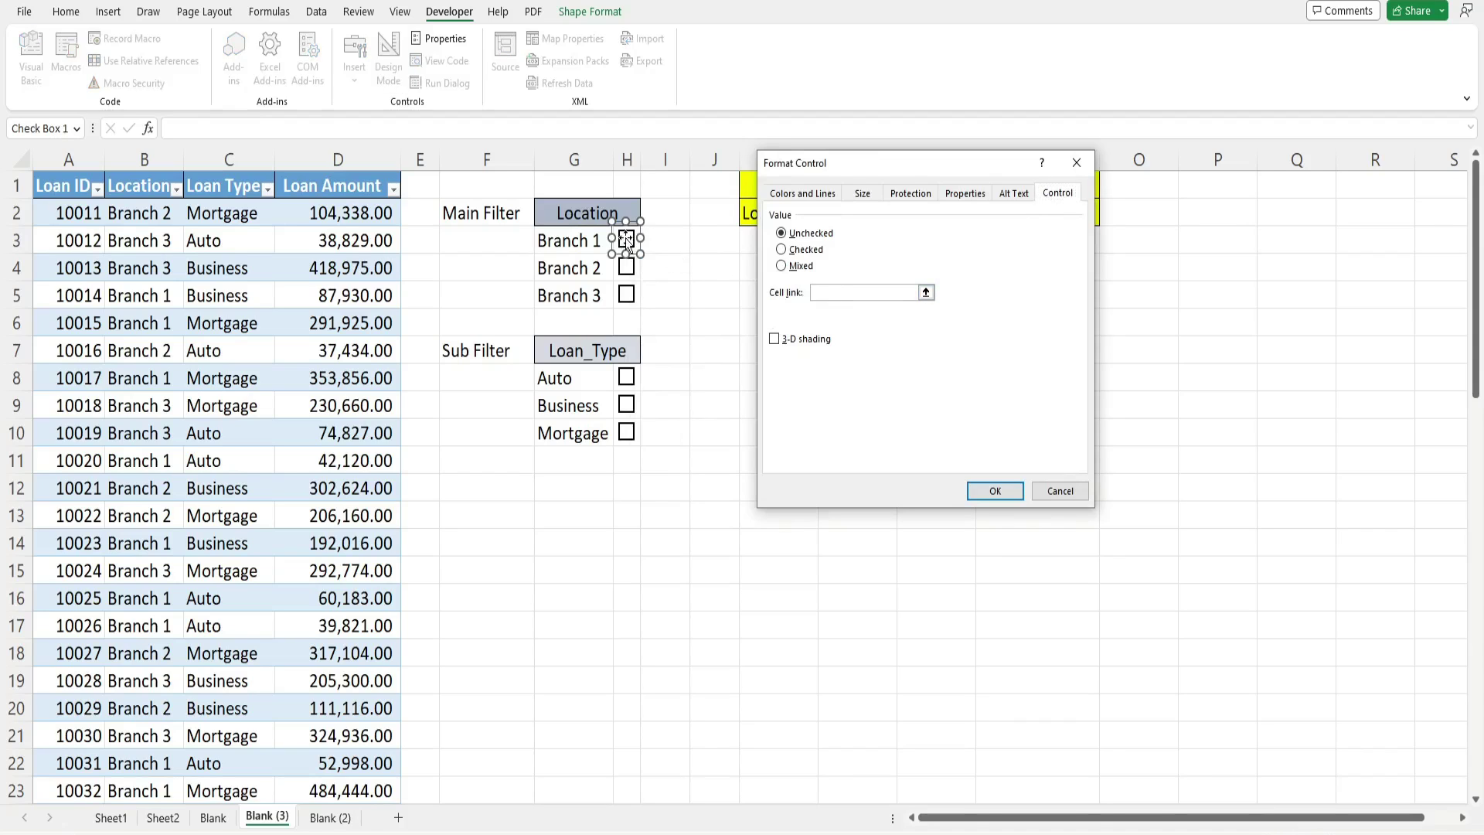
{"action": "type", "text": "H3"}
{"action": "left_click", "coordinate": [997, 492]}
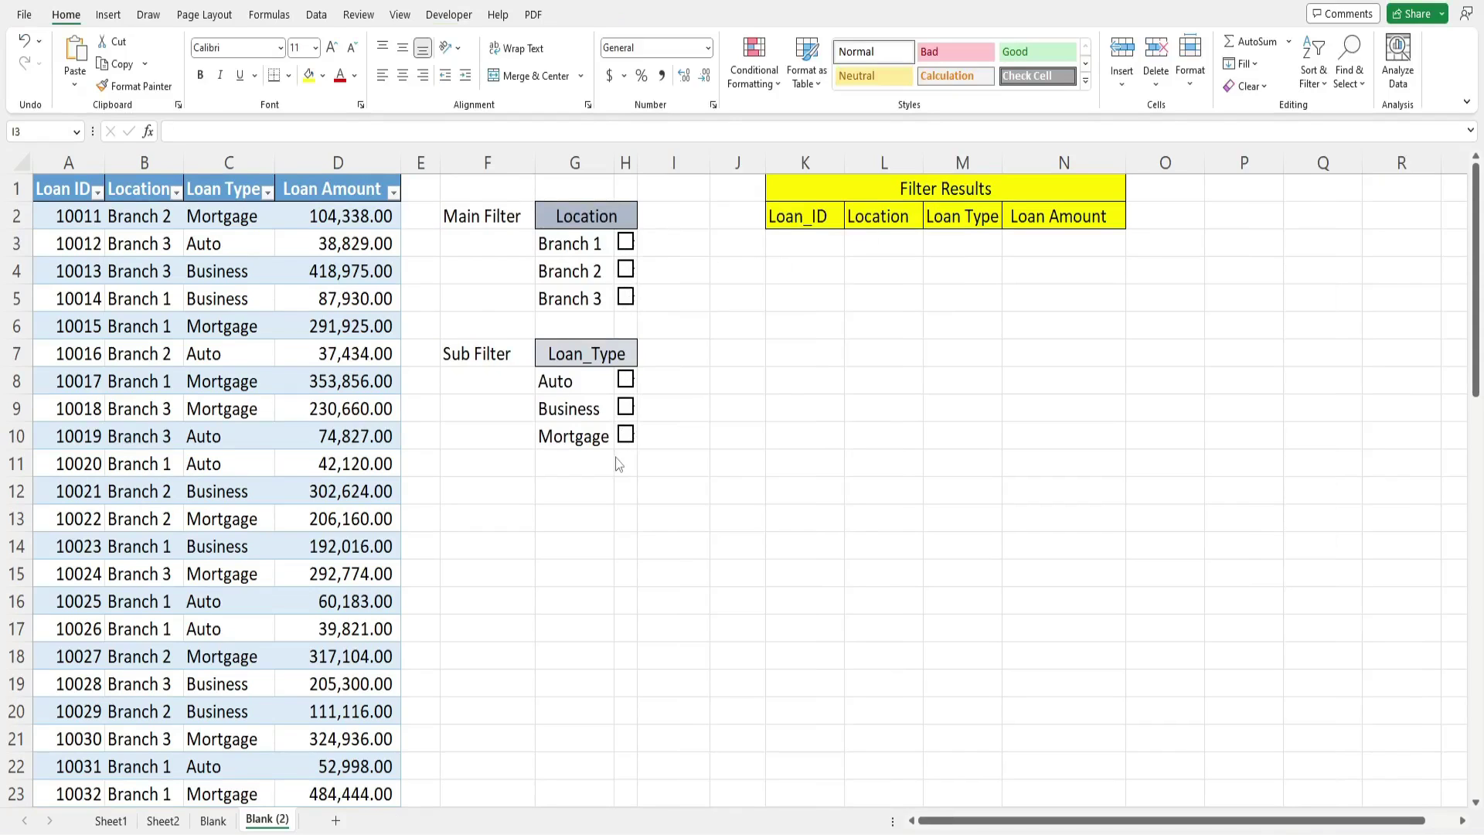
Enter =IF(H3=TRUE,G3,"") in cell I3.
{"action": "left_click", "coordinate": [663, 242]}
{"action": "type", "text": "="}
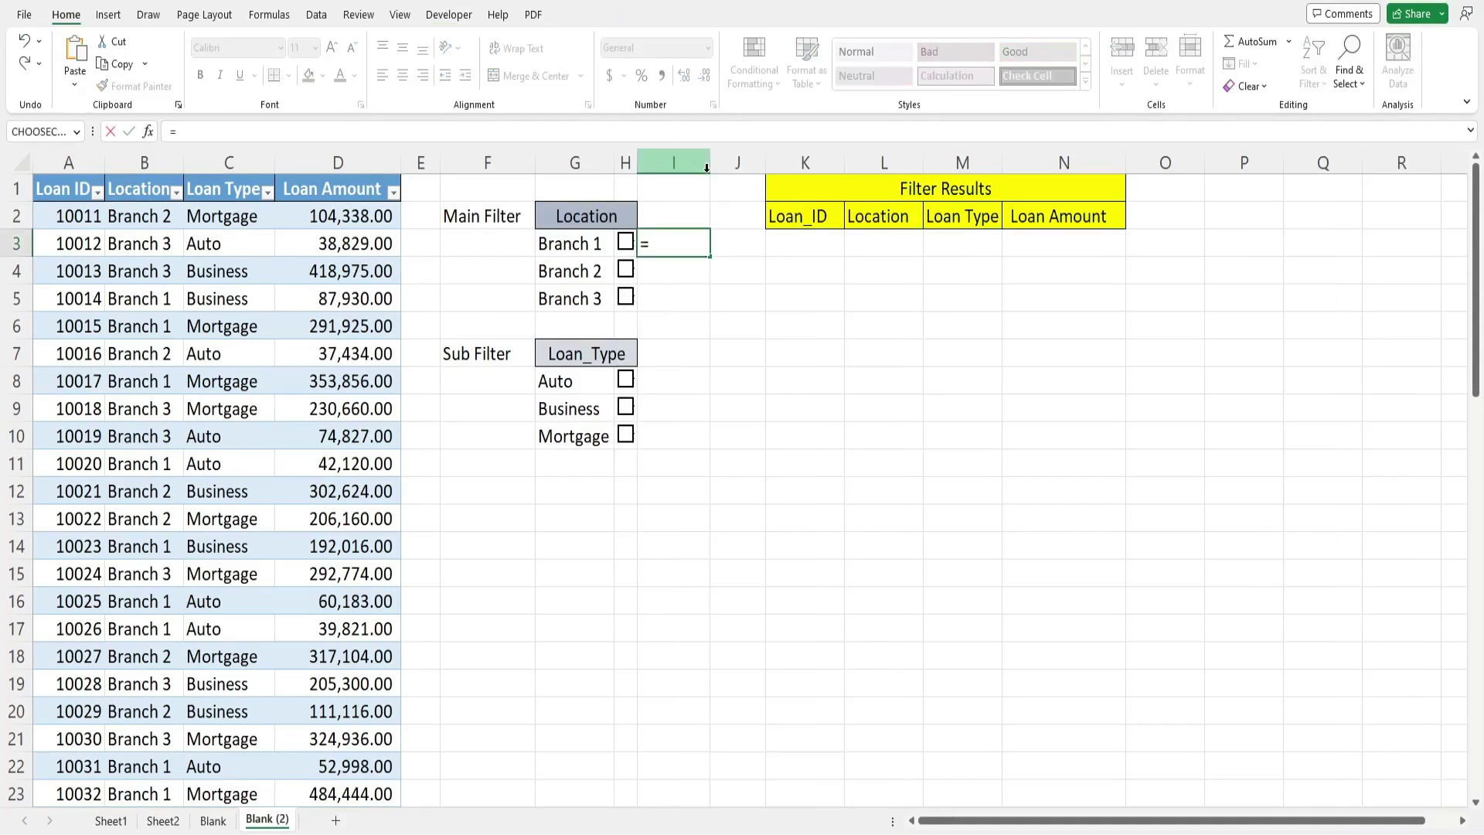
{"action": "type", "text": "IF("}
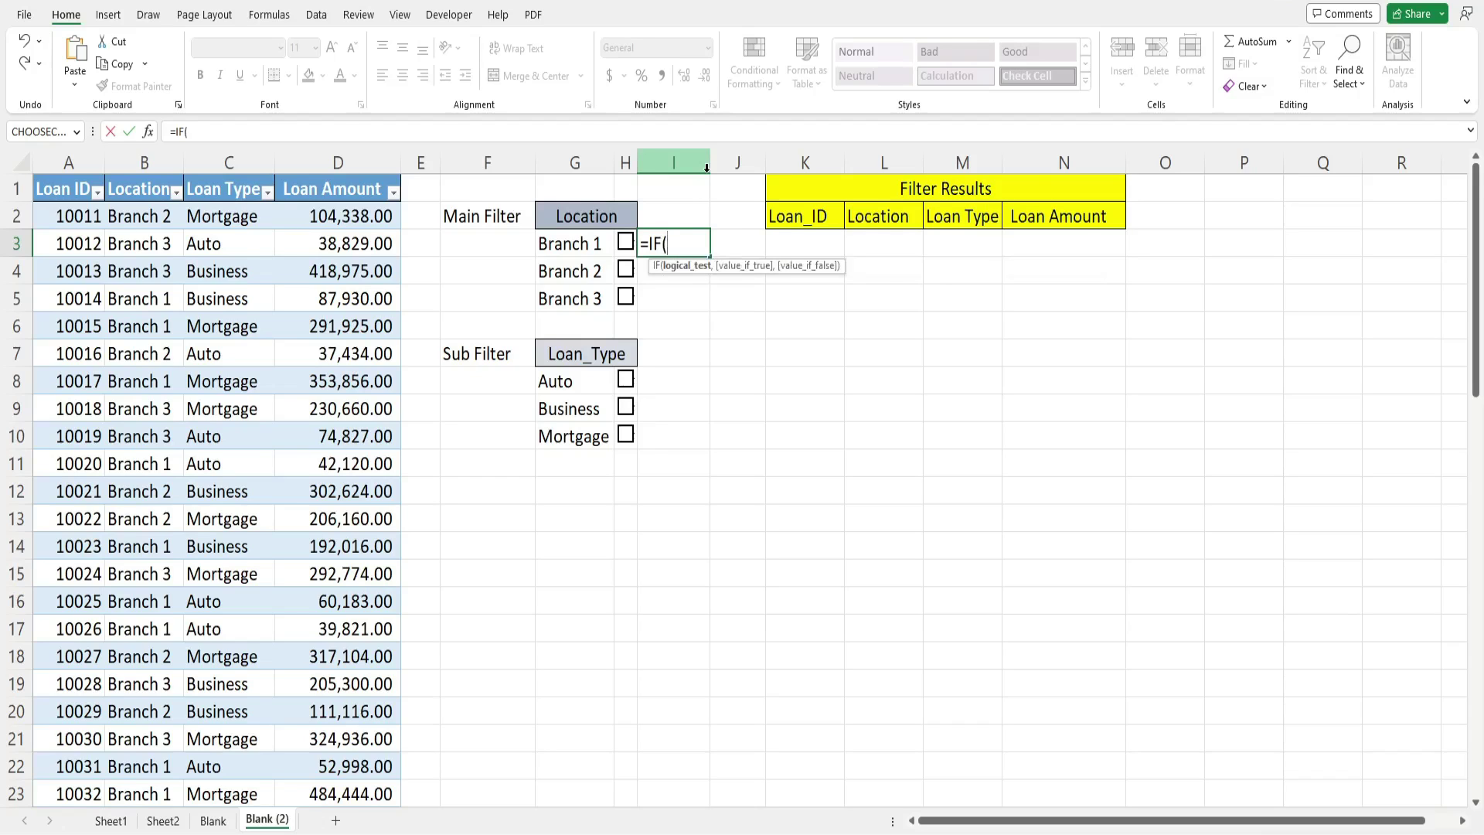
{"action": "type", "text": "H"}
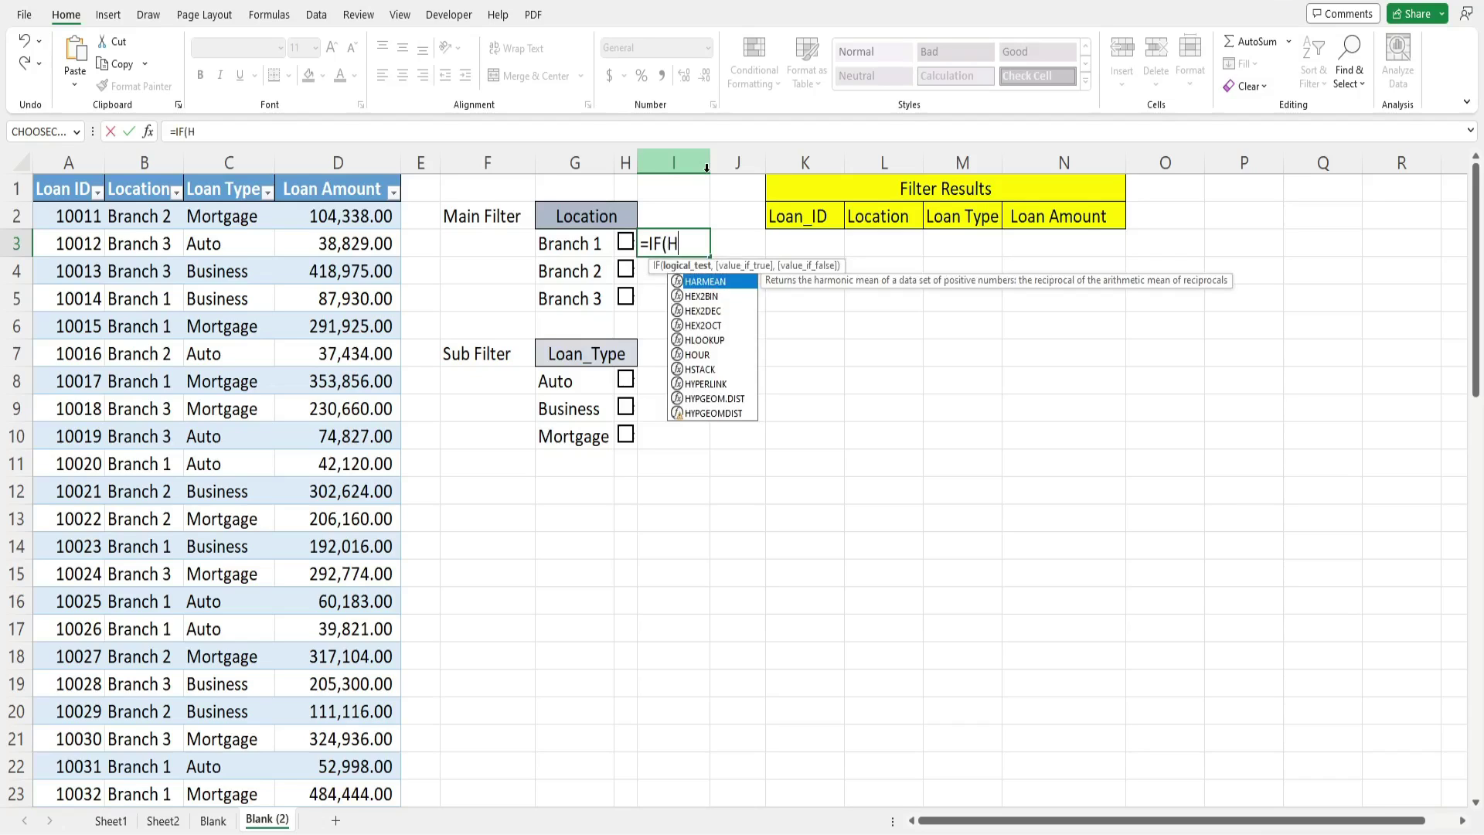
{"action": "type", "text": "3"}
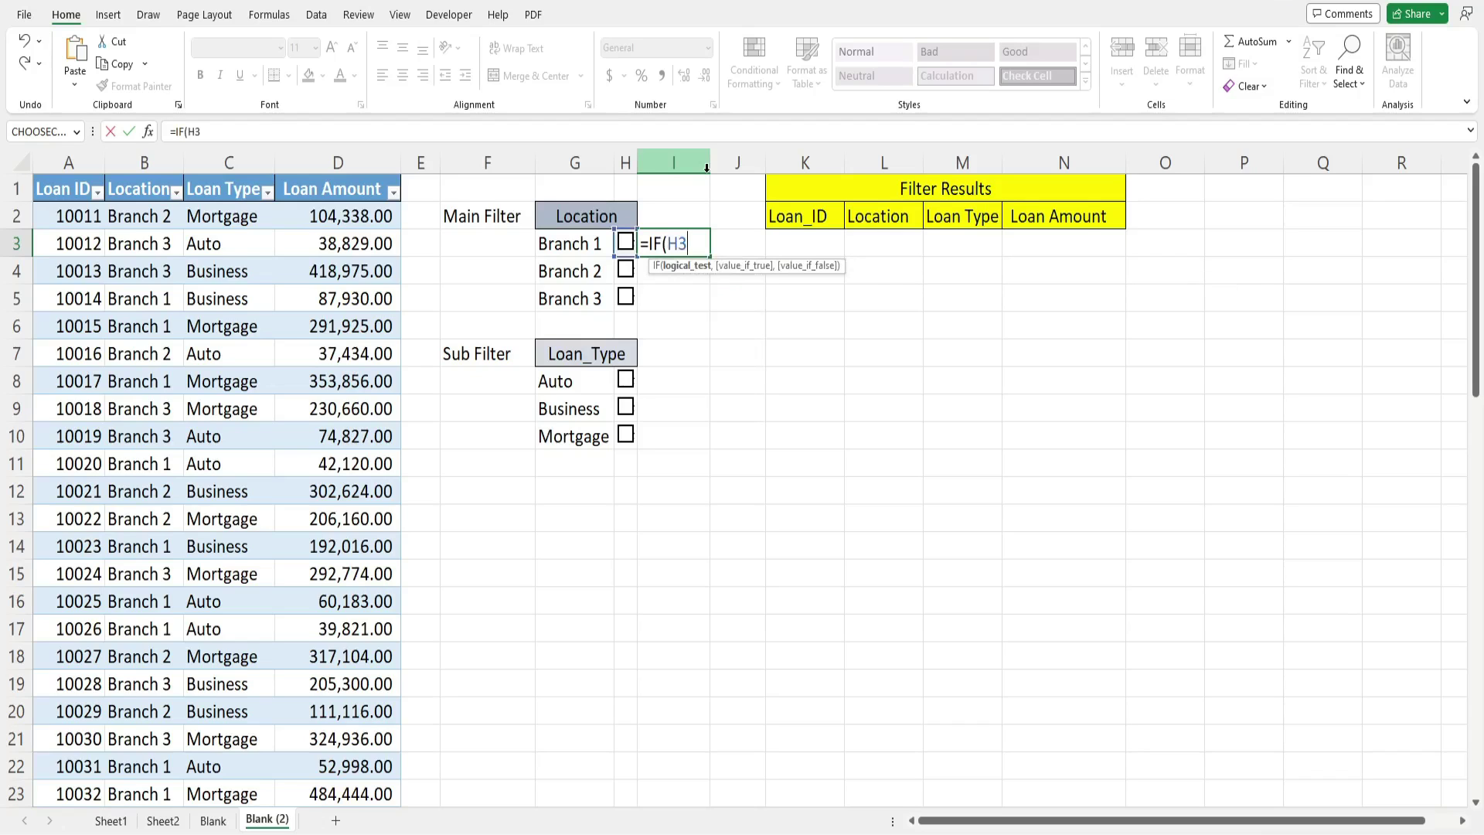
{"action": "type", "text": "=True"}
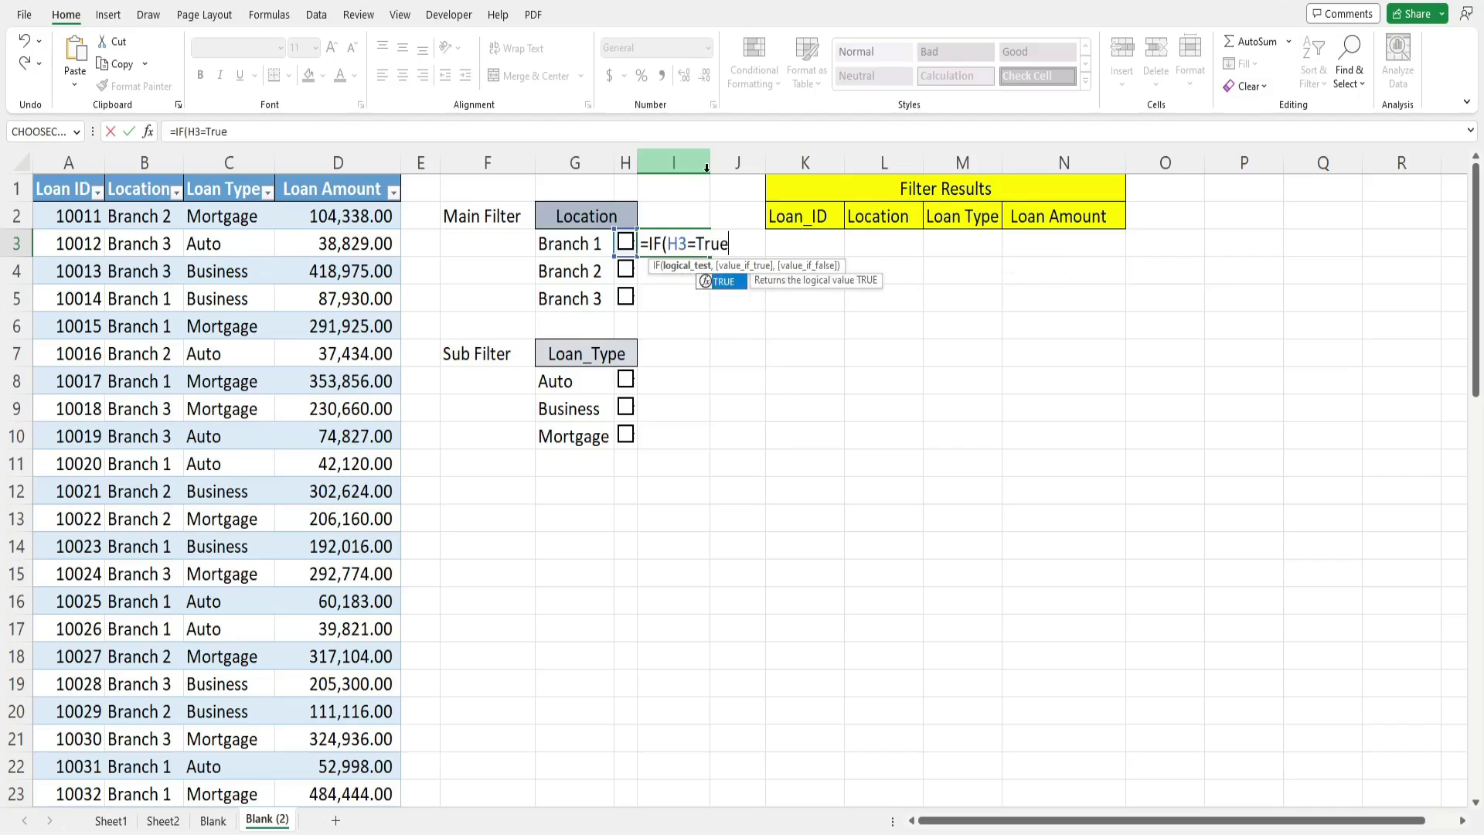
{"action": "type", "text": ","}
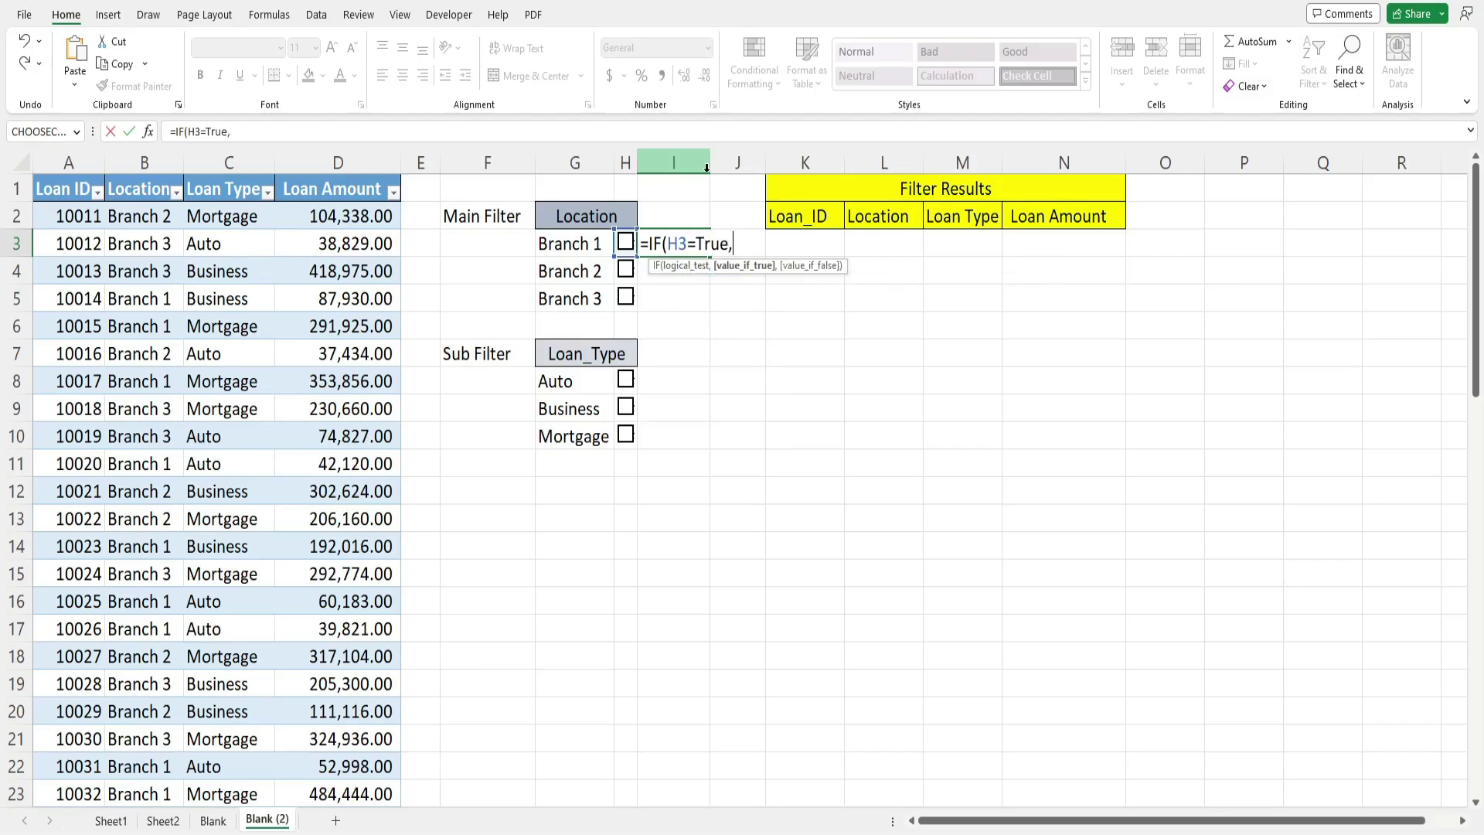
{"action": "left_click", "coordinate": [573, 245]}
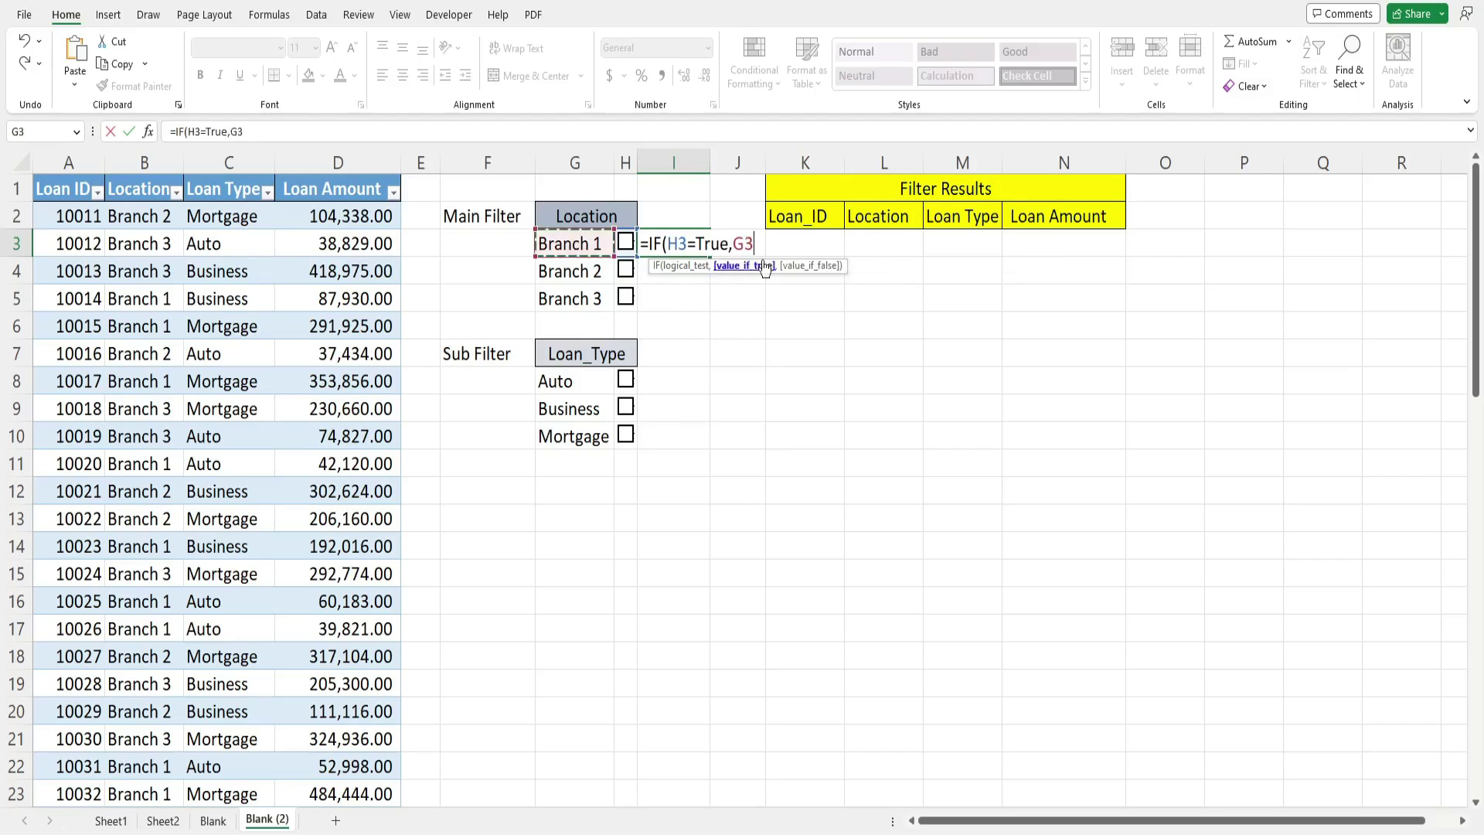
{"action": "type", "text": ","}
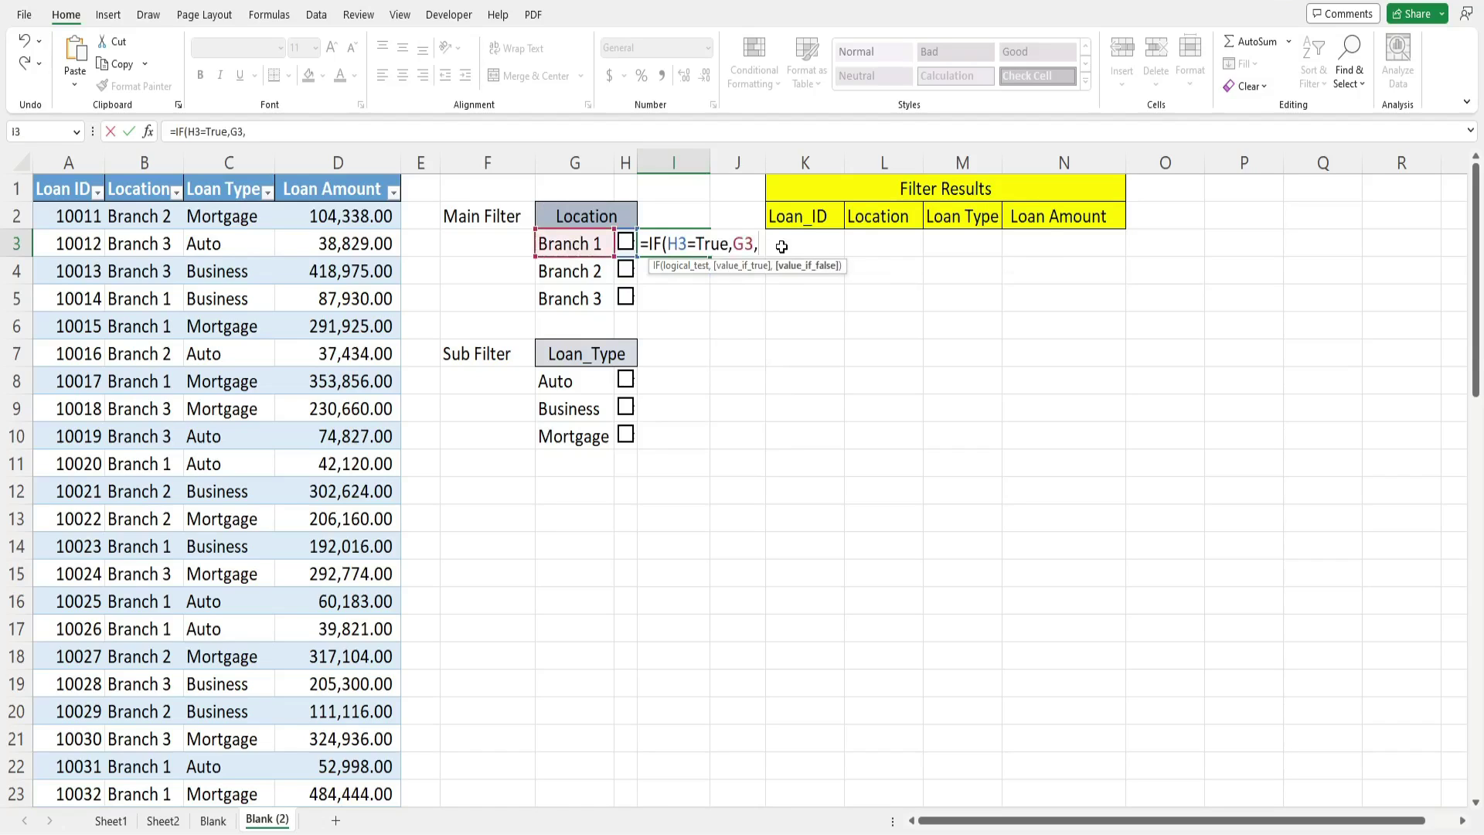
{"action": "type", "text": "\"\")"}
{"action": "key", "text": "Return"}
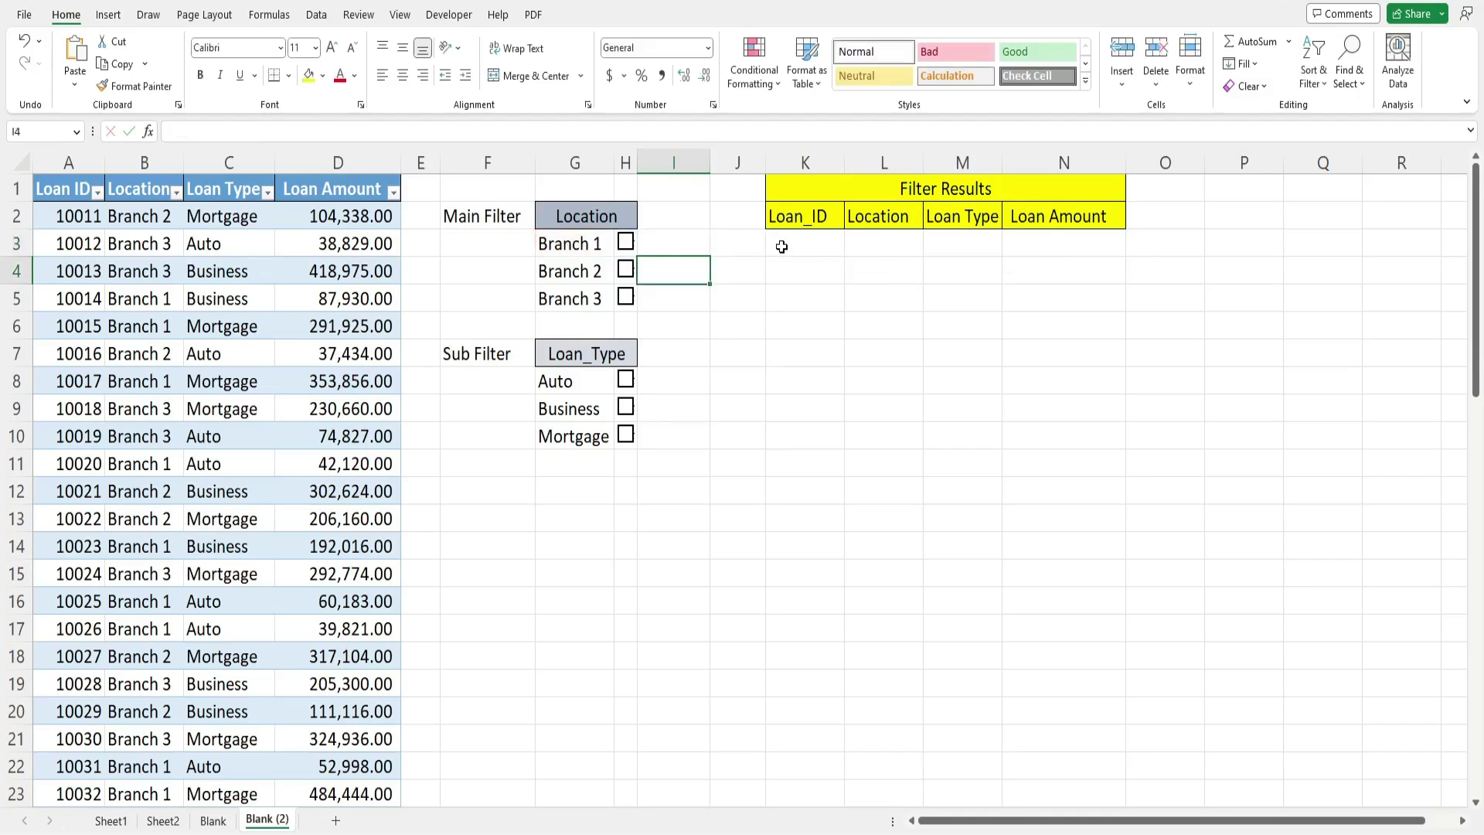
Toggle the Branch 1 check box to test I3, leaving it ticked.
{"action": "left_click", "coordinate": [625, 243]}
{"action": "left_click", "coordinate": [625, 242]}
{"action": "left_click", "coordinate": [625, 243]}
{"action": "left_click", "coordinate": [666, 244]}
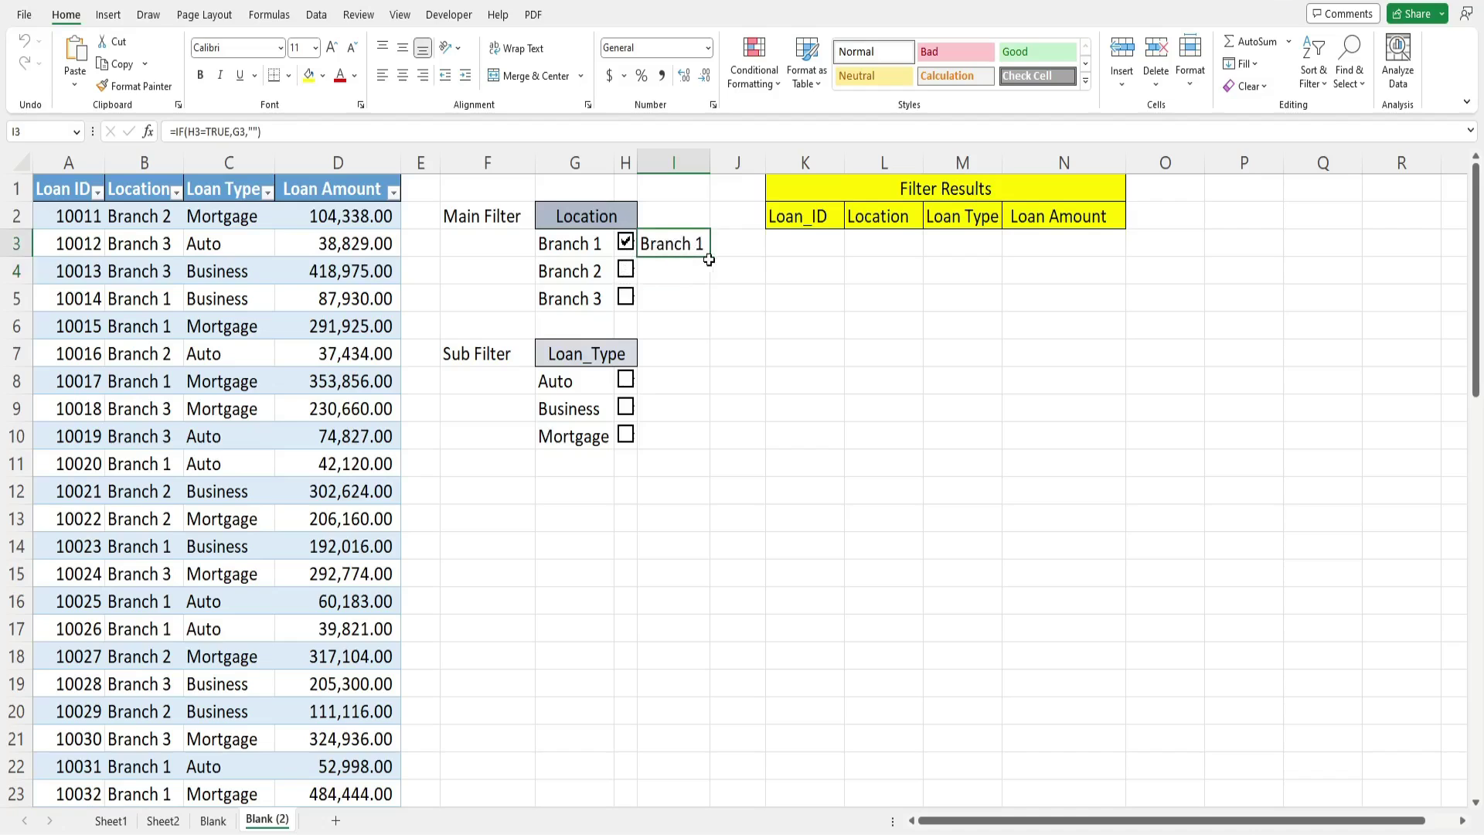
Fill the IF helper formula down to I5 and copy it into I8:I10.
{"action": "left_click_drag", "start_coordinate": [709, 256], "coordinate": [708, 311]}
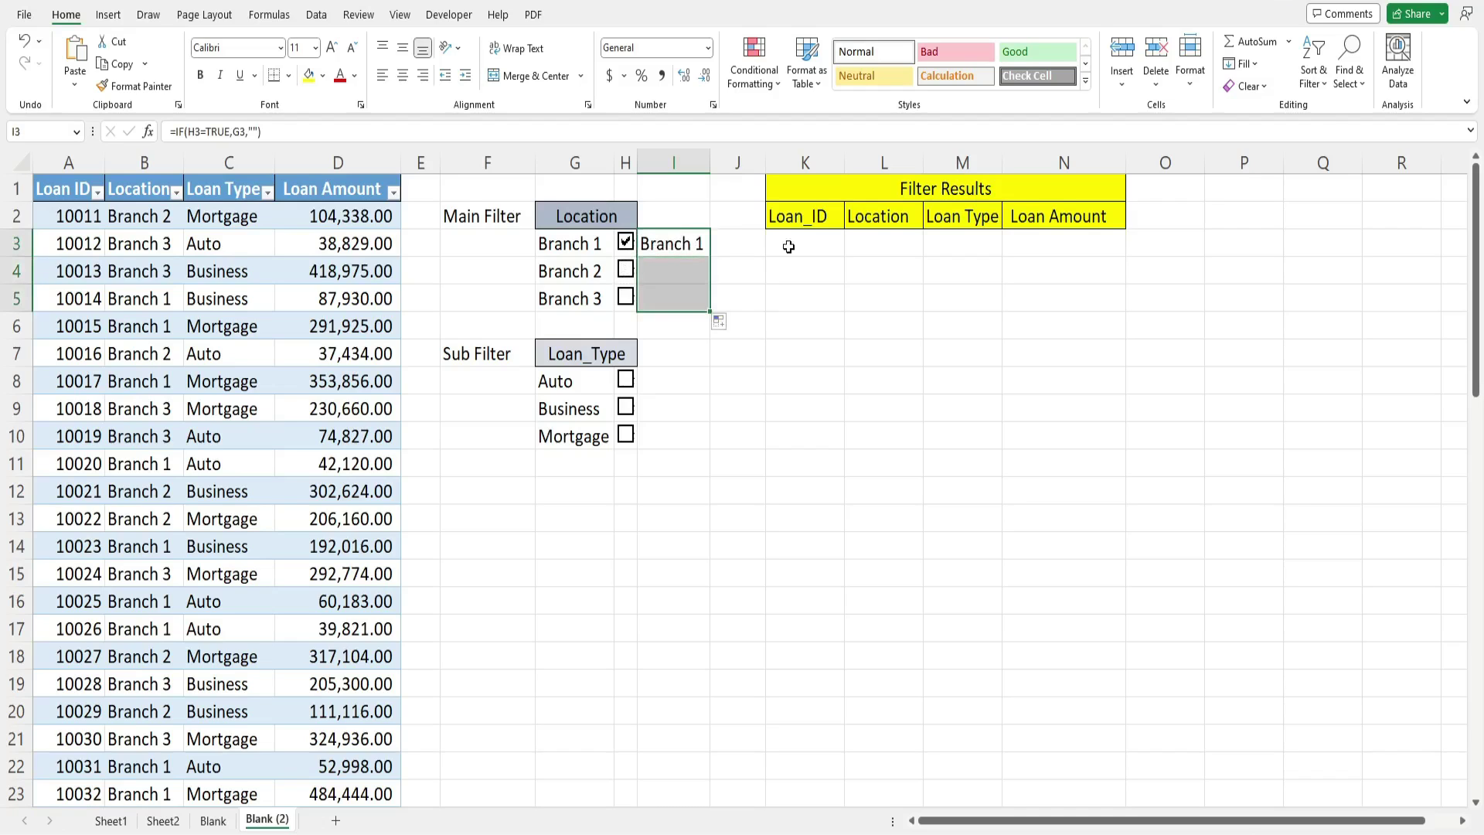
{"action": "key", "text": "ctrl+c"}
{"action": "key", "text": "Down"}
{"action": "key", "text": "Down"}
{"action": "key", "text": "Down"}
{"action": "key", "text": "Down"}
{"action": "key", "text": "Down"}
{"action": "key", "text": "ctrl+v"}
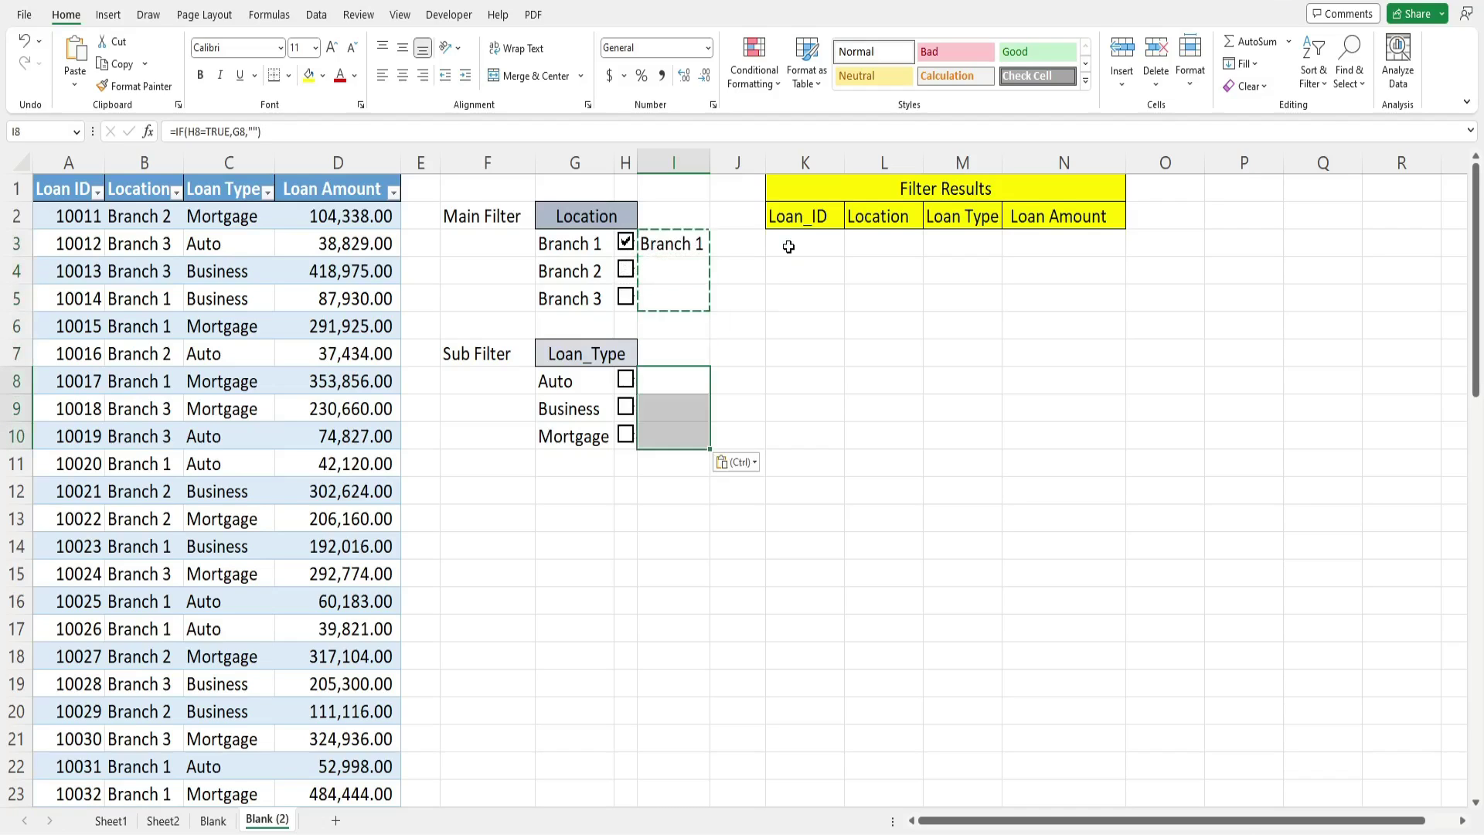
{"action": "key", "text": "Escape"}
Tick Branch 2, Branch 3, Auto, Business and Mortgage check boxes.
{"action": "left_click", "coordinate": [625, 270]}
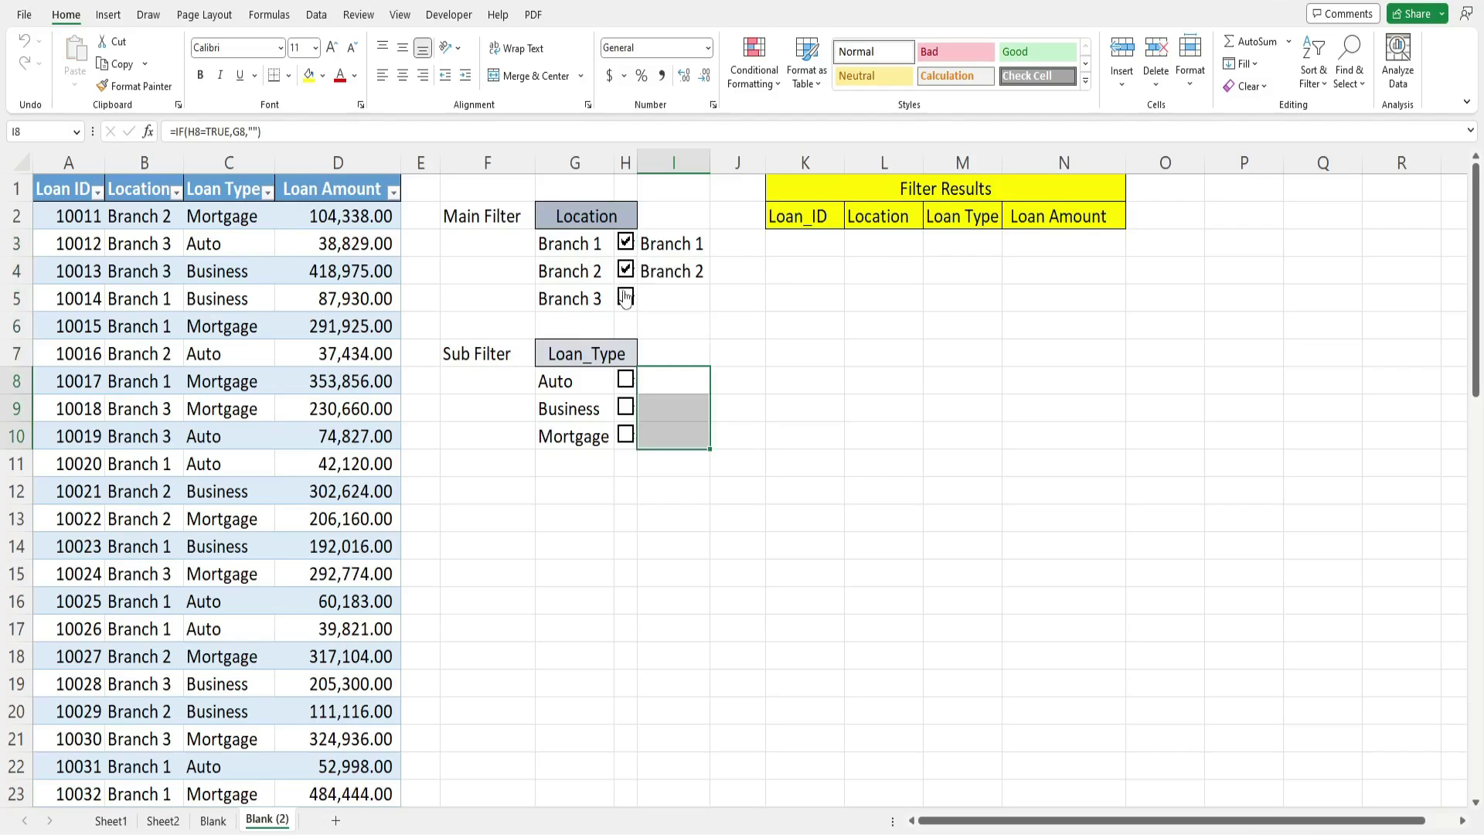
{"action": "left_click", "coordinate": [625, 298]}
{"action": "left_click", "coordinate": [626, 380]}
{"action": "left_click", "coordinate": [625, 407]}
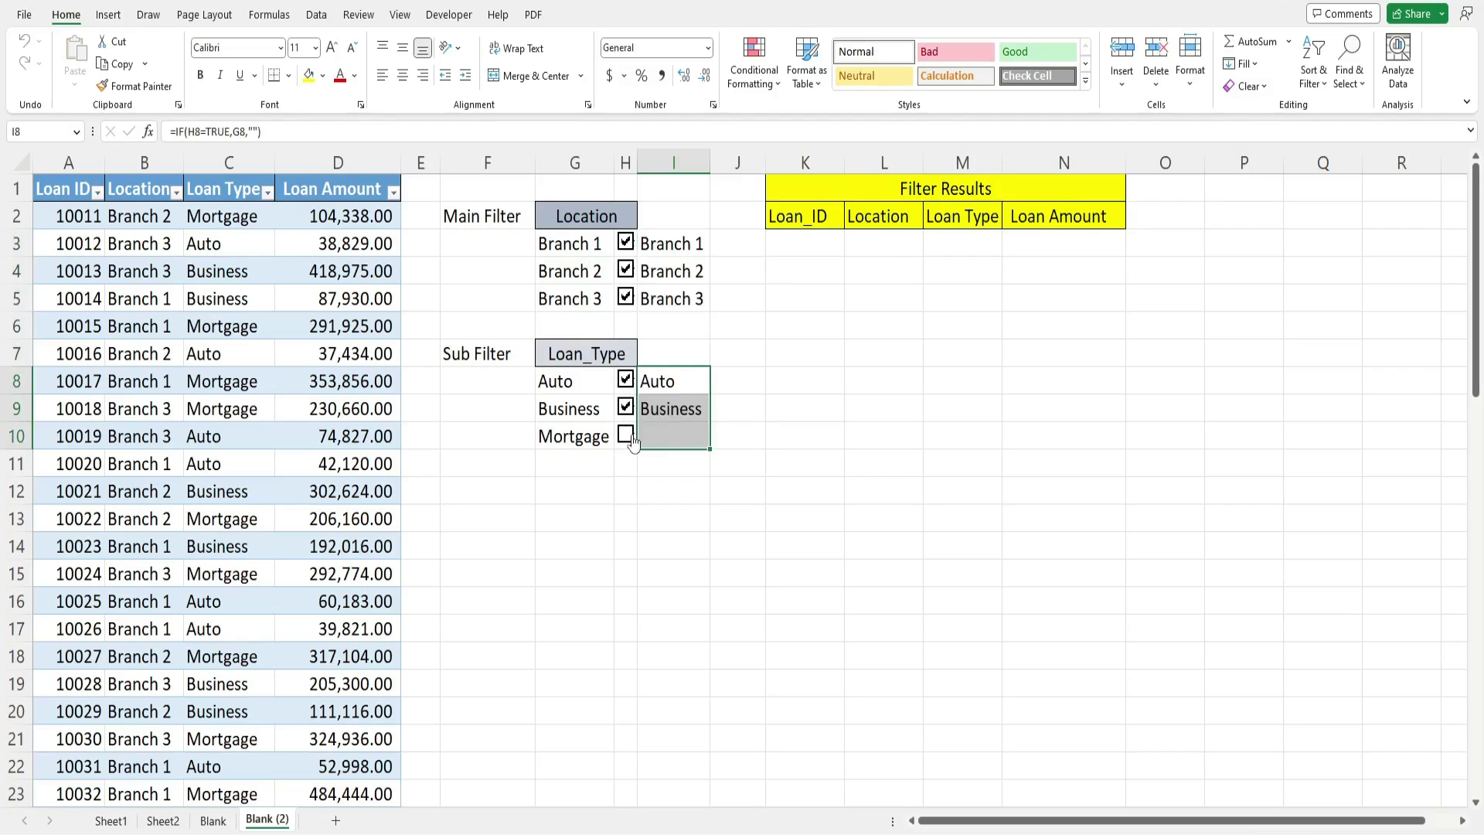
{"action": "left_click", "coordinate": [627, 437]}
{"action": "left_click", "coordinate": [786, 247]}
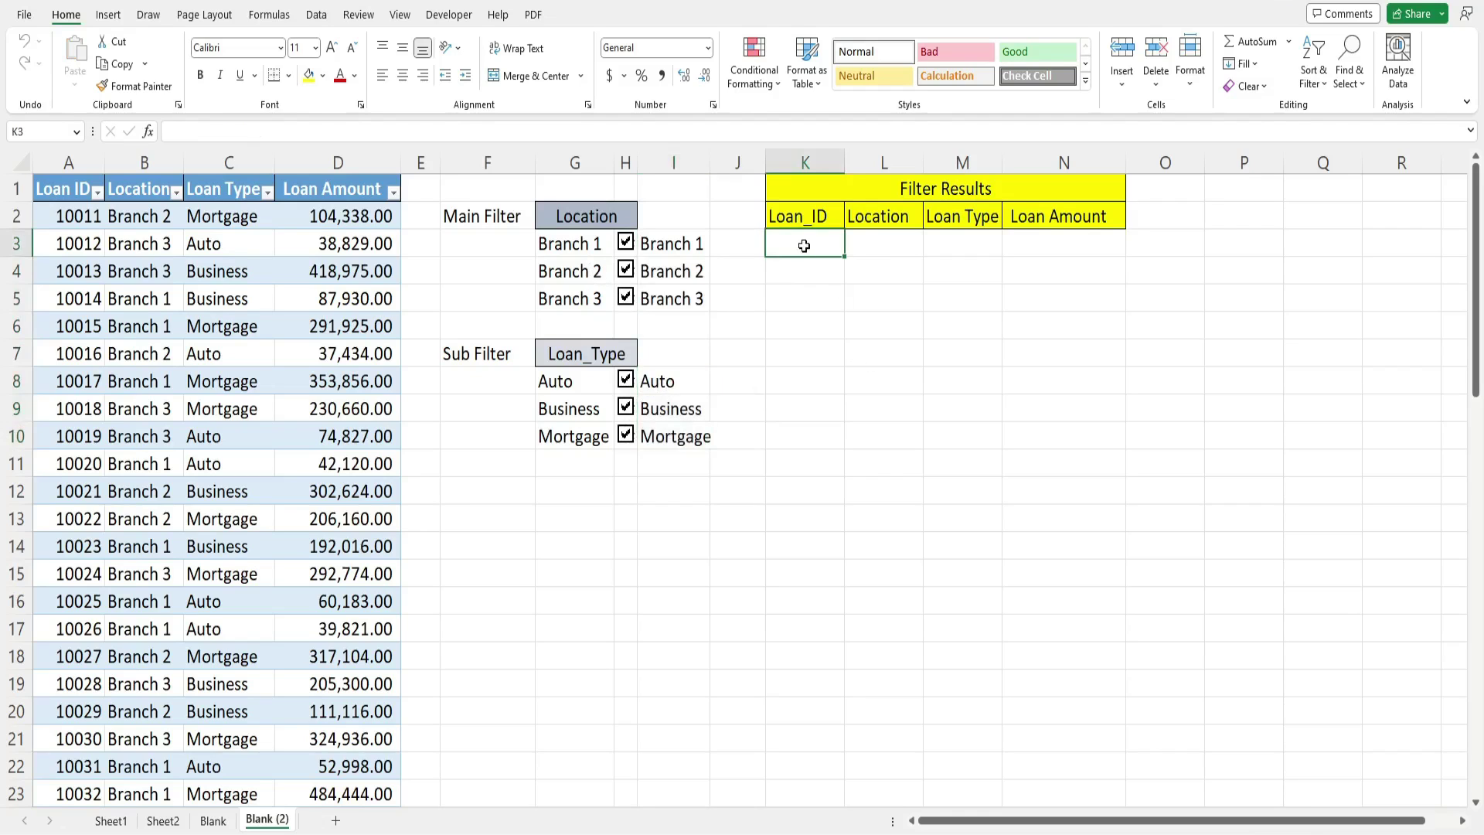
Rename Table4 to LoanData in the Table Design Table Name box.
{"action": "left_click", "coordinate": [329, 241]}
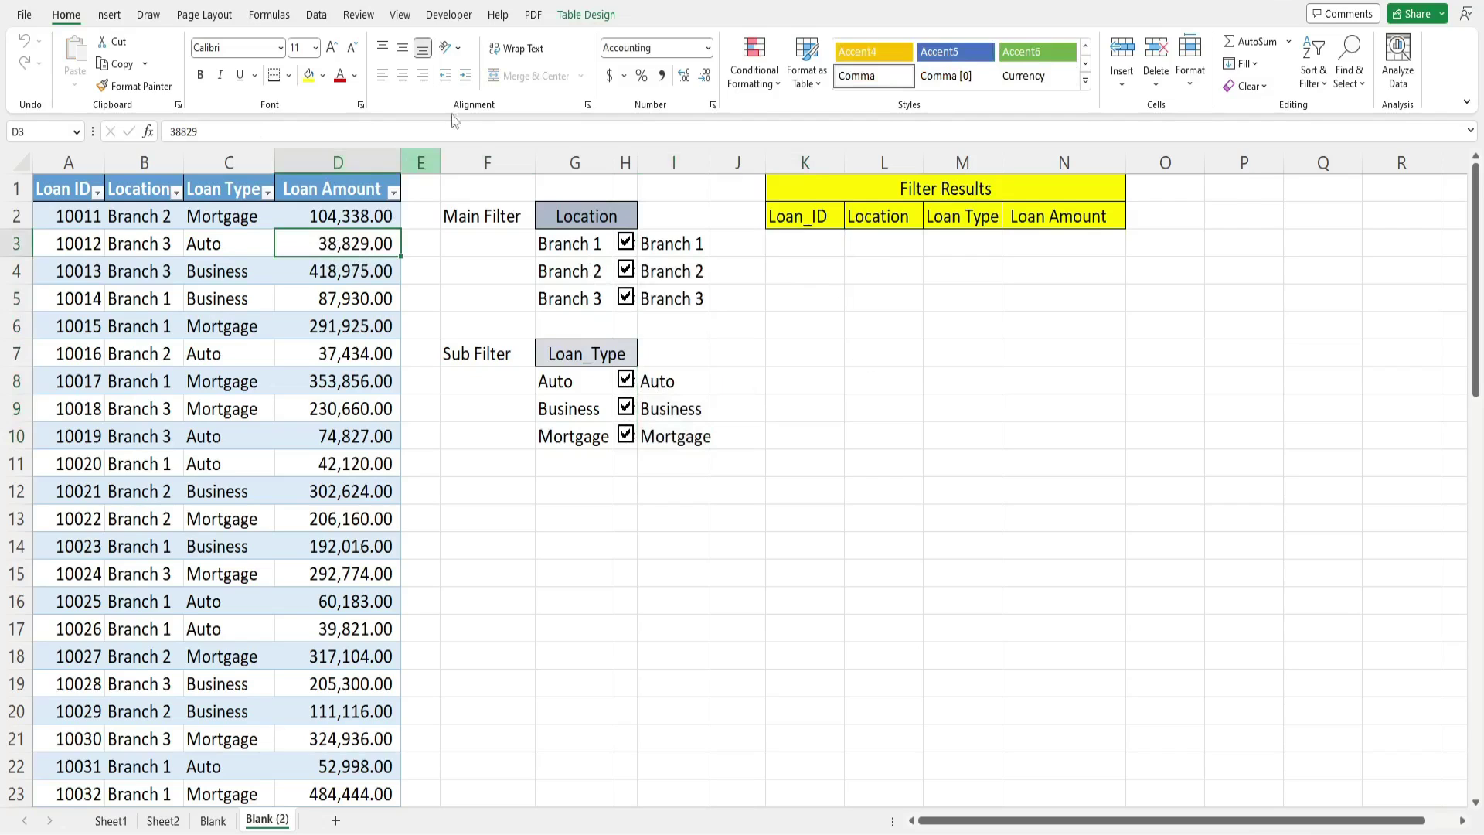
{"action": "left_click", "coordinate": [587, 16]}
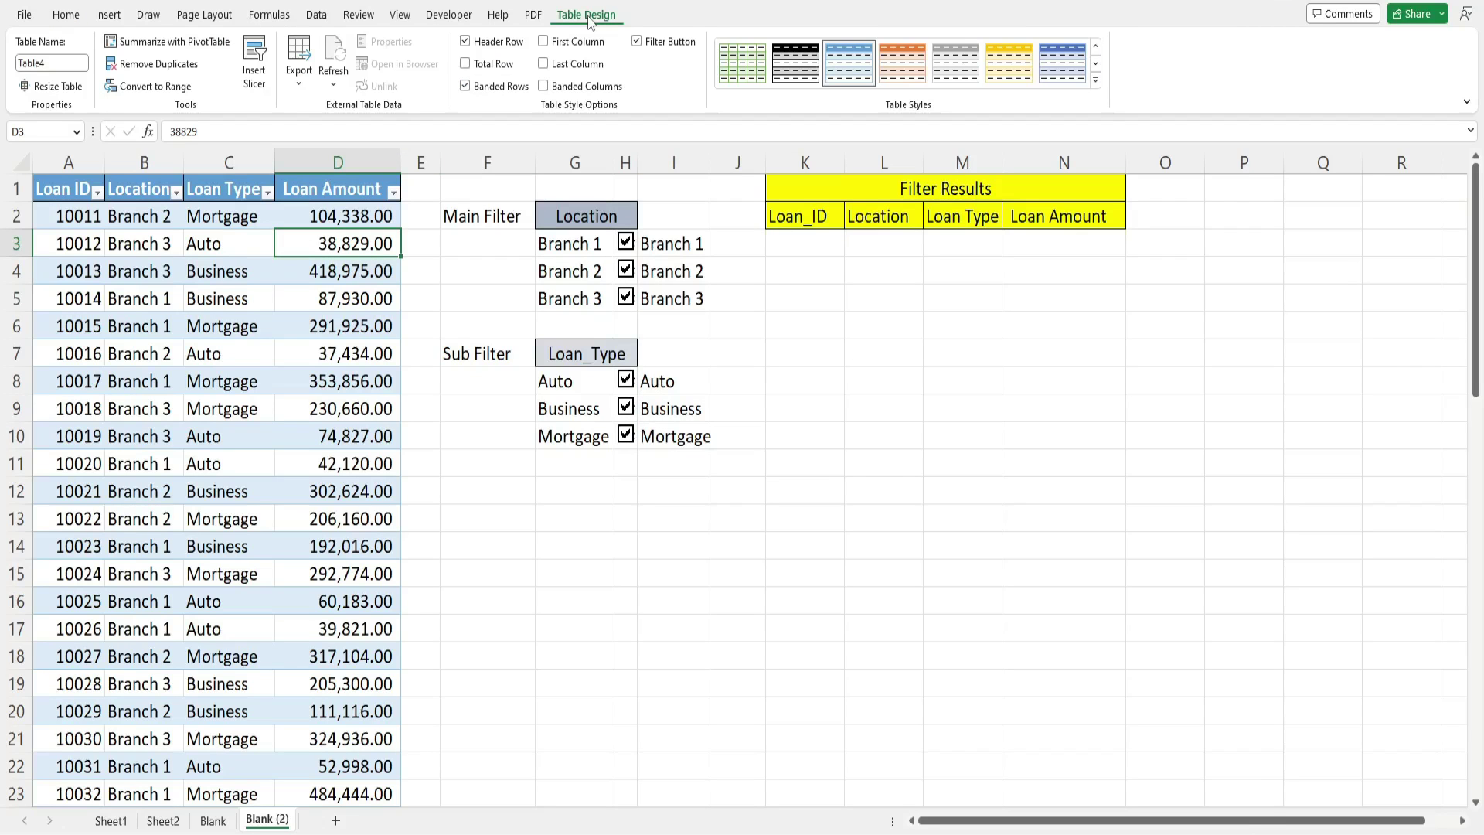
{"action": "double_click", "coordinate": [53, 63]}
{"action": "key", "text": "BackSpace"}
{"action": "type", "text": "LoanData"}
{"action": "key", "text": "Return"}
Start a FILTER formula in K3 with LoanData as the array.
{"action": "left_click", "coordinate": [830, 243]}
{"action": "type", "text": "=Fil"}
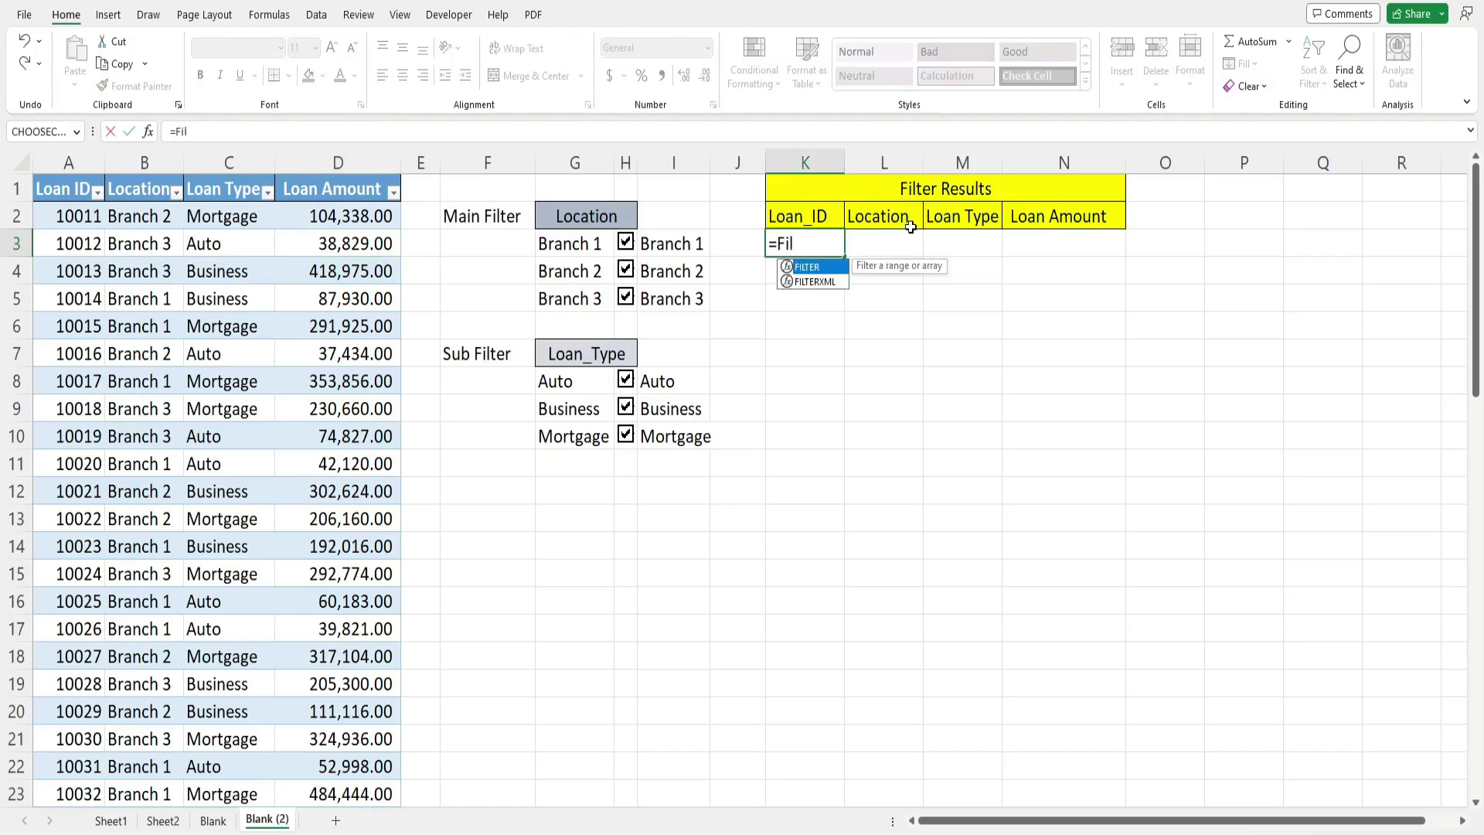
{"action": "key", "text": "Tab"}
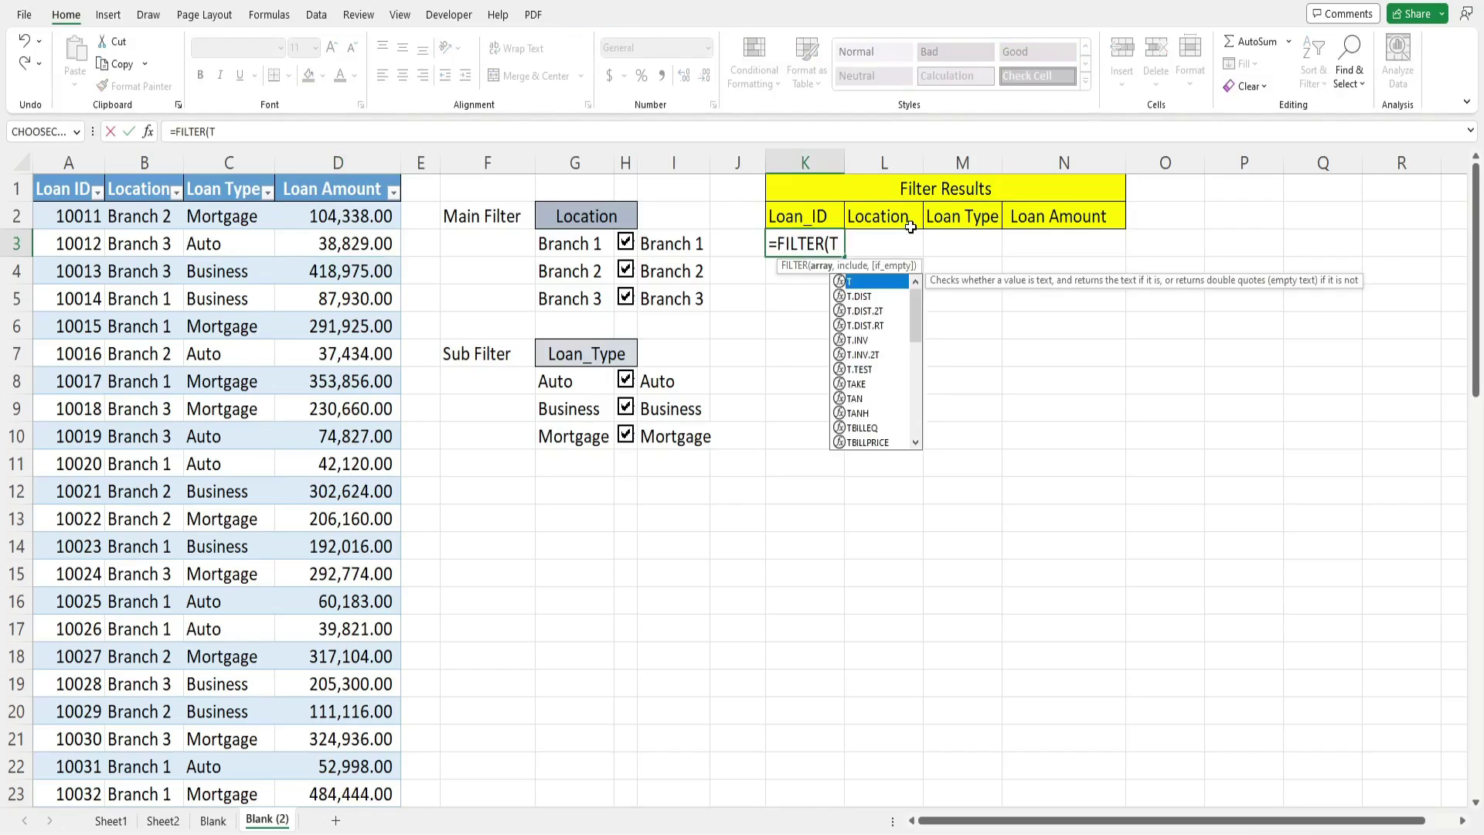
{"action": "type", "text": "Loa"}
{"action": "key", "text": "Tab"}
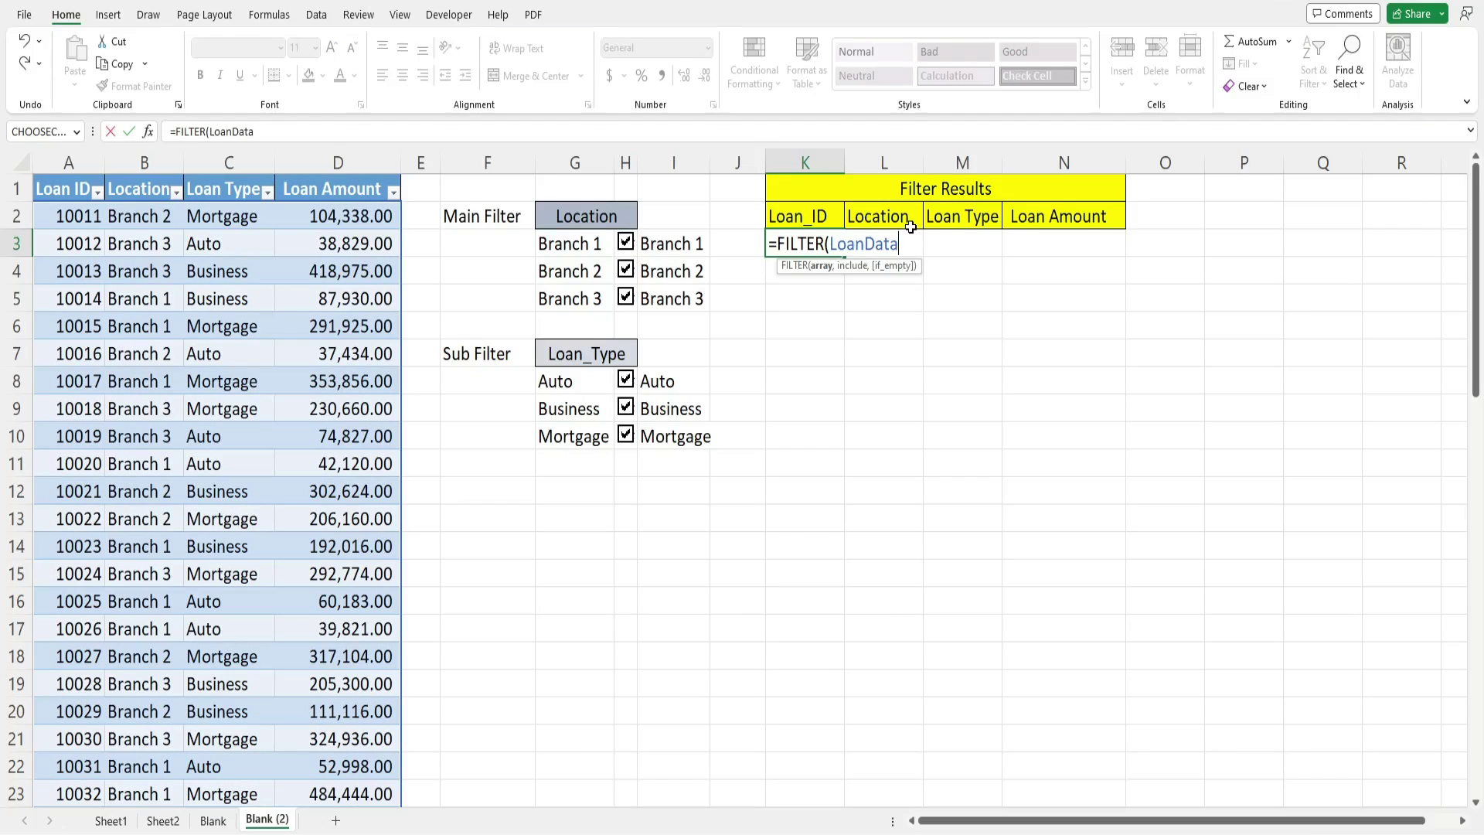
{"action": "type", "text": ","}
Add criteria LoanData[Location]=I3 and "No Records Found" fallback, then commit the formula.
{"action": "type", "text": "Lo"}
{"action": "key", "text": "Tab"}
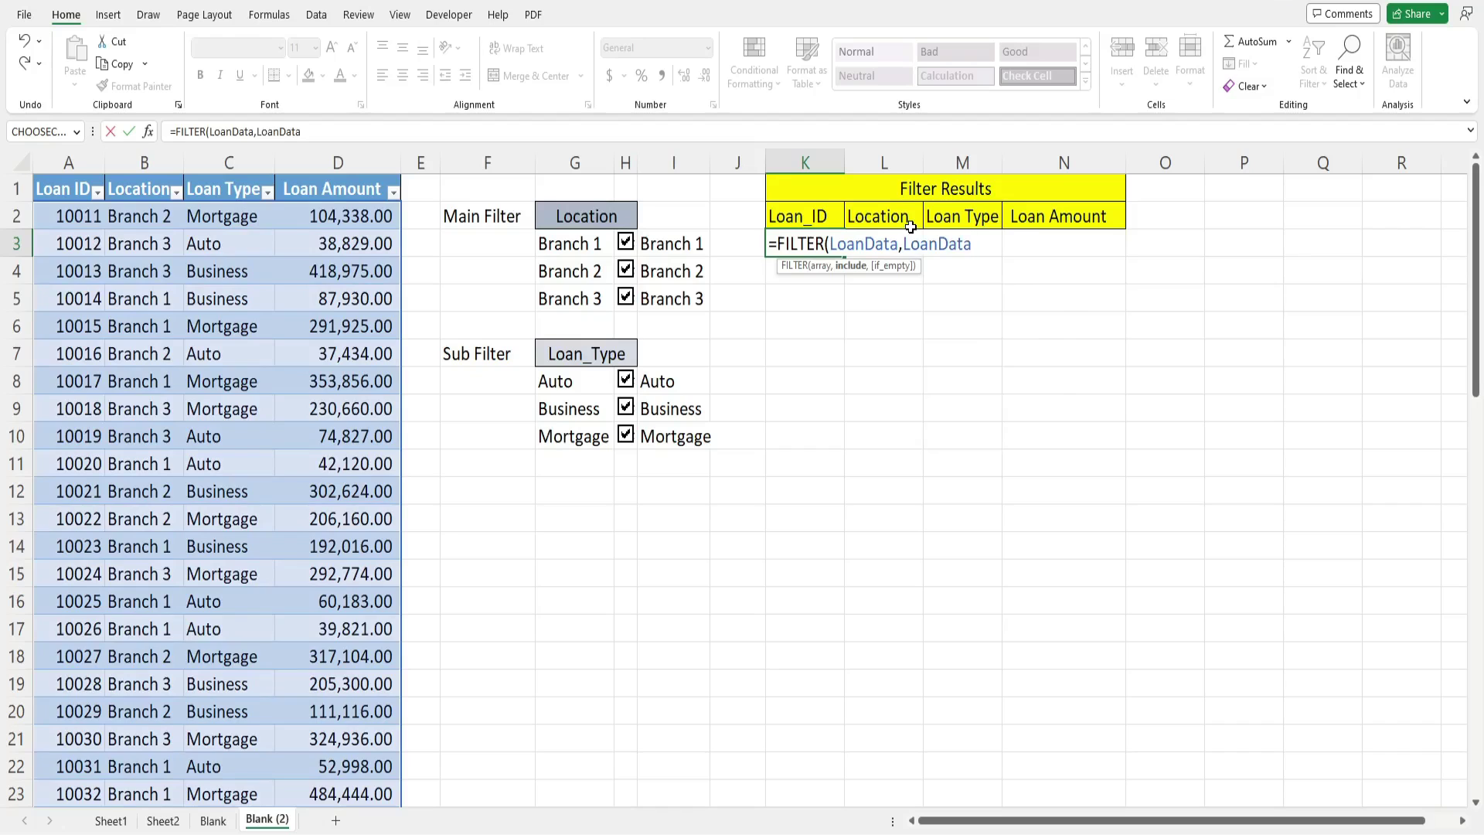
{"action": "type", "text": "["}
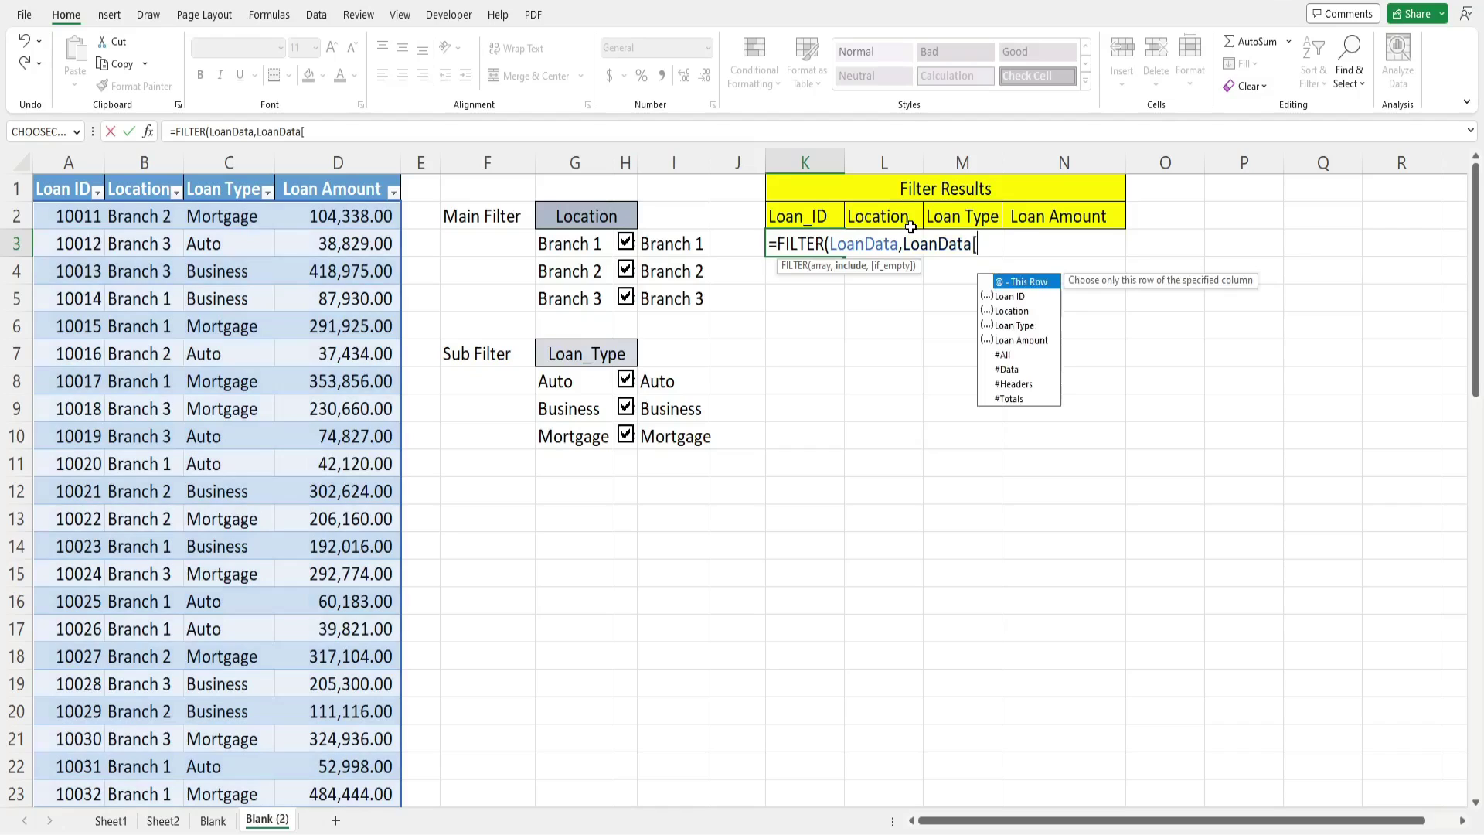
{"action": "double_click", "coordinate": [1012, 310]}
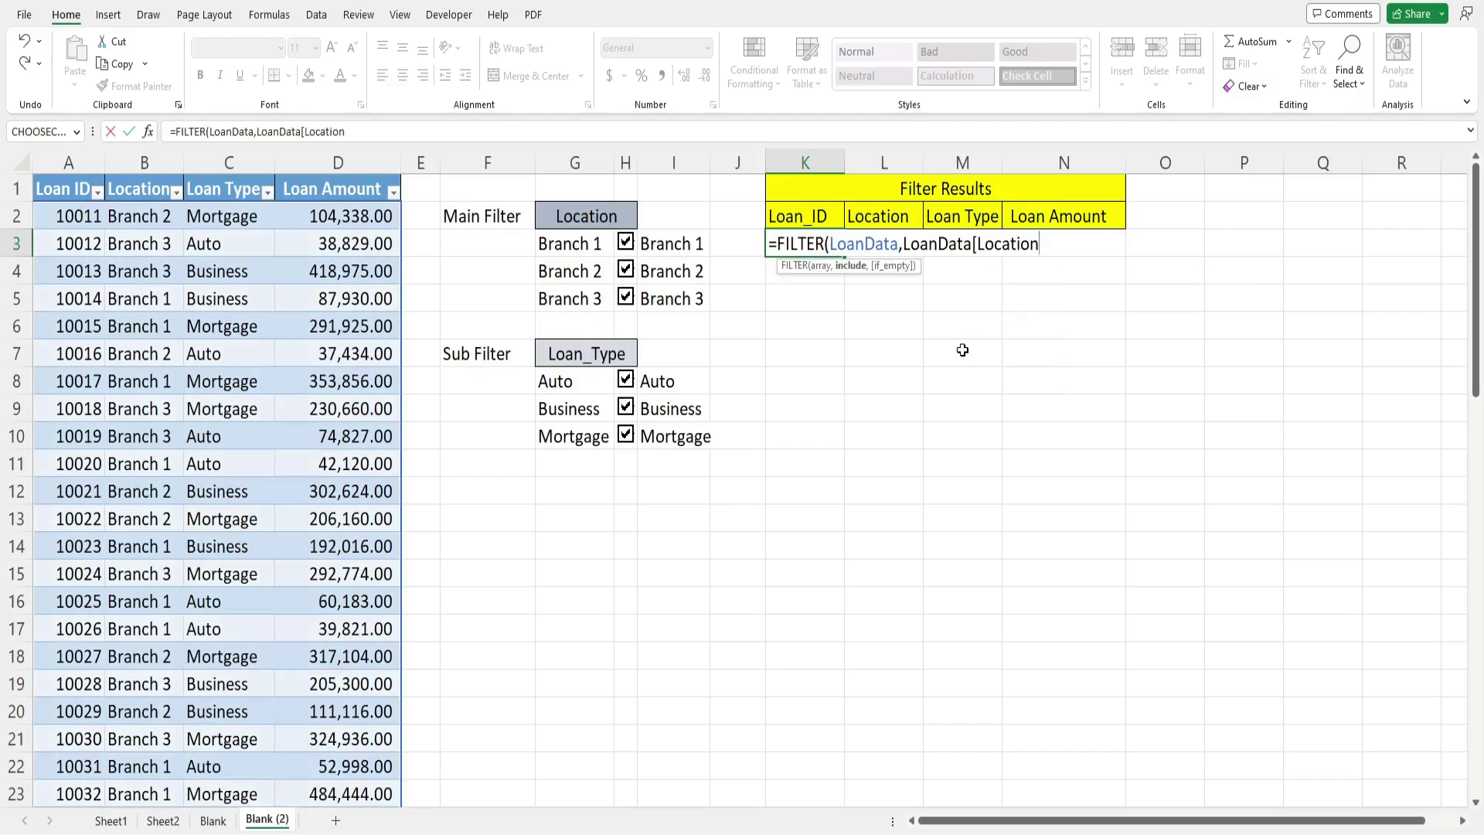
{"action": "type", "text": "]"}
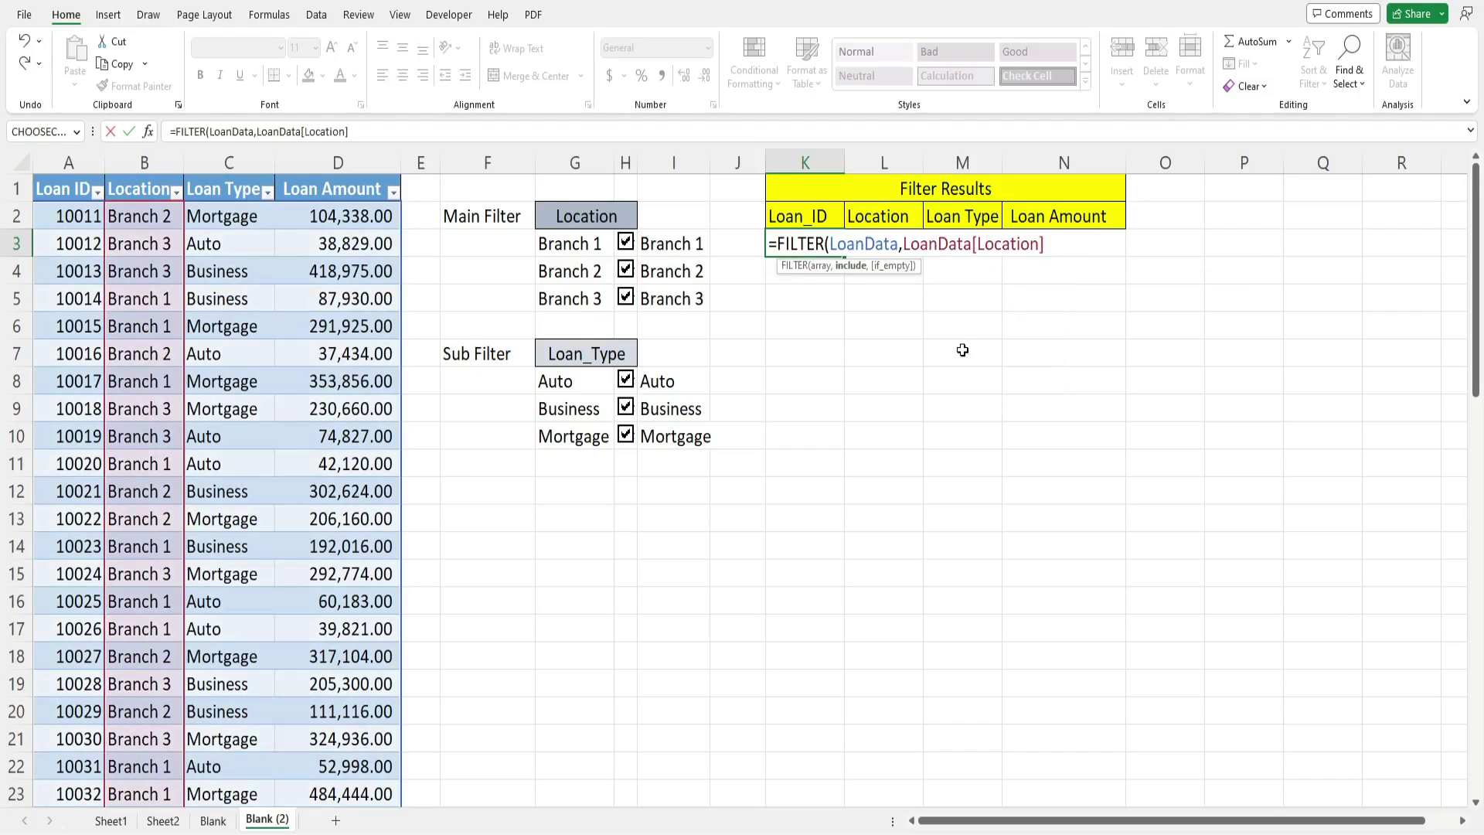
{"action": "type", "text": "="}
{"action": "left_click", "coordinate": [690, 244]}
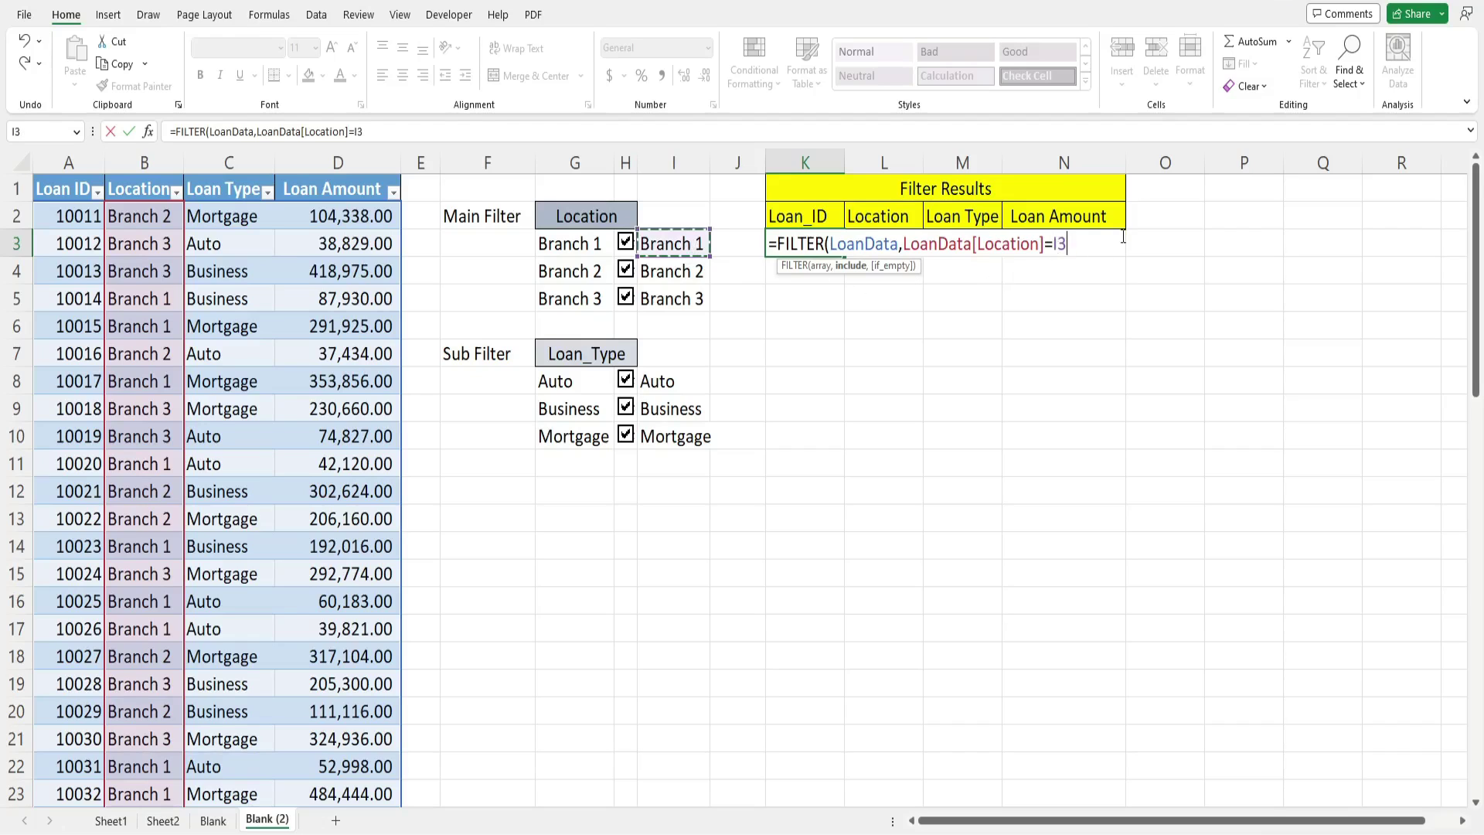
{"action": "type", "text": ","}
{"action": "type", "text": "\"No Records "}
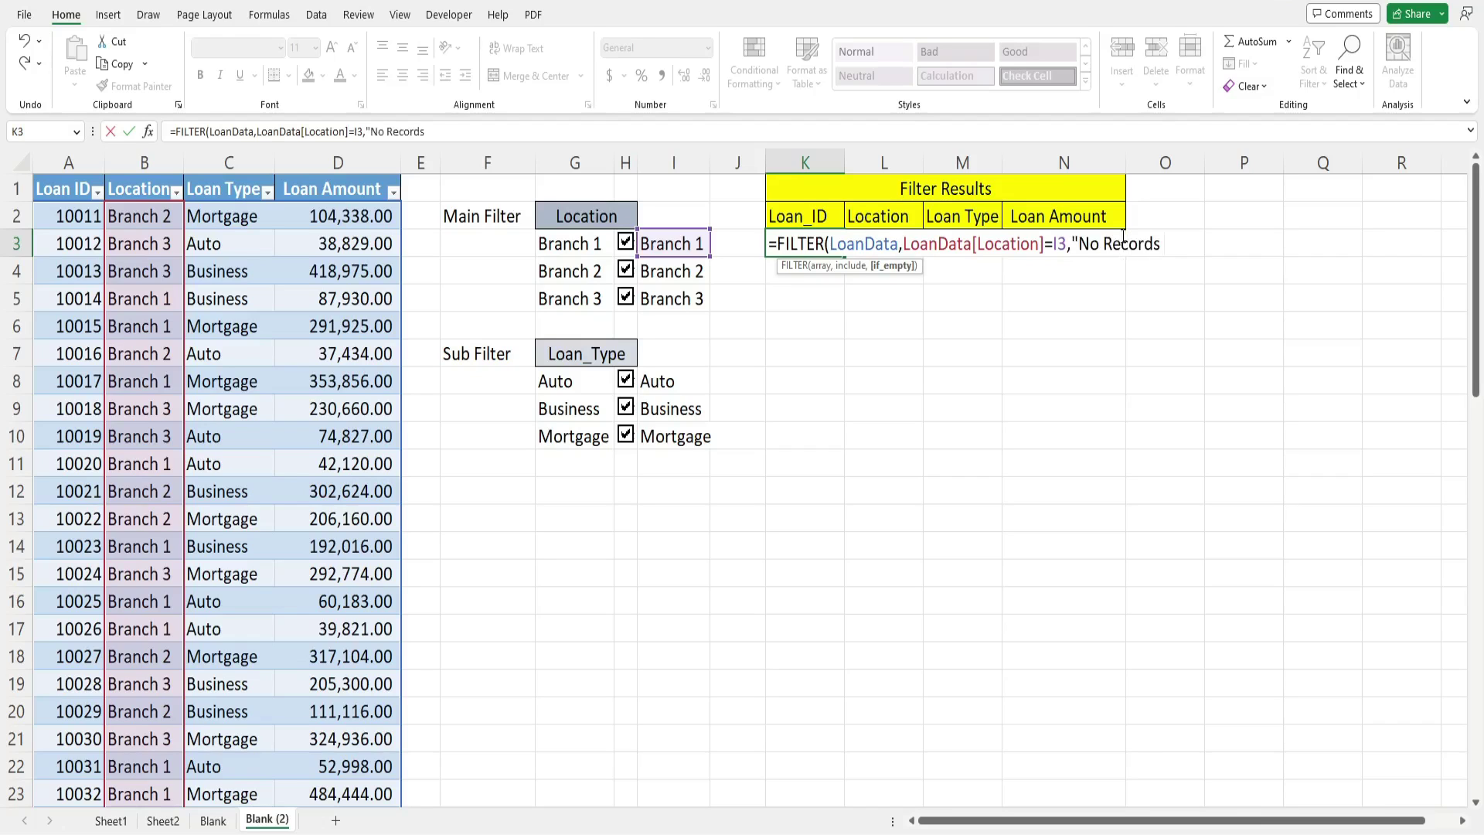
{"action": "type", "text": "Found\")"}
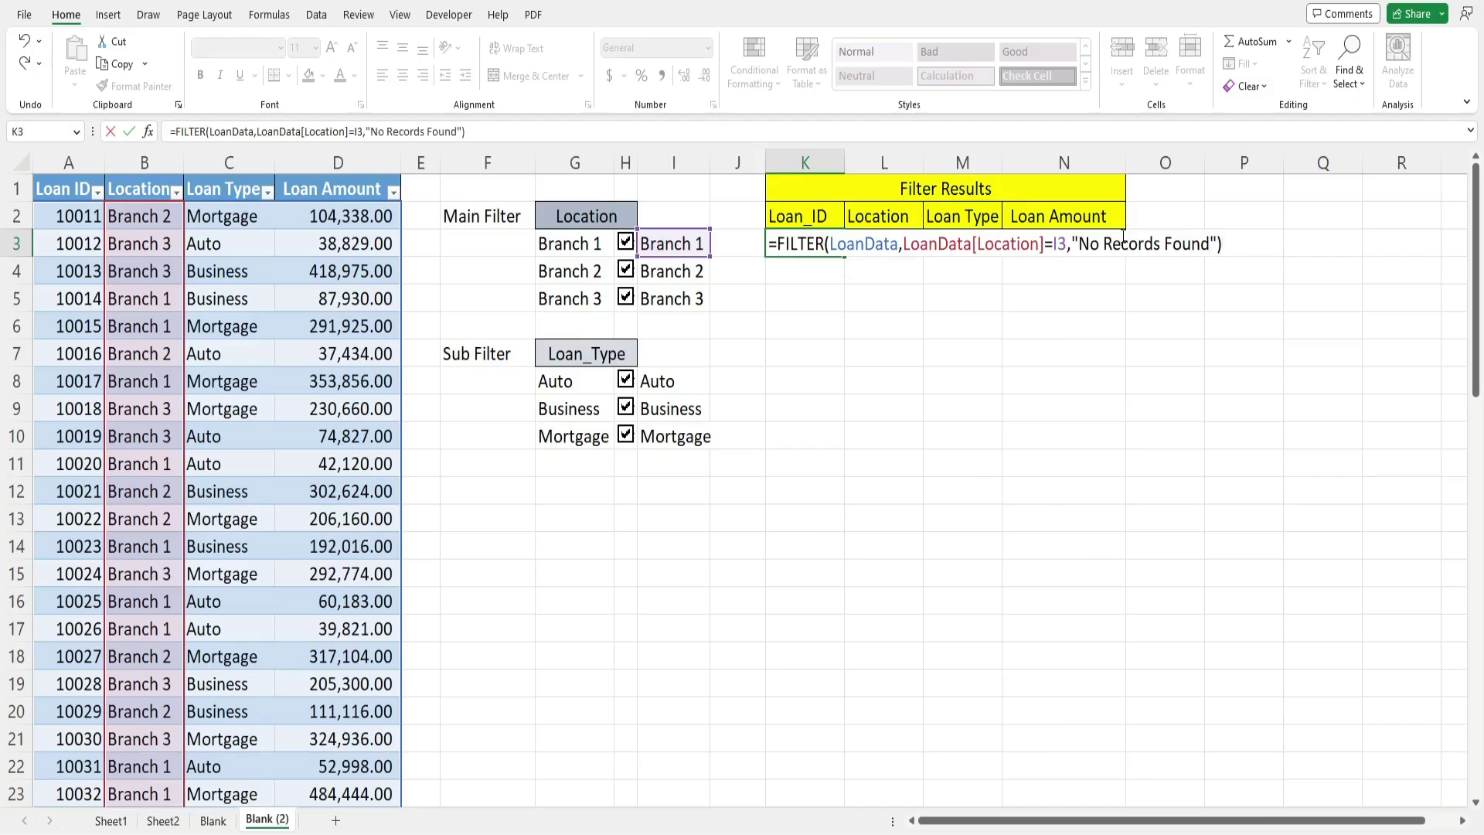
{"action": "key", "text": "Return"}
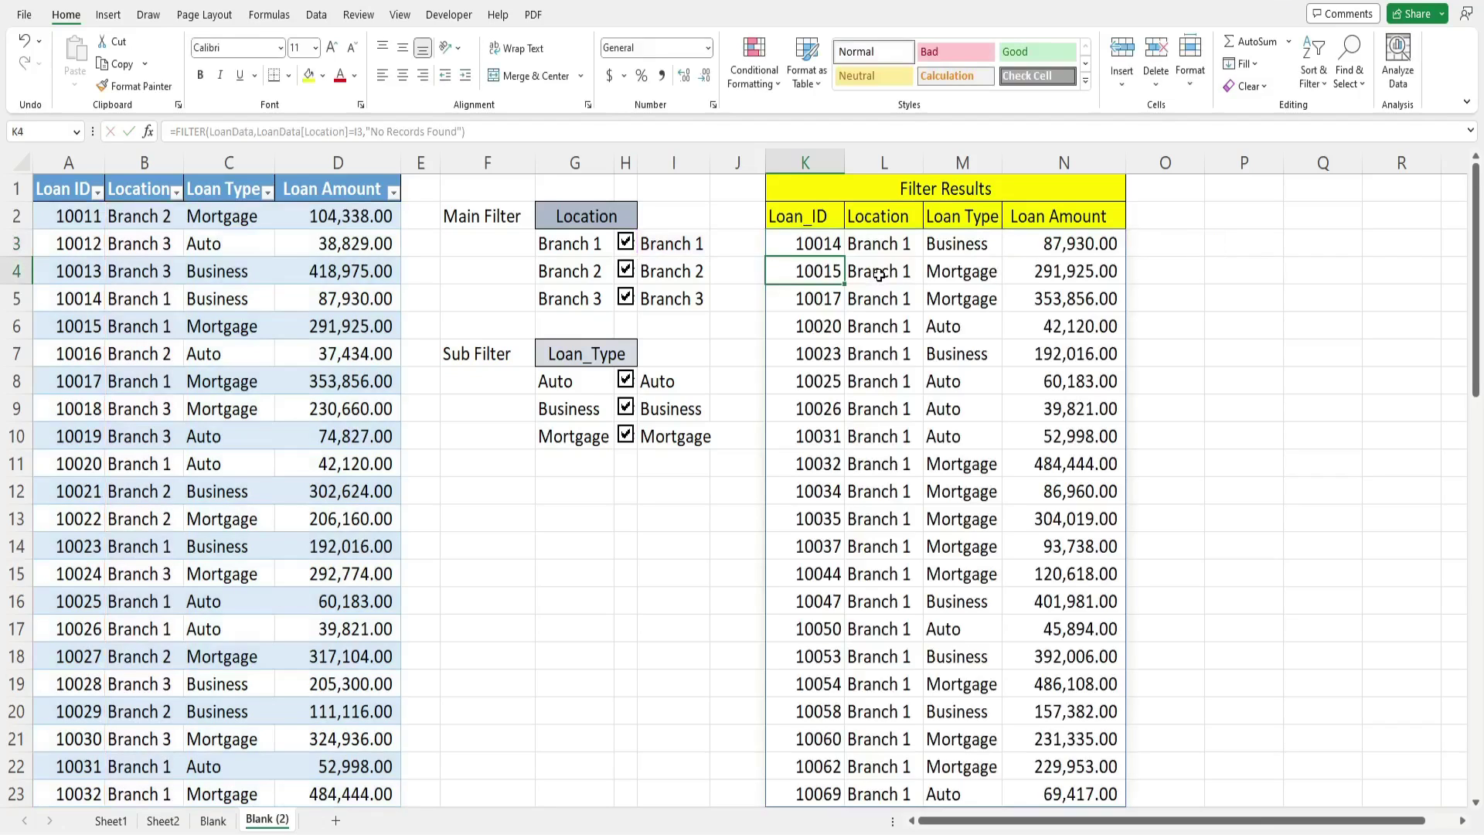
{"action": "left_click", "coordinate": [823, 249]}
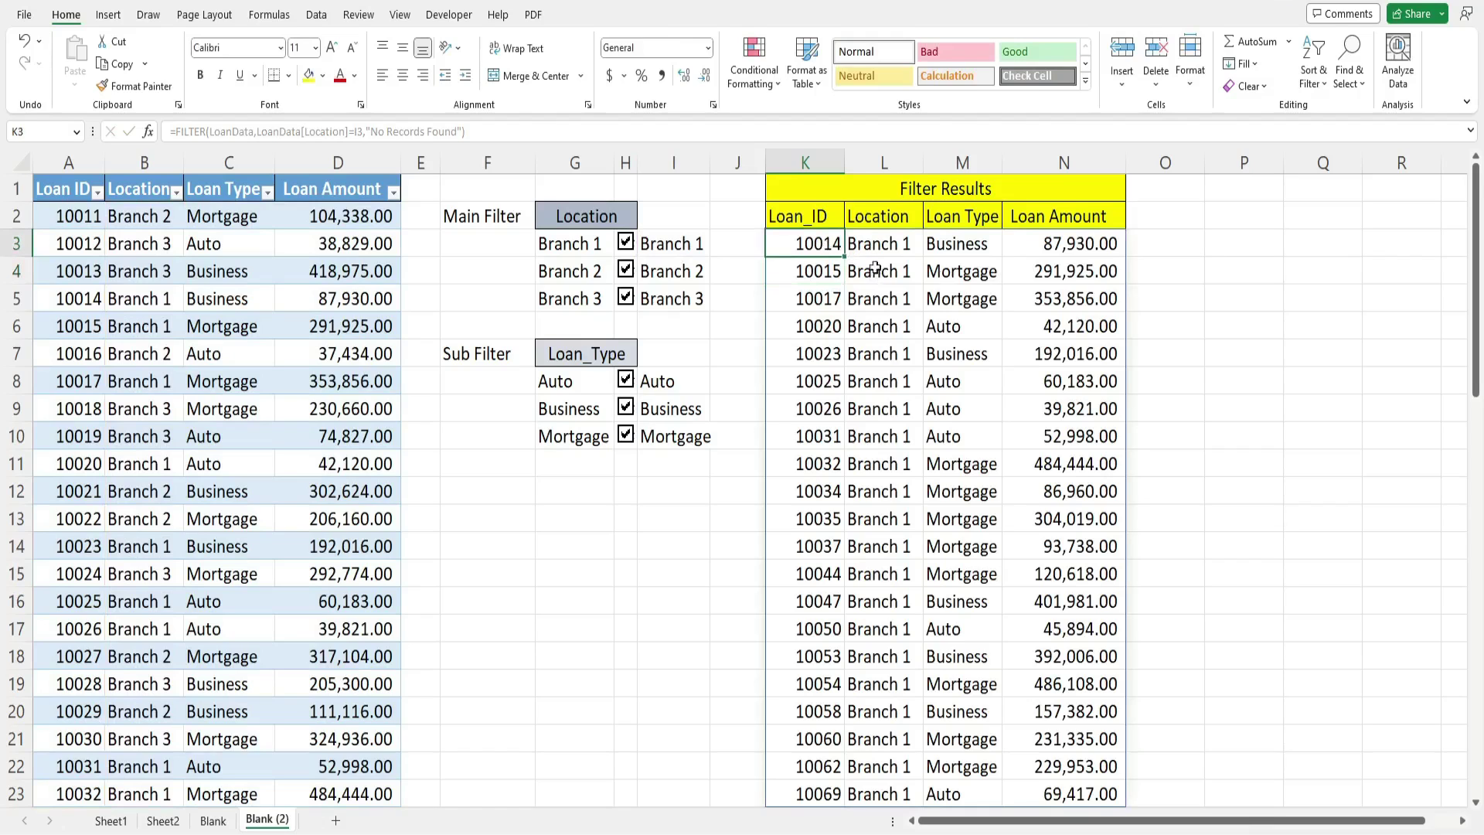
{"action": "left_click", "coordinate": [627, 244]}
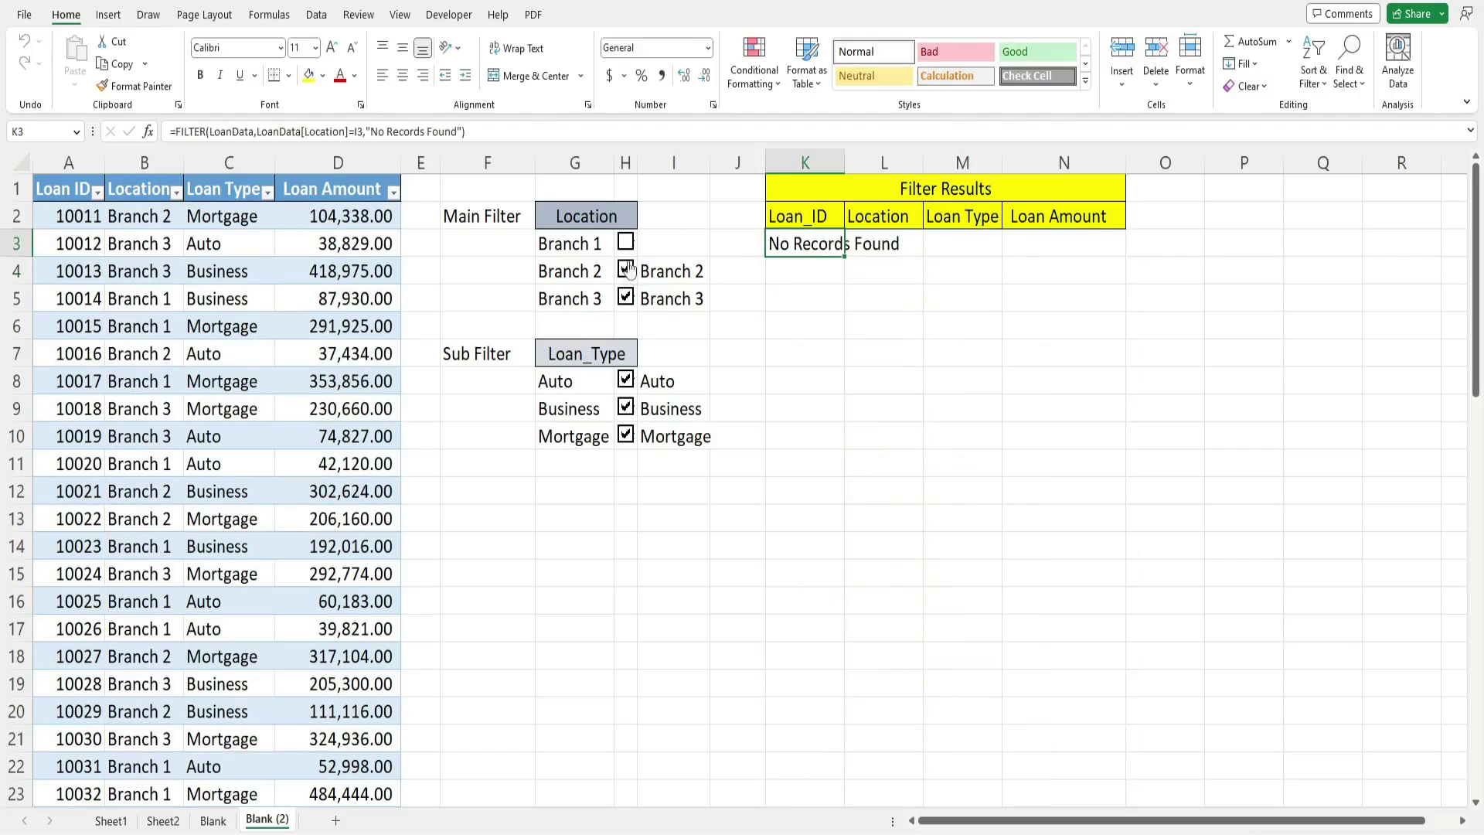
{"action": "left_click", "coordinate": [806, 269]}
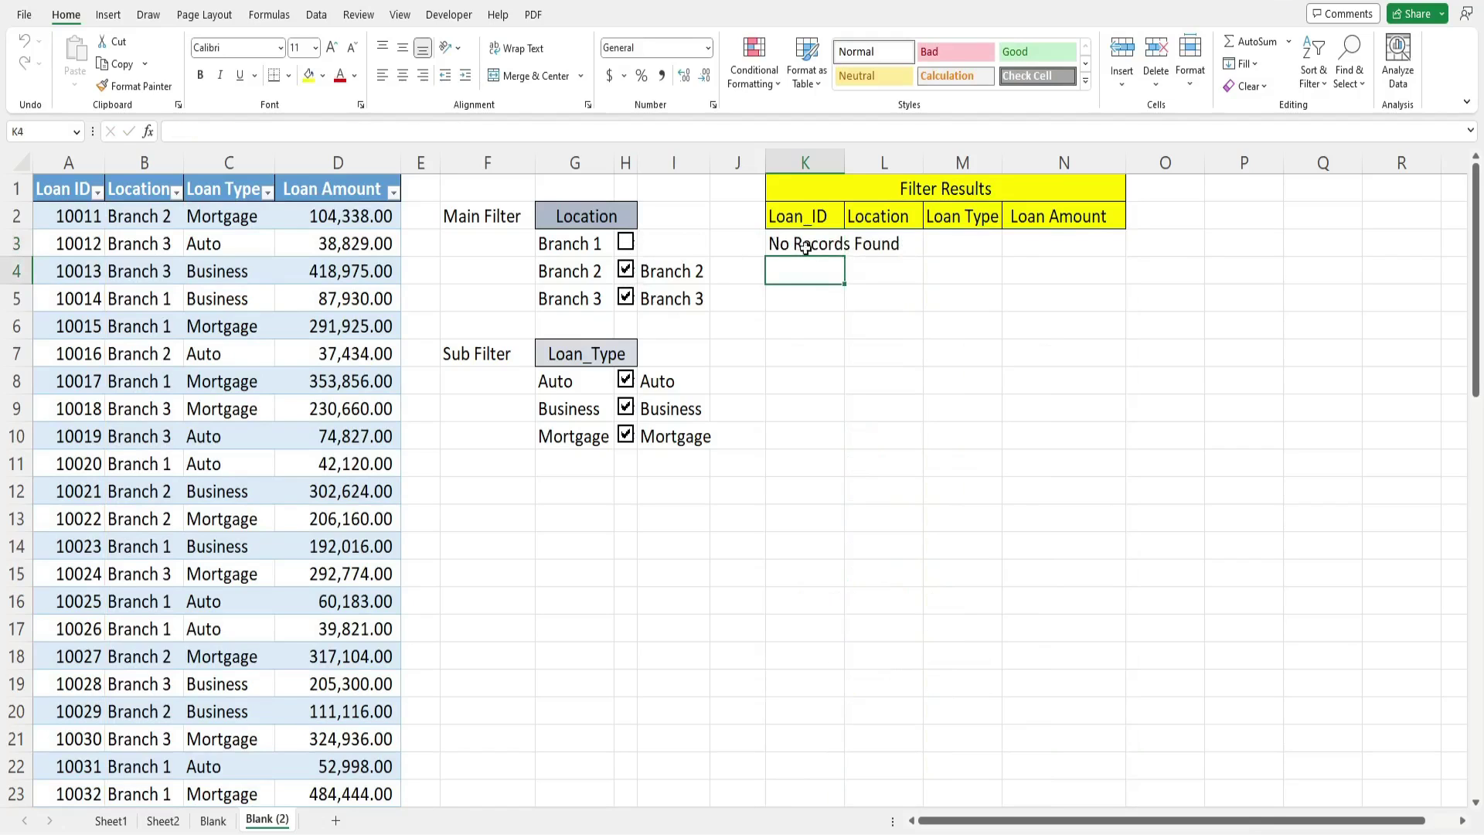
{"action": "left_click", "coordinate": [791, 243]}
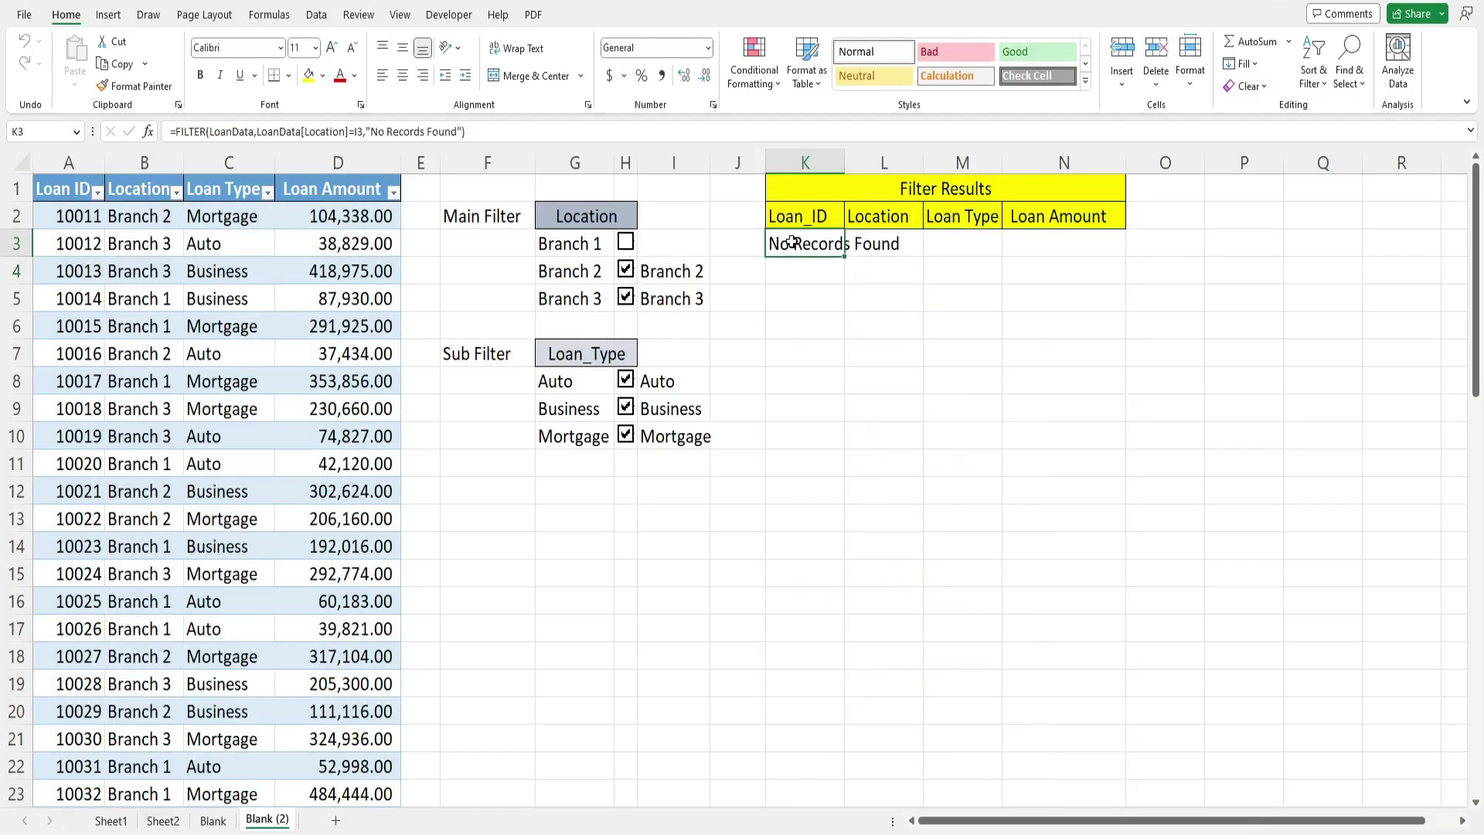
{"action": "left_click", "coordinate": [626, 243]}
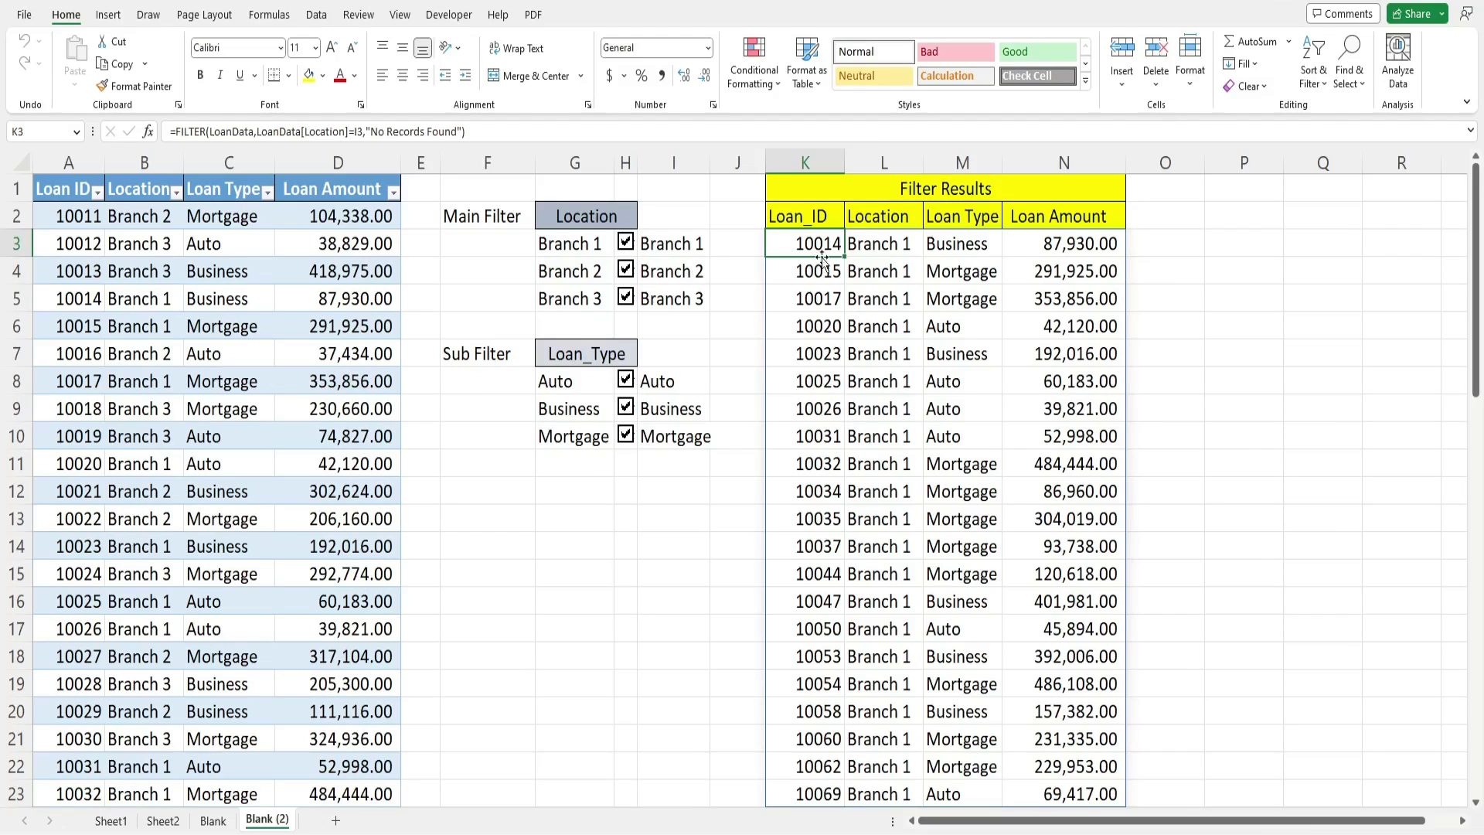
{"action": "left_click", "coordinate": [695, 272]}
{"action": "left_click_drag", "start_coordinate": [709, 285], "coordinate": [696, 305]}
Wrap K3's Location condition for I3 in parentheses and select it for copying.
{"action": "left_click", "coordinate": [810, 247]}
{"action": "double_click", "coordinate": [808, 247]}
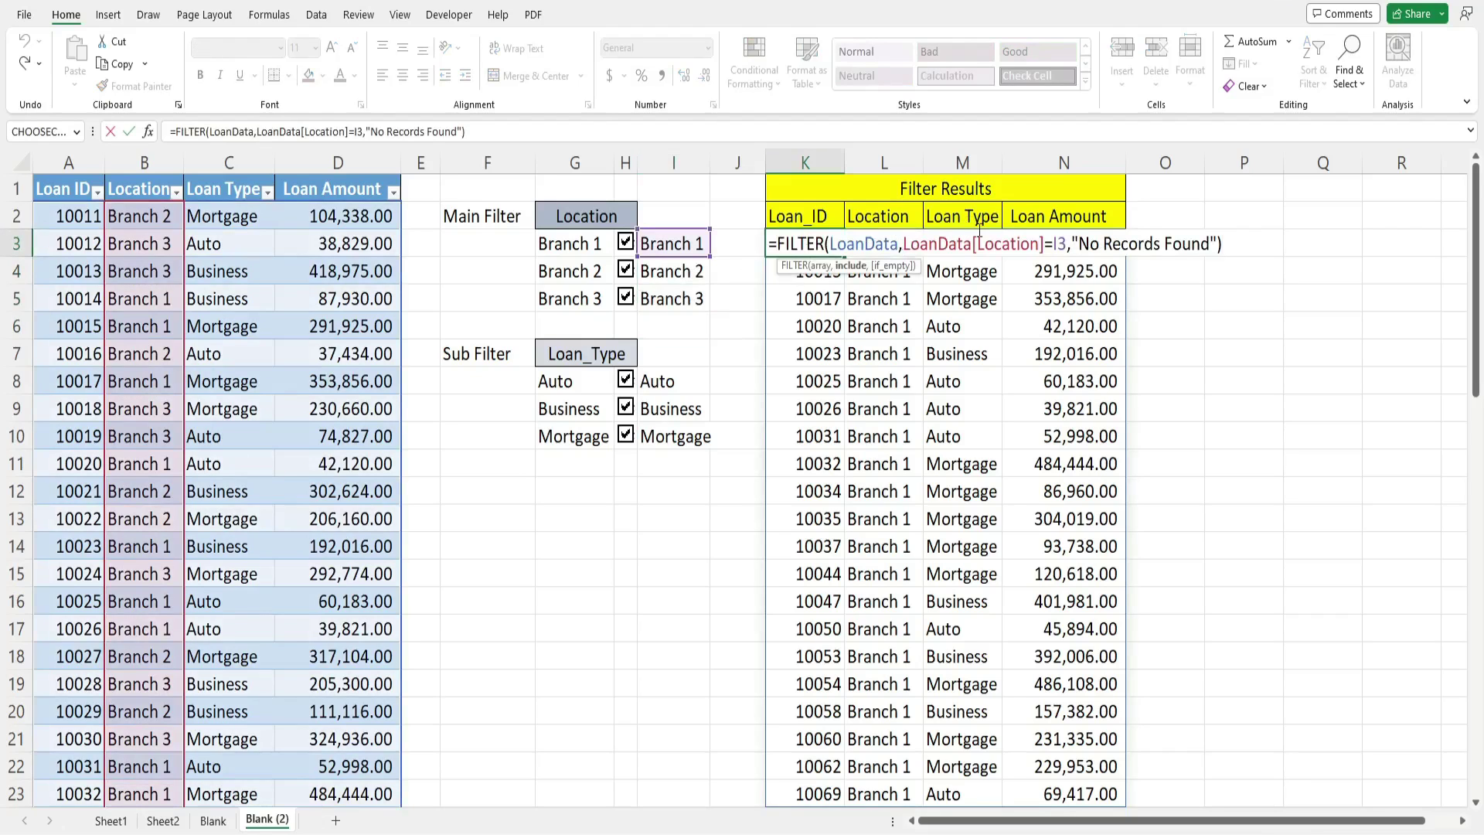
{"action": "type", "text": "("}
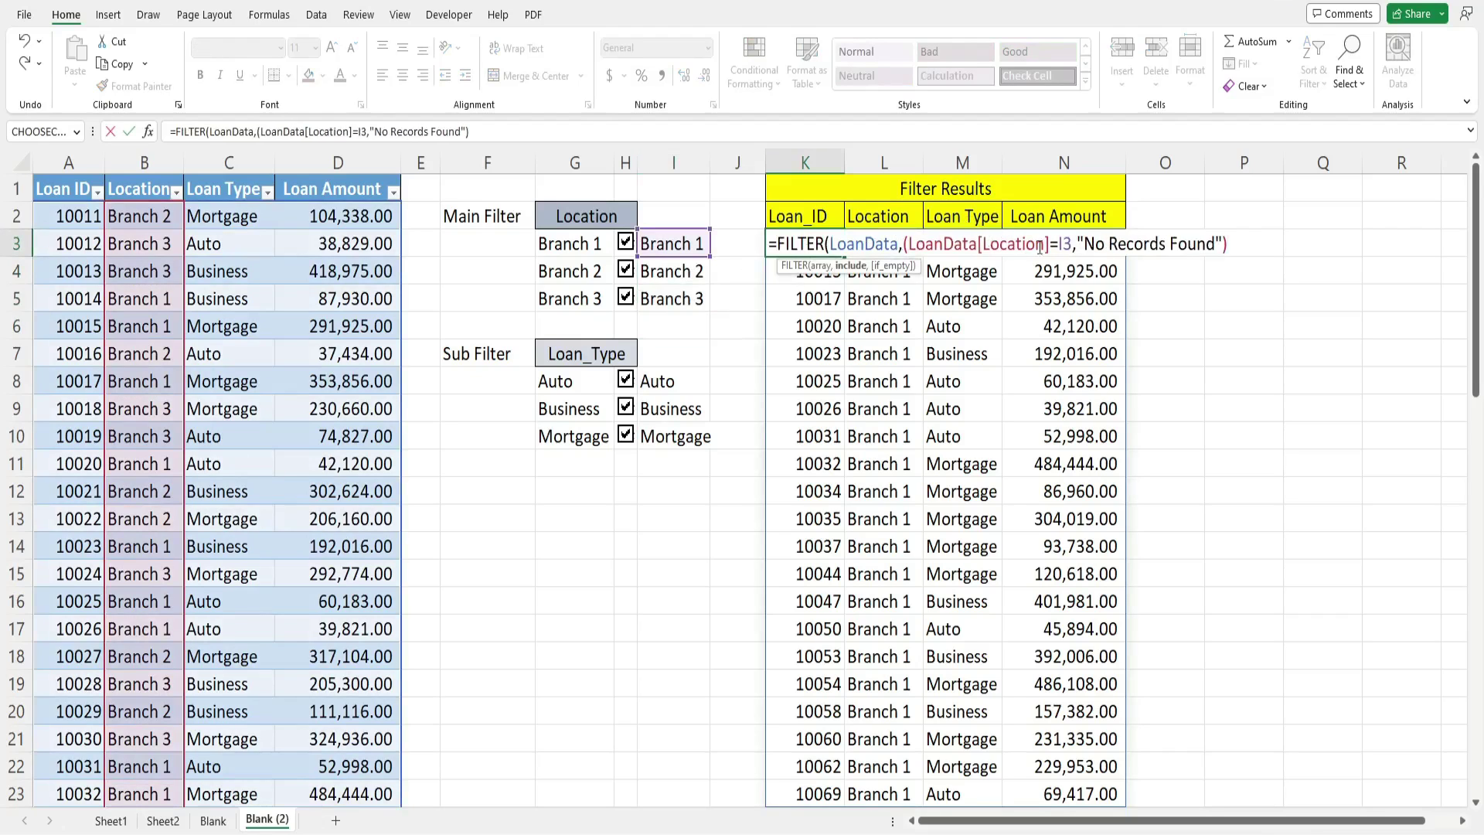
{"action": "left_click", "coordinate": [1074, 243]}
{"action": "type", "text": ")"}
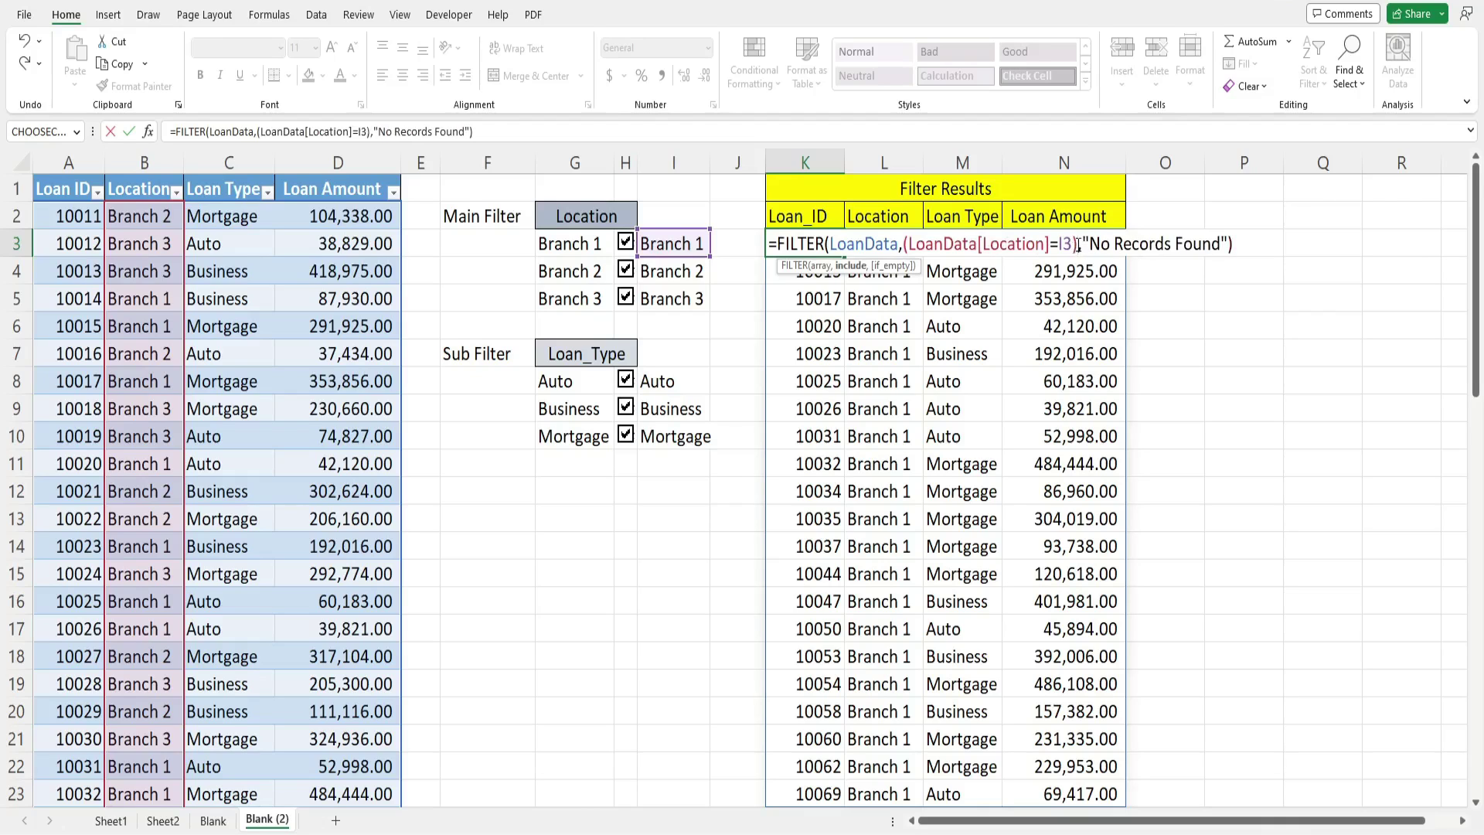
{"action": "left_click_drag", "start_coordinate": [1077, 245], "coordinate": [904, 244]}
{"action": "key", "text": "ctrl+c"}
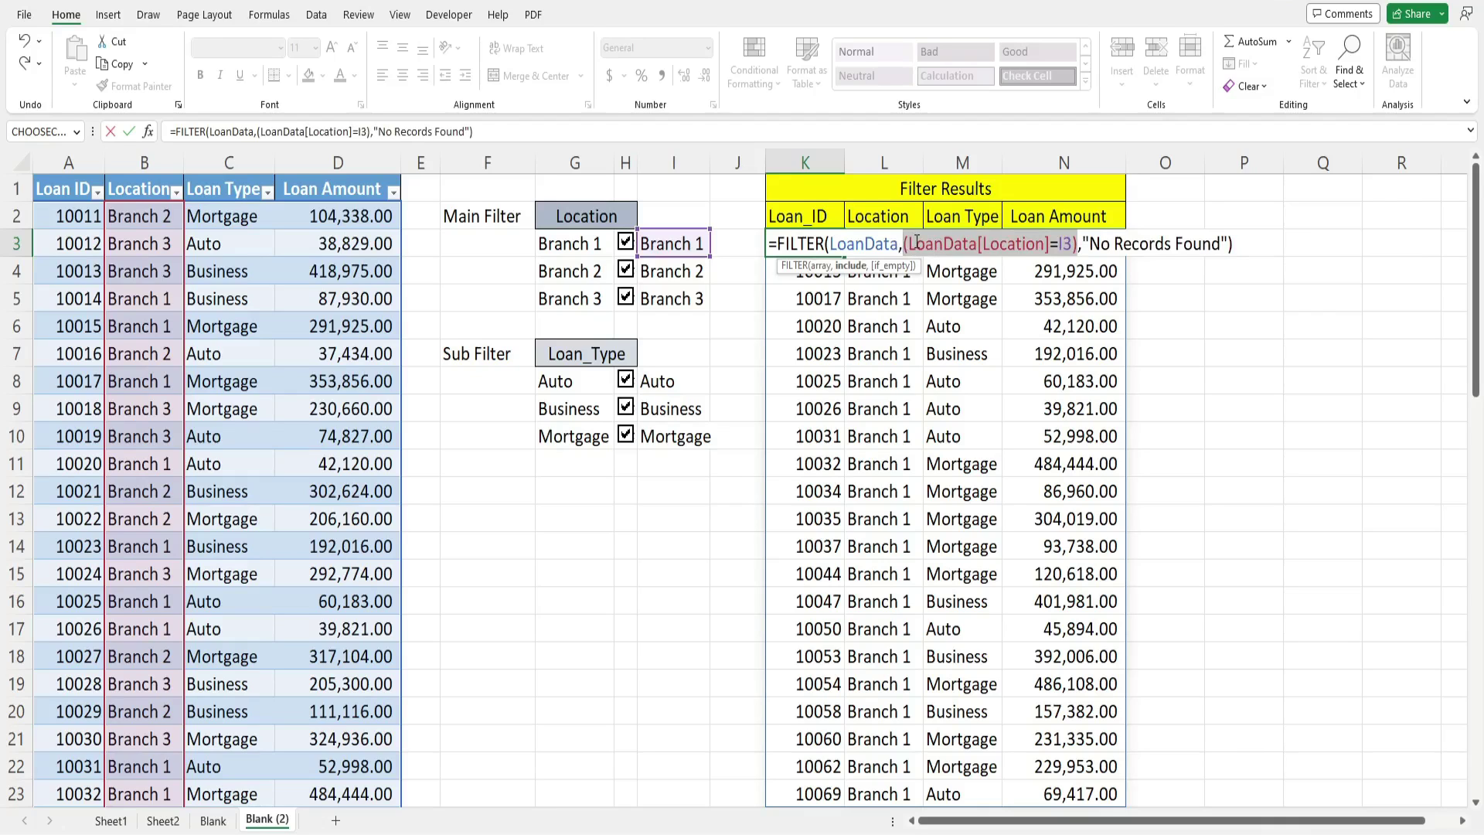
Add a second Location condition with + that references I4.
{"action": "left_click", "coordinate": [1080, 245]}
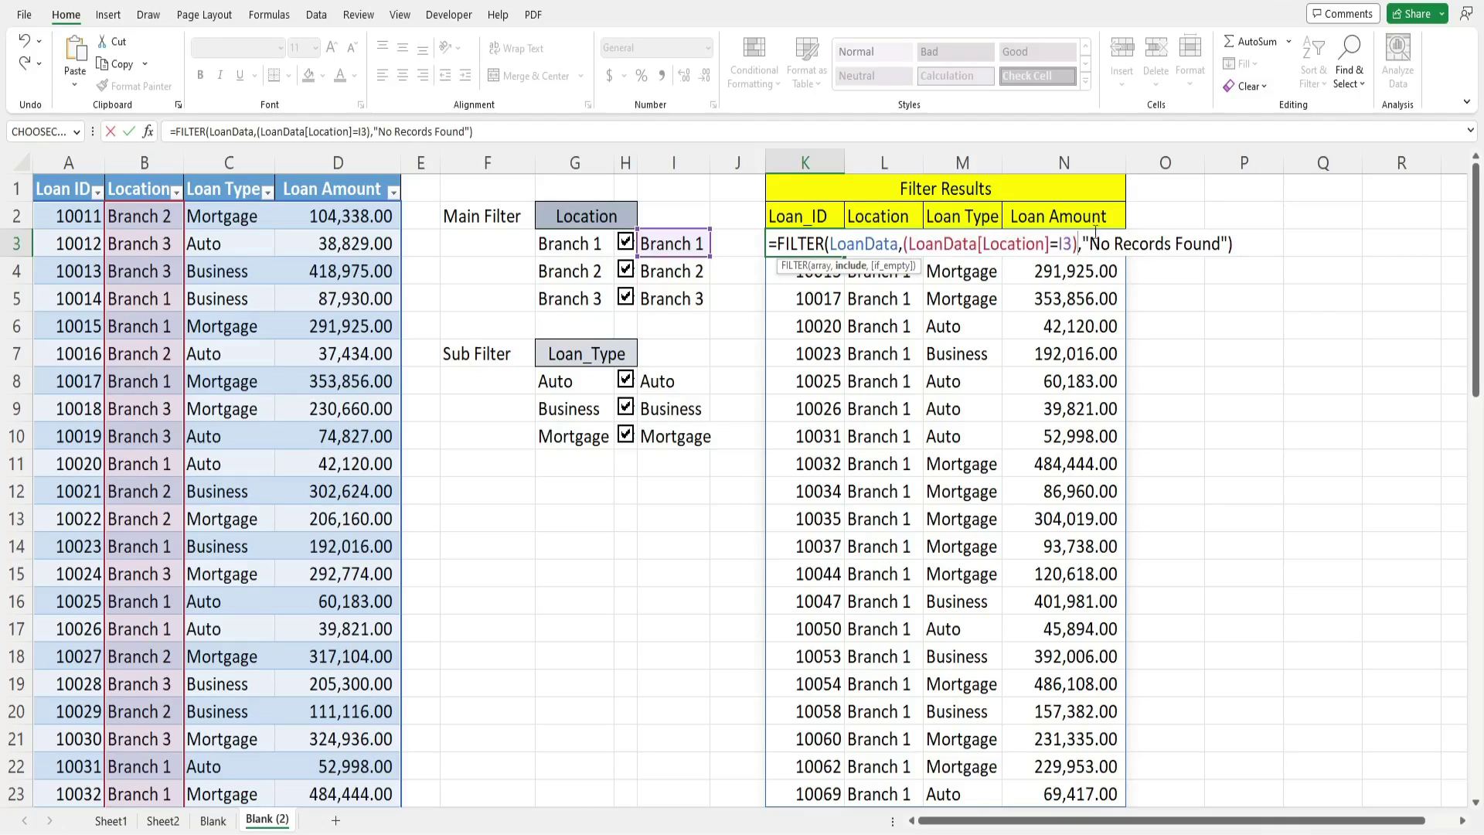
{"action": "type", "text": "+"}
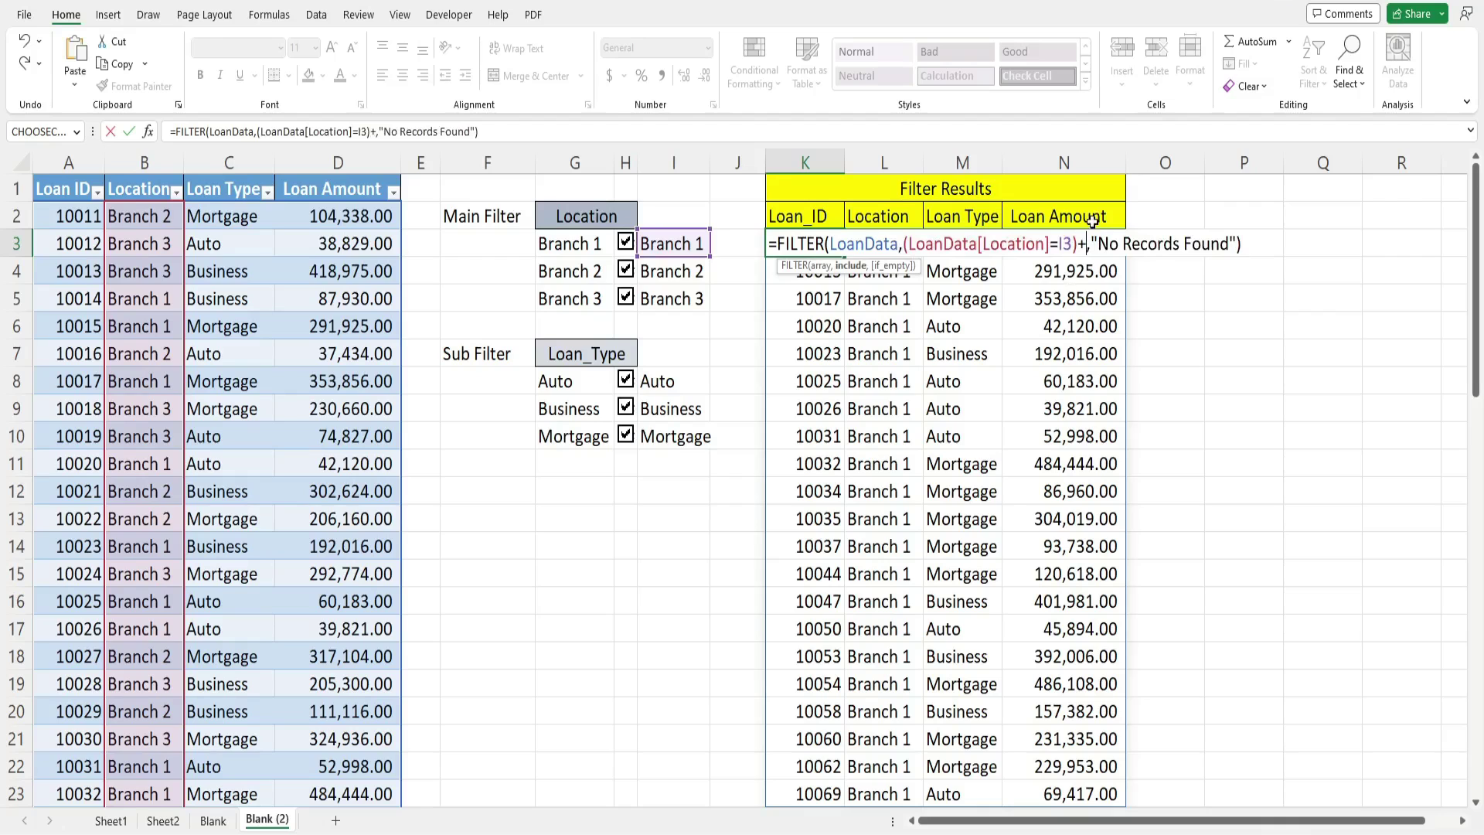
{"action": "key", "text": "ctrl+v"}
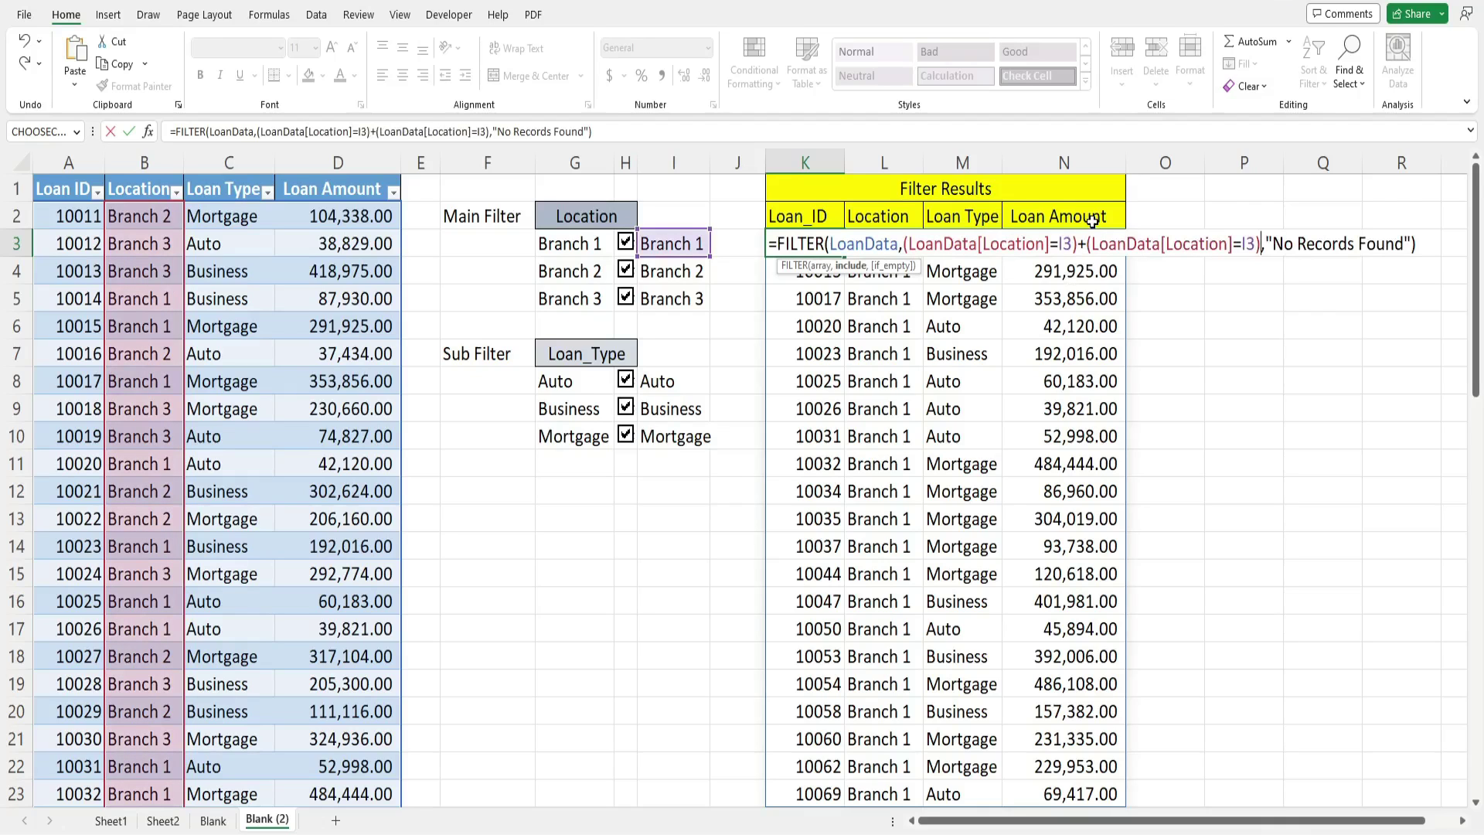
{"action": "left_click", "coordinate": [1256, 243]}
{"action": "key", "text": "BackSpace"}
{"action": "type", "text": "4"}
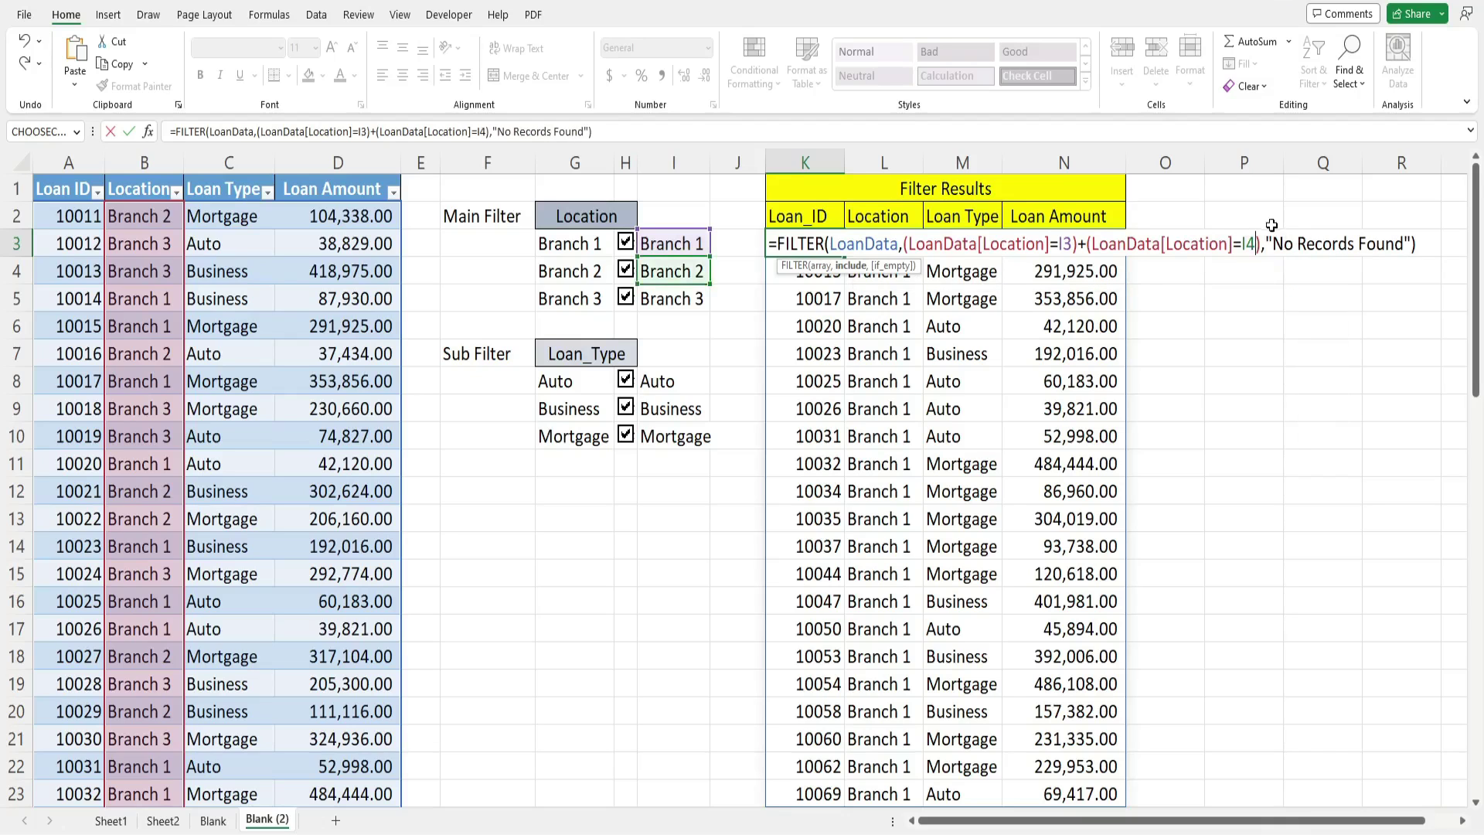
Add a third Location condition referencing I5 and commit the K3 formula.
{"action": "left_click", "coordinate": [1267, 241]}
{"action": "type", "text": "+"}
{"action": "key", "text": "ctrl+v"}
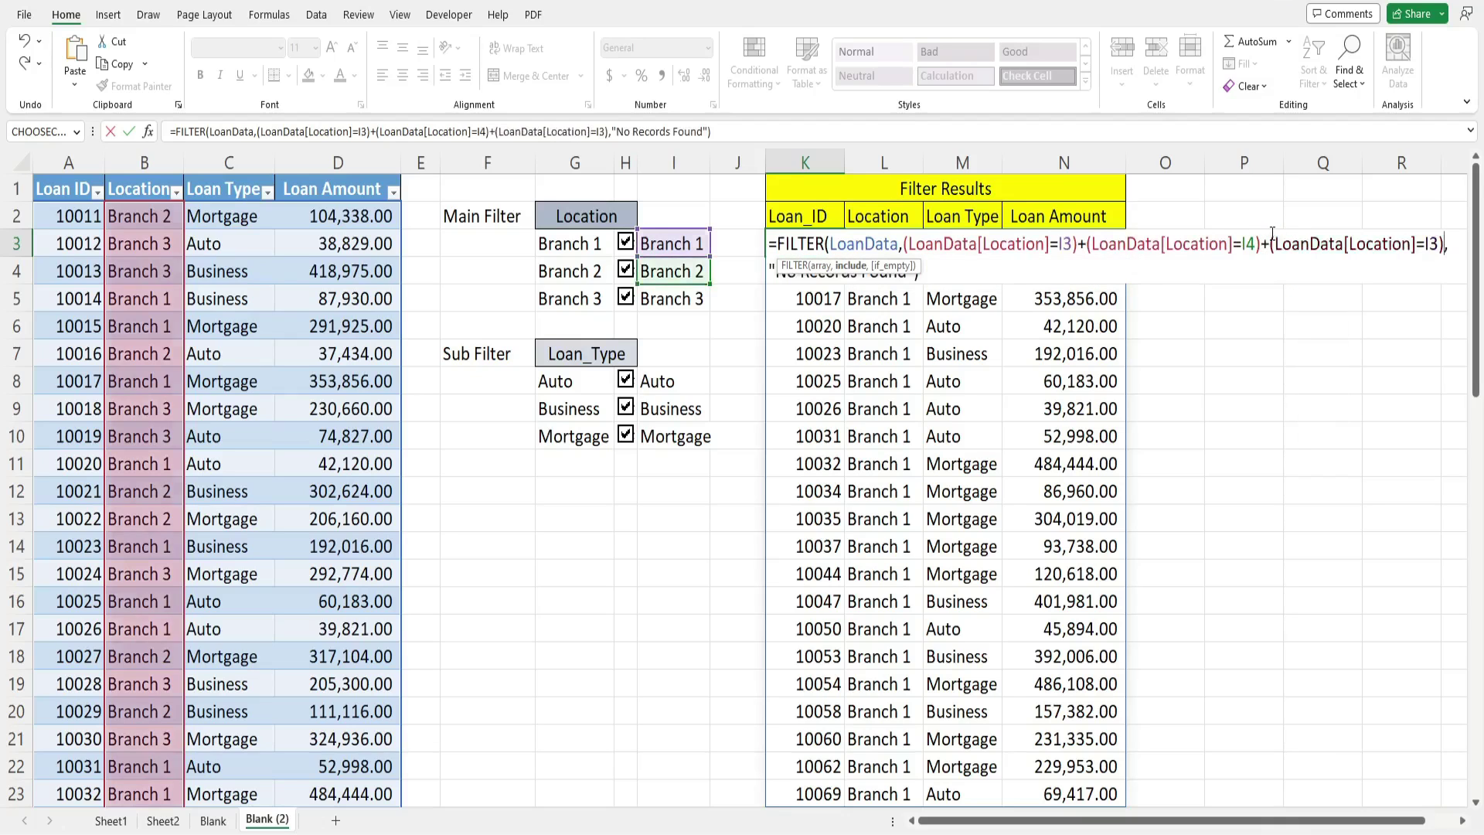
{"action": "left_click", "coordinate": [1437, 244]}
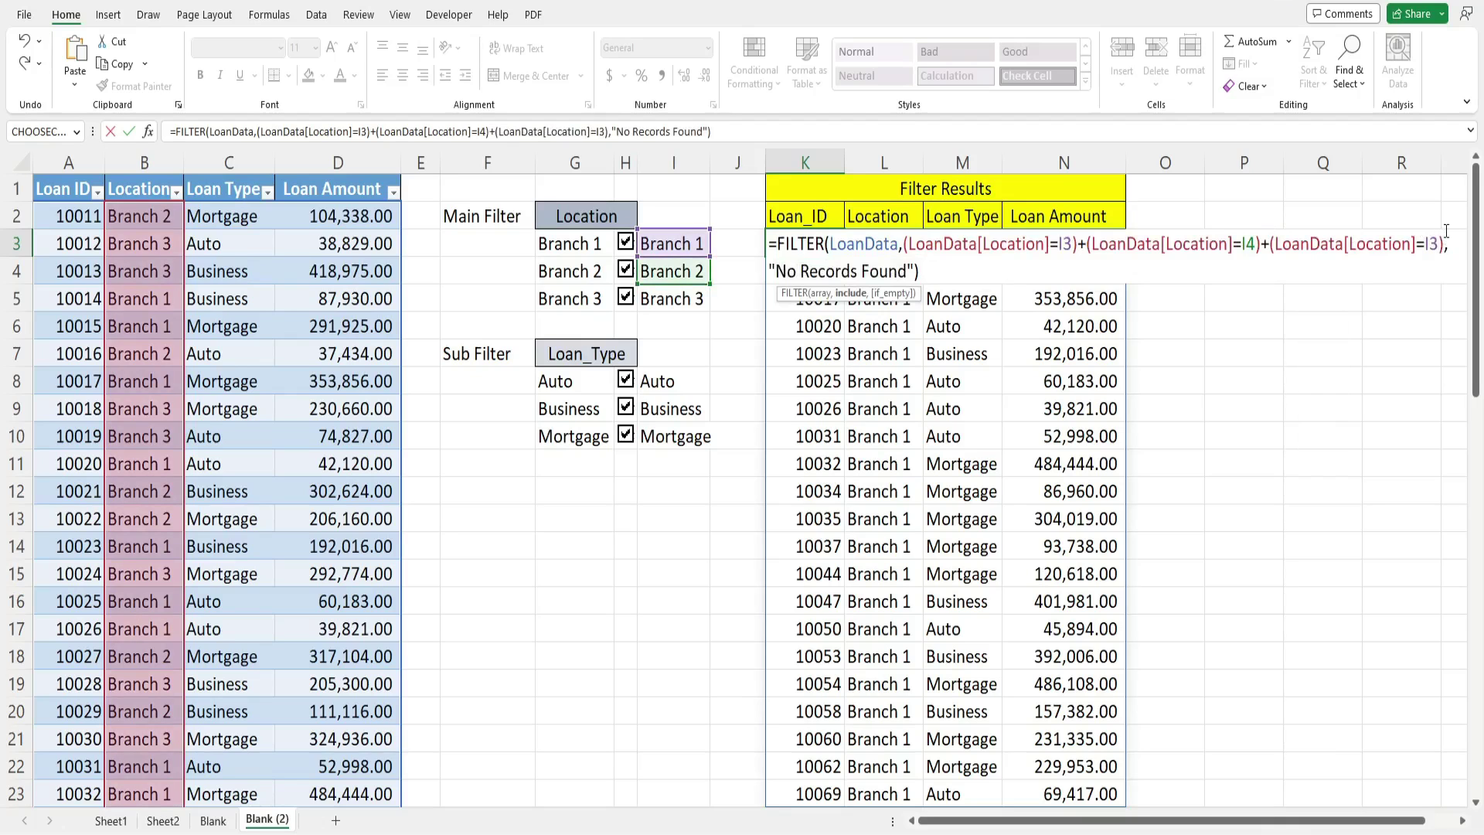
{"action": "key", "text": "BackSpace"}
{"action": "type", "text": "5"}
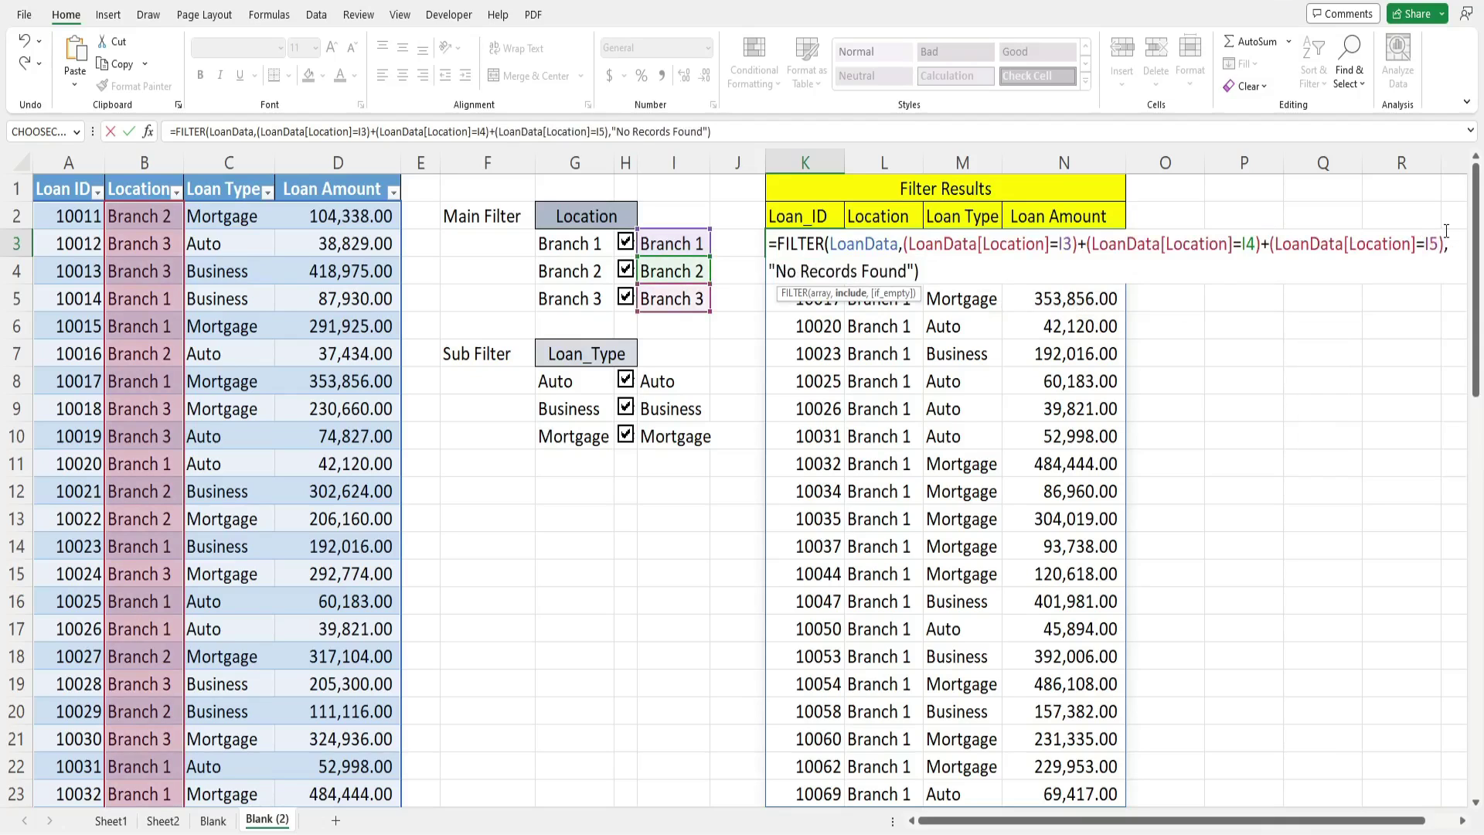
{"action": "key", "text": "Return"}
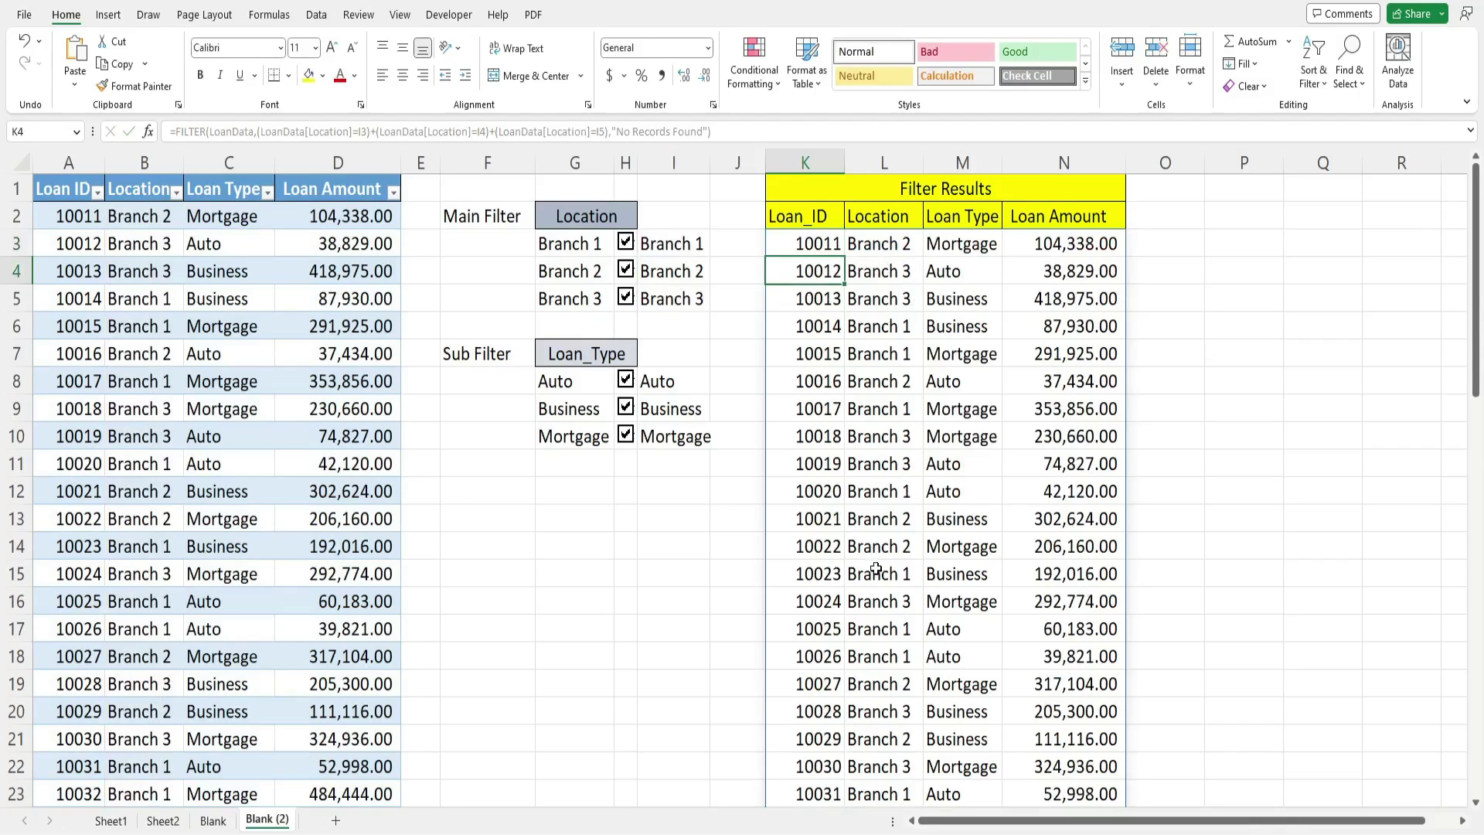
Untick Branch 1 and Branch 3, then select the three Location conditions in K3's formula.
{"action": "left_click", "coordinate": [625, 244]}
{"action": "left_click", "coordinate": [625, 297]}
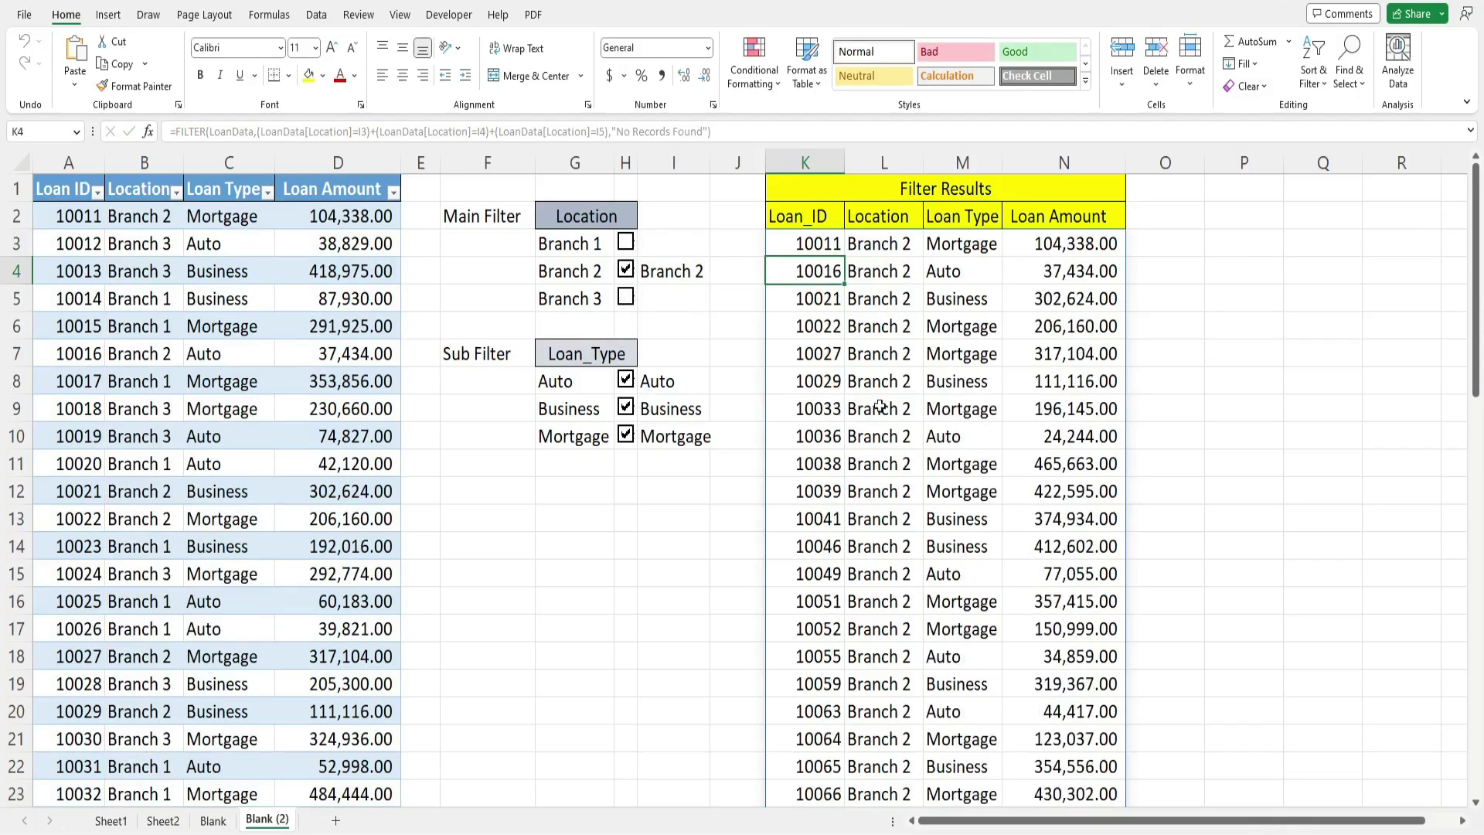
{"action": "left_click", "coordinate": [817, 246]}
{"action": "double_click", "coordinate": [817, 246]}
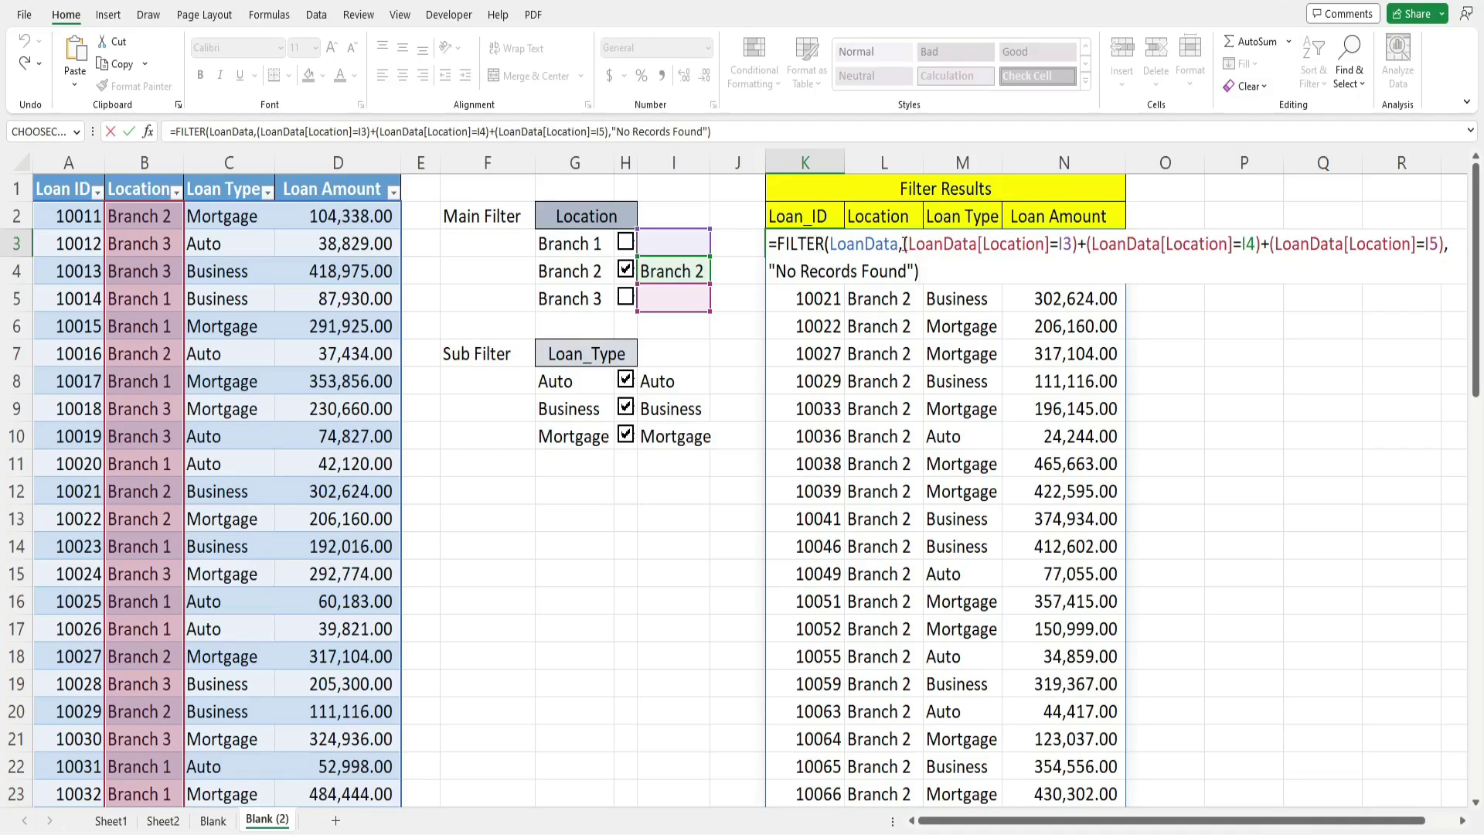
{"action": "left_click_drag", "start_coordinate": [903, 244], "coordinate": [1444, 244]}
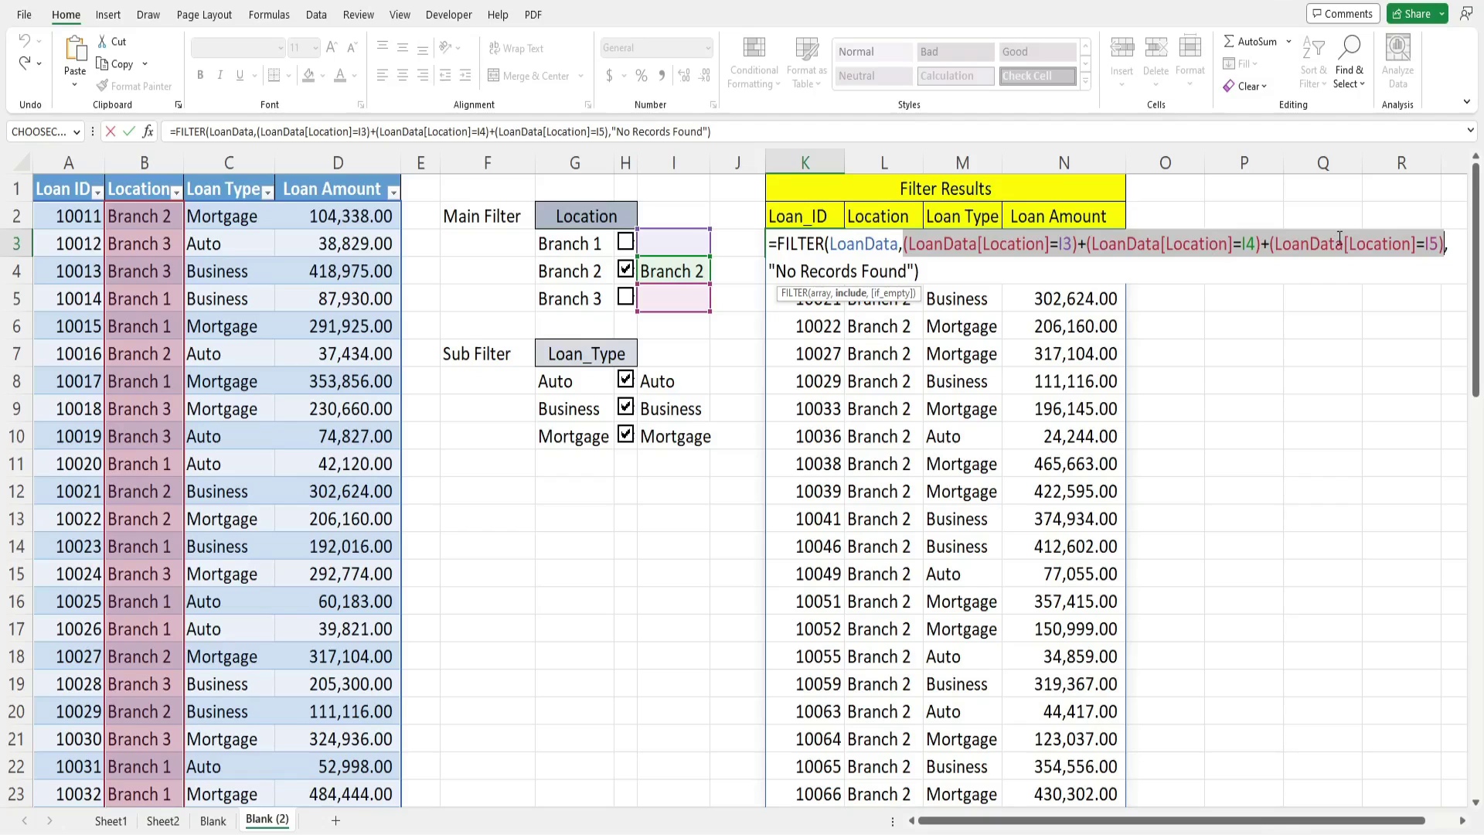
{"action": "key", "text": "F9"}
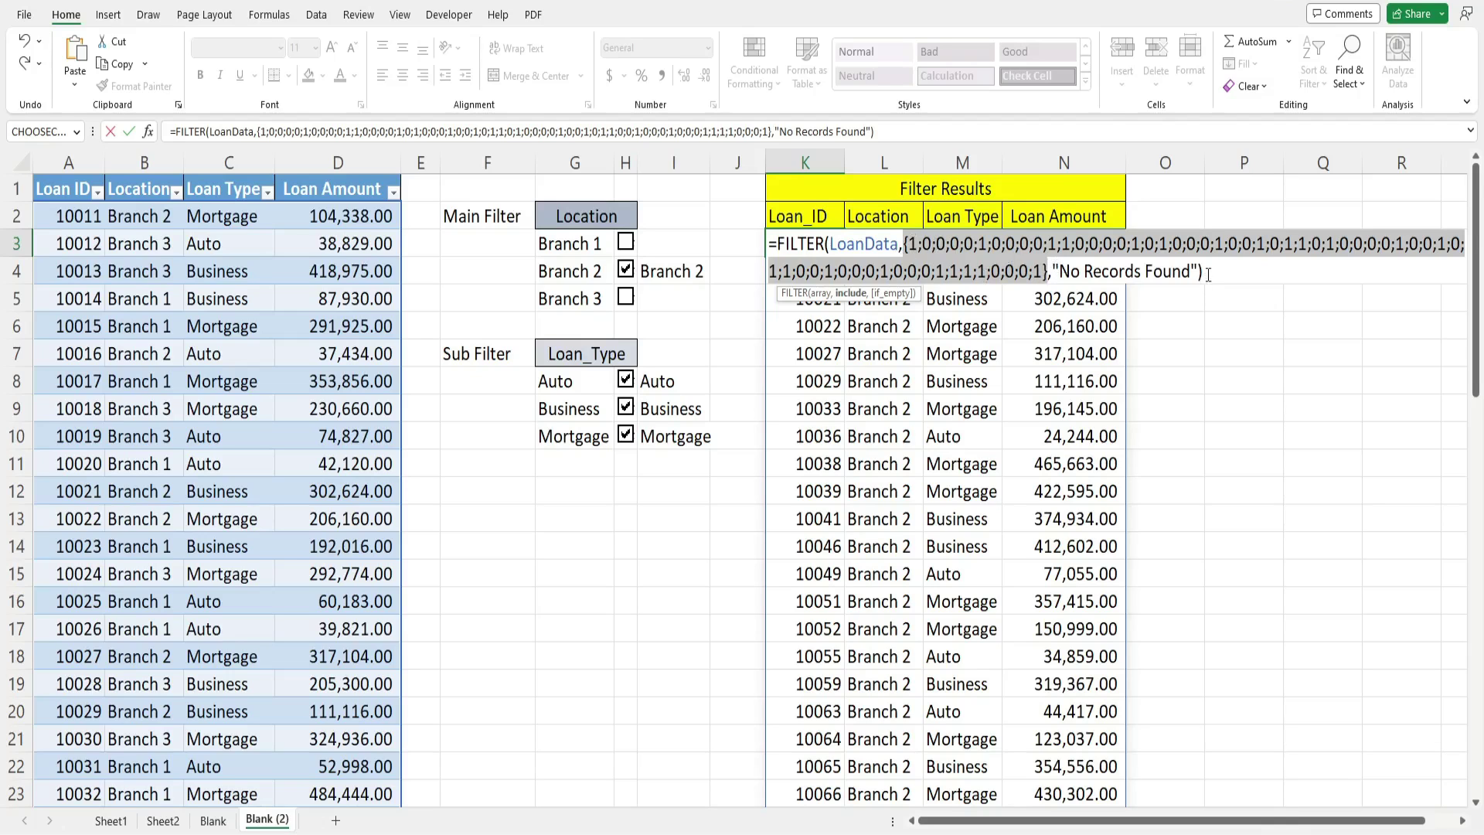
{"action": "key", "text": "Escape"}
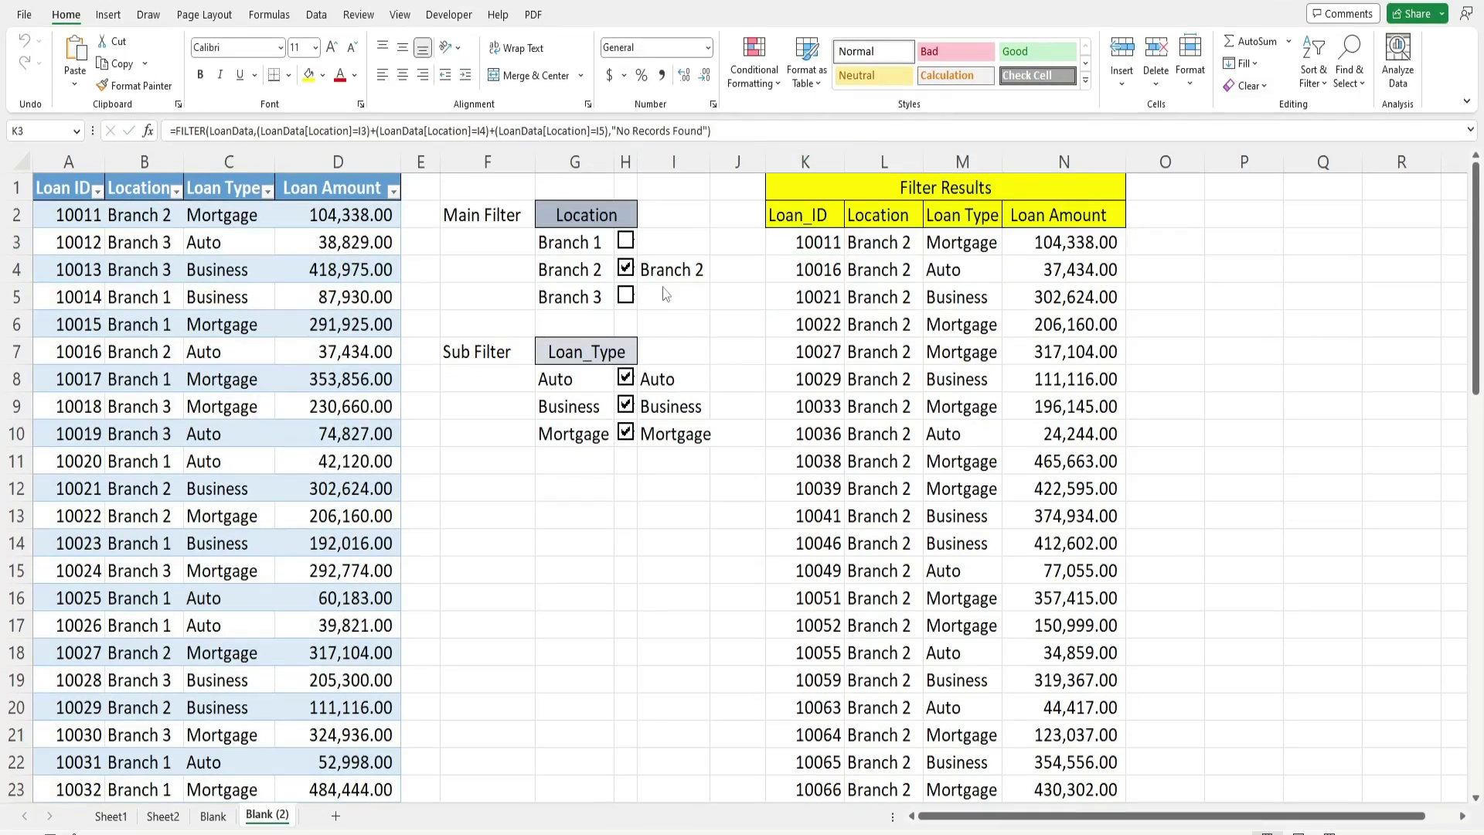
{"action": "left_click_drag", "start_coordinate": [669, 241], "coordinate": [661, 299]}
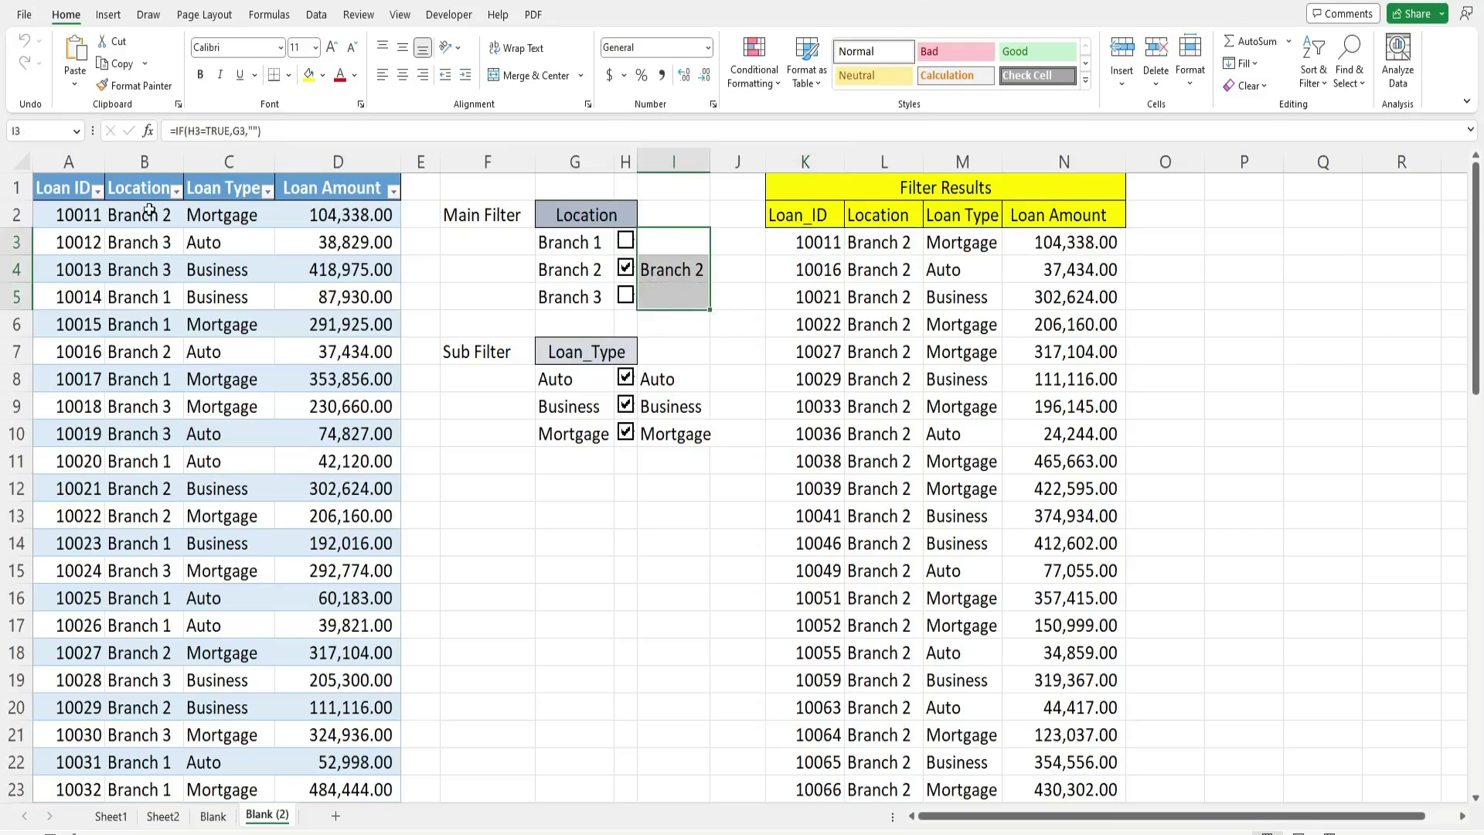
{"action": "left_click", "coordinate": [147, 158]}
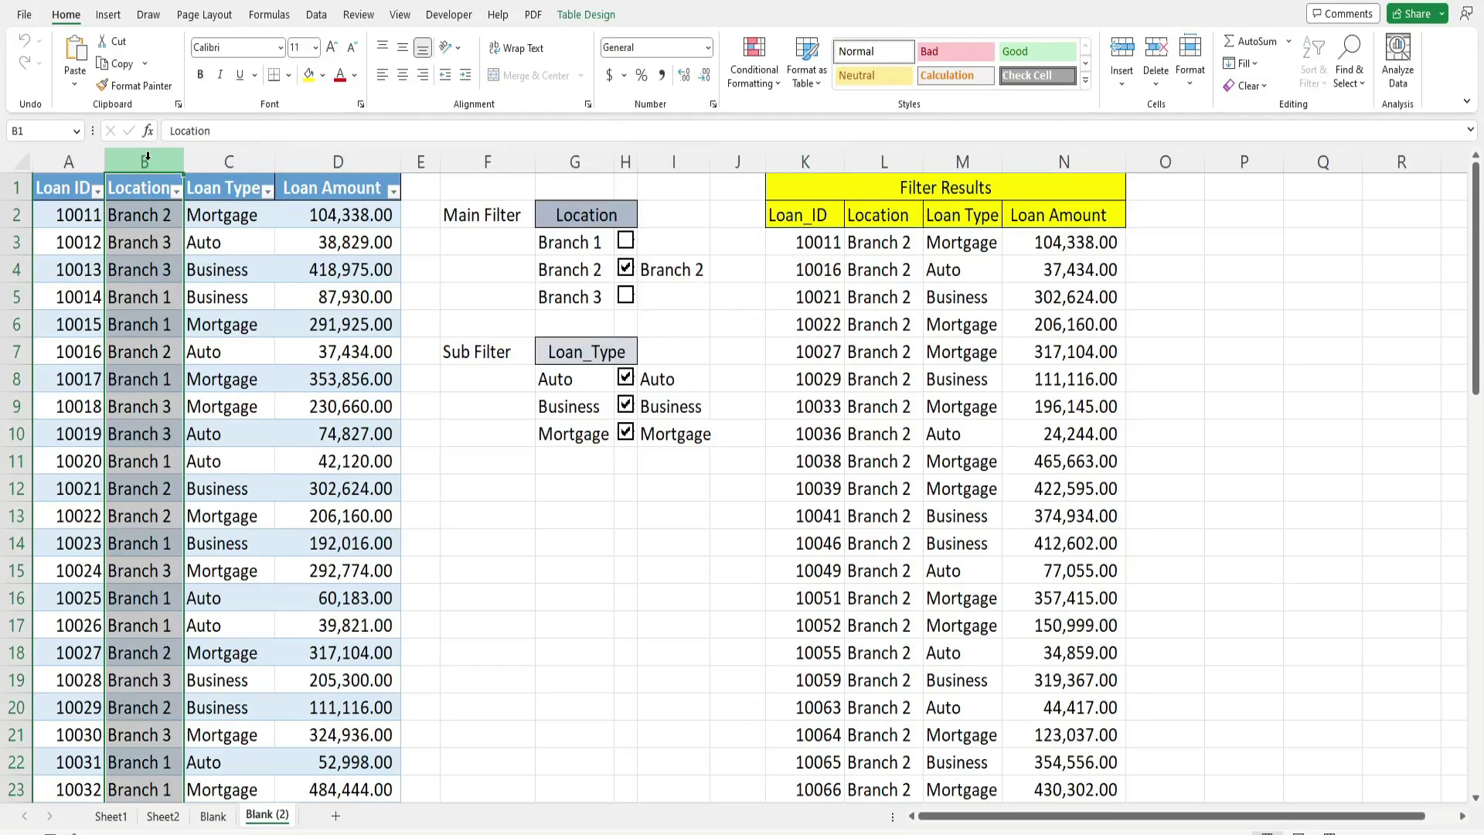
{"action": "left_click_drag", "start_coordinate": [686, 381], "coordinate": [680, 432]}
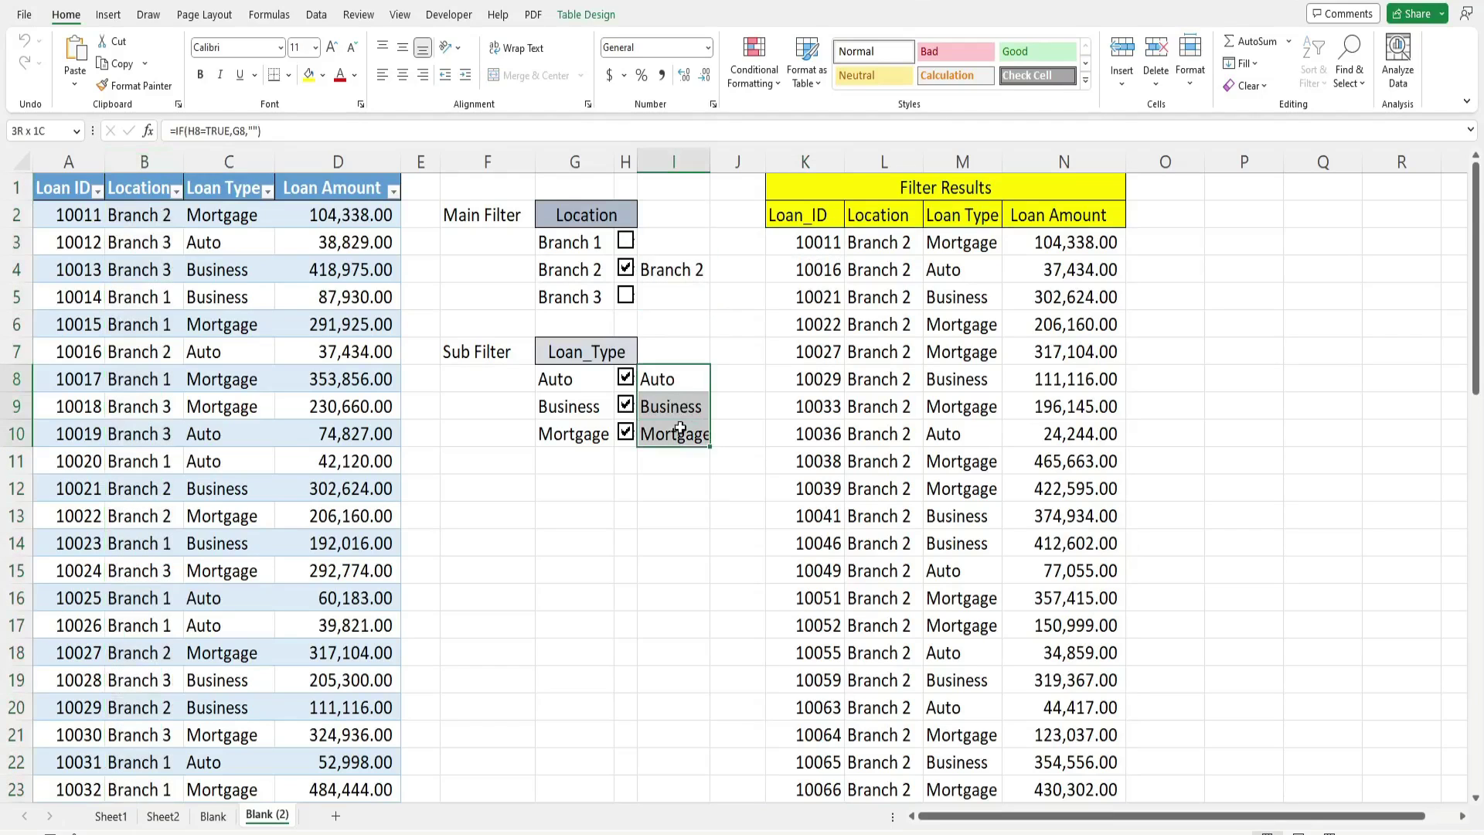
{"action": "left_click_drag", "start_coordinate": [684, 241], "coordinate": [680, 298]}
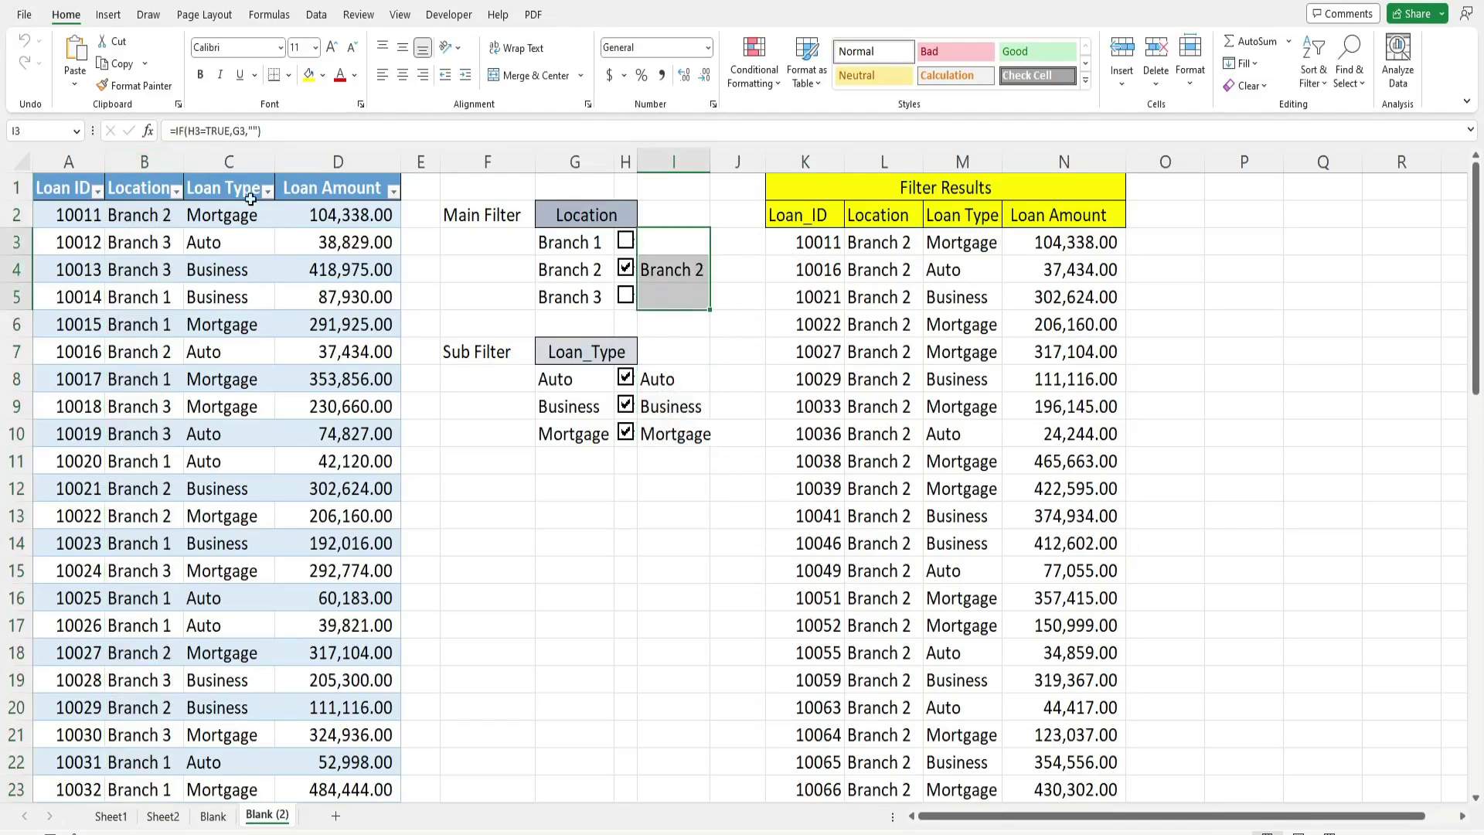
{"action": "left_click_drag", "start_coordinate": [684, 384], "coordinate": [680, 433]}
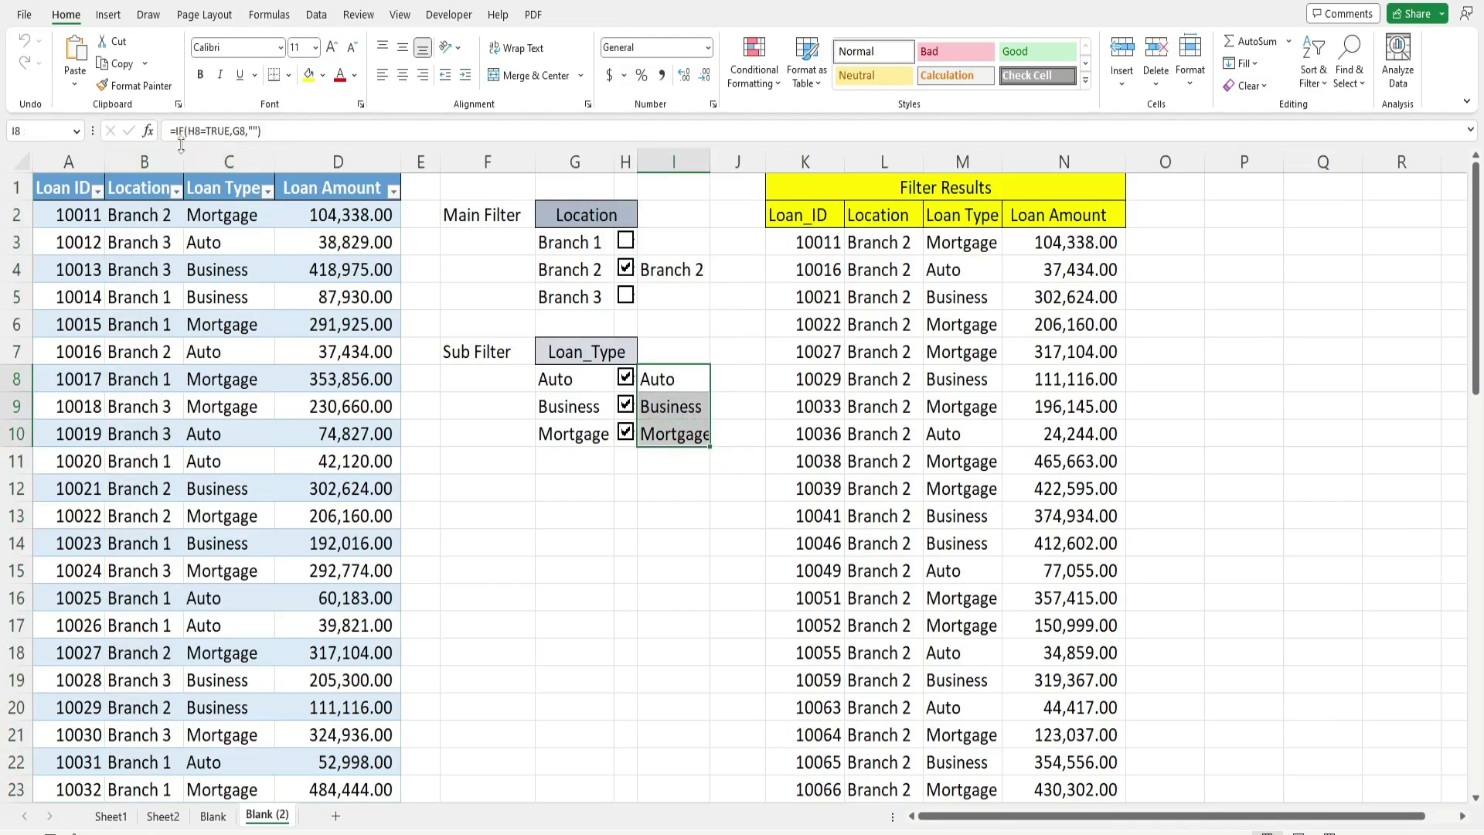
{"action": "left_click", "coordinate": [222, 162]}
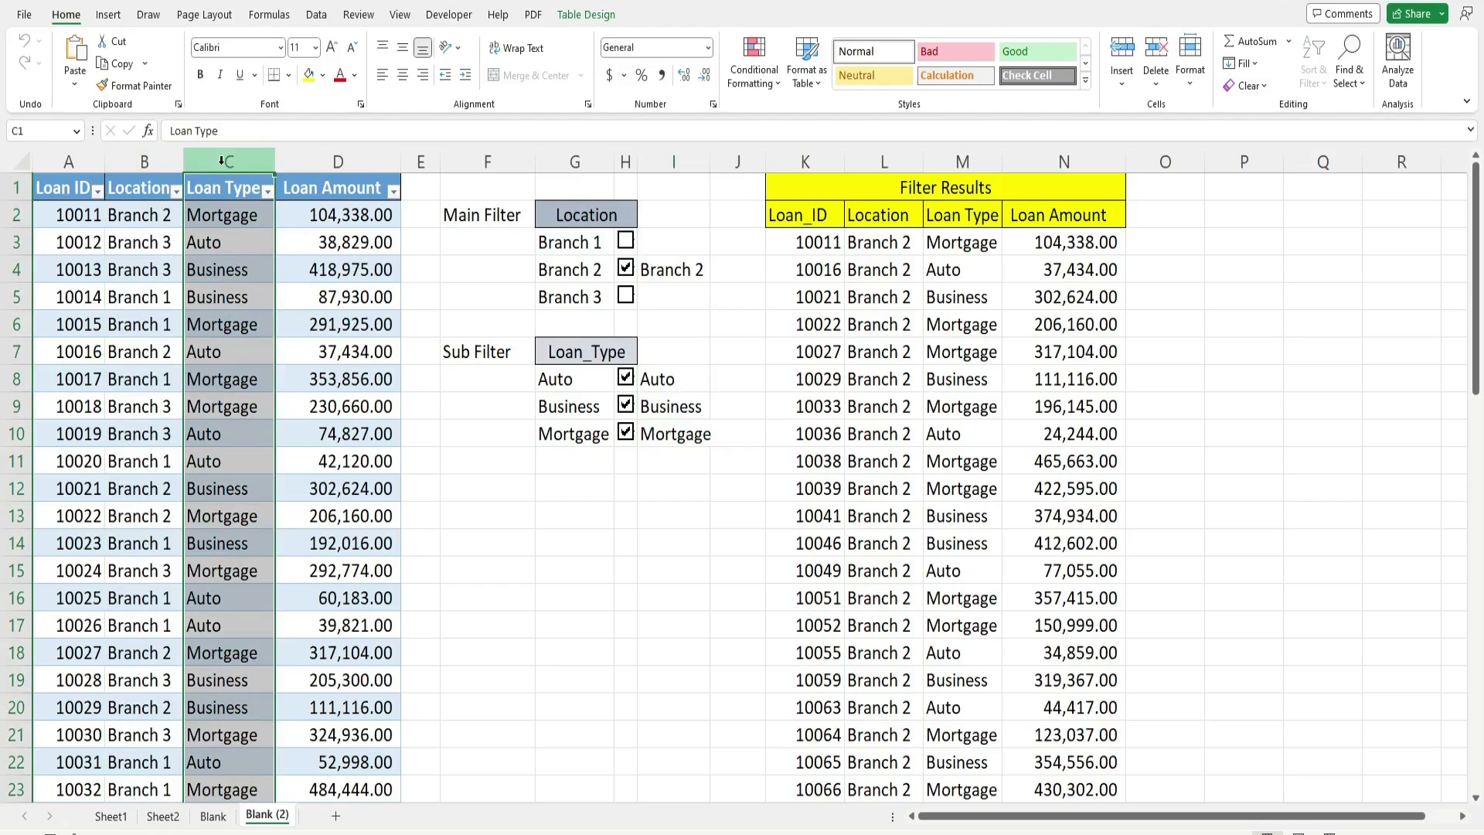
{"action": "left_click_drag", "start_coordinate": [690, 377], "coordinate": [675, 432]}
{"action": "left_click", "coordinate": [232, 158]}
{"action": "left_click_drag", "start_coordinate": [690, 244], "coordinate": [688, 298]}
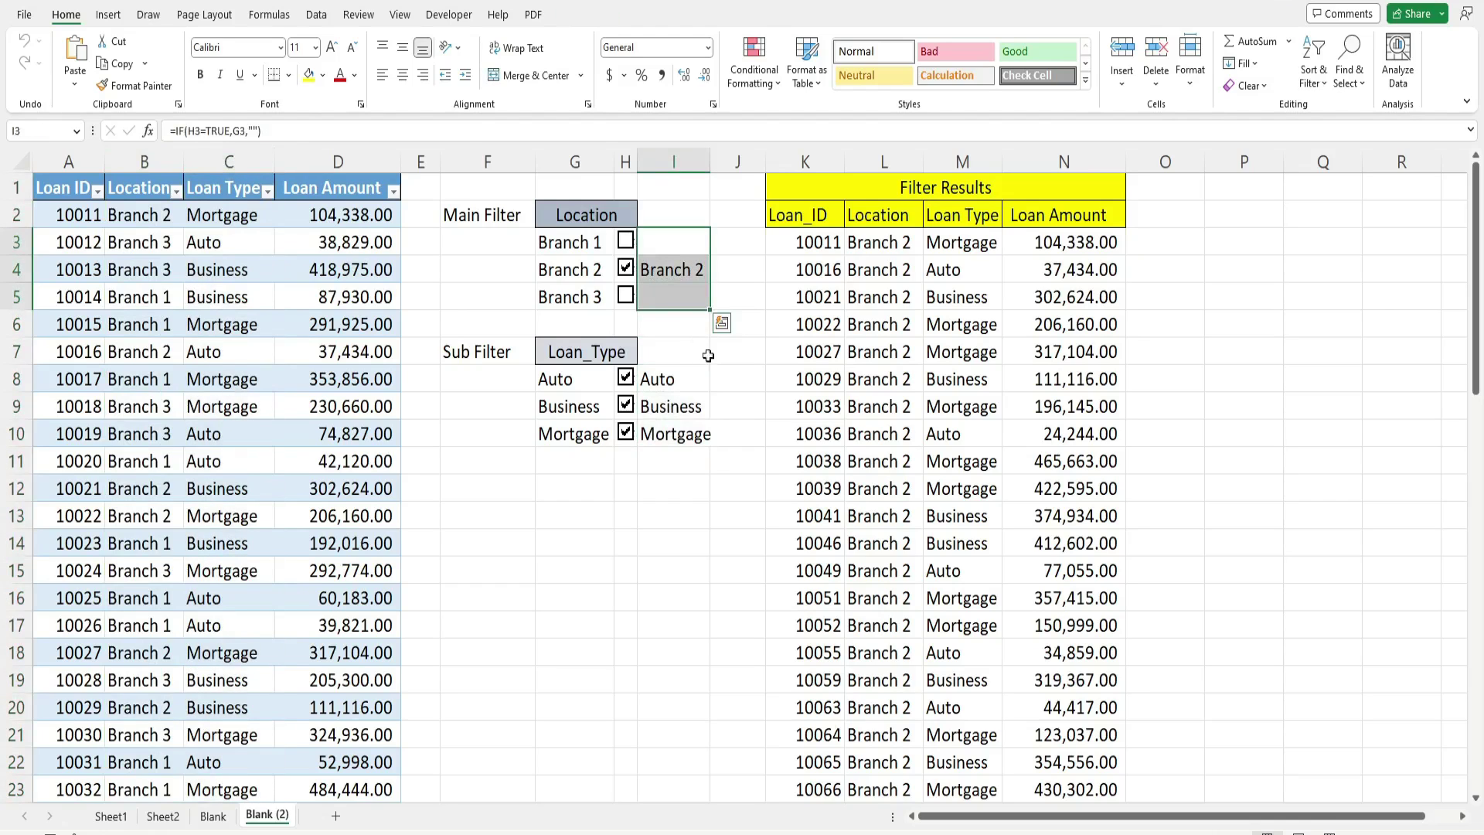
{"action": "left_click", "coordinate": [814, 245]}
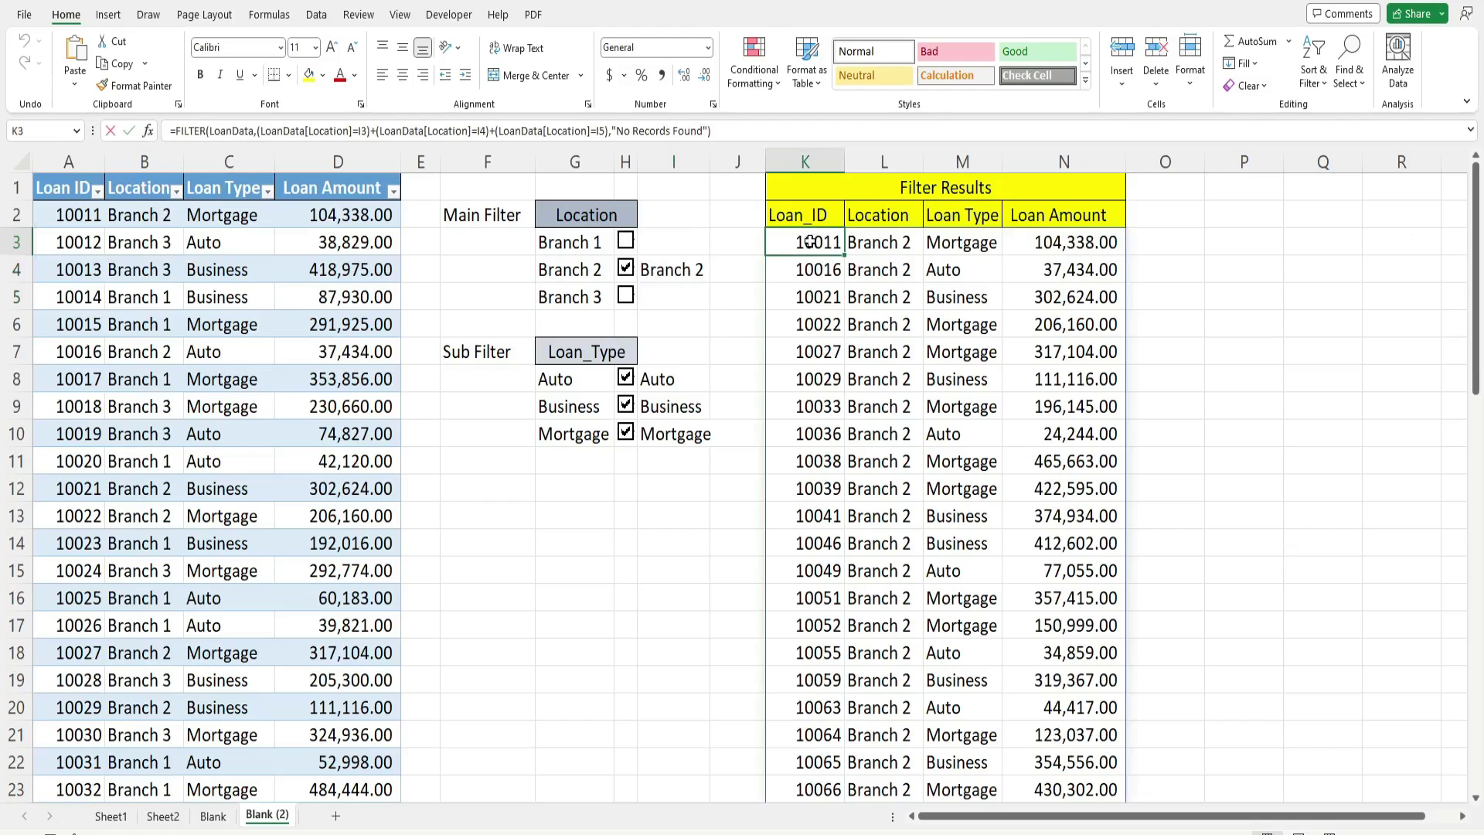
Group K3's Location conditions in parentheses and multiply them by a new parenthesized term.
{"action": "key", "text": "F2"}
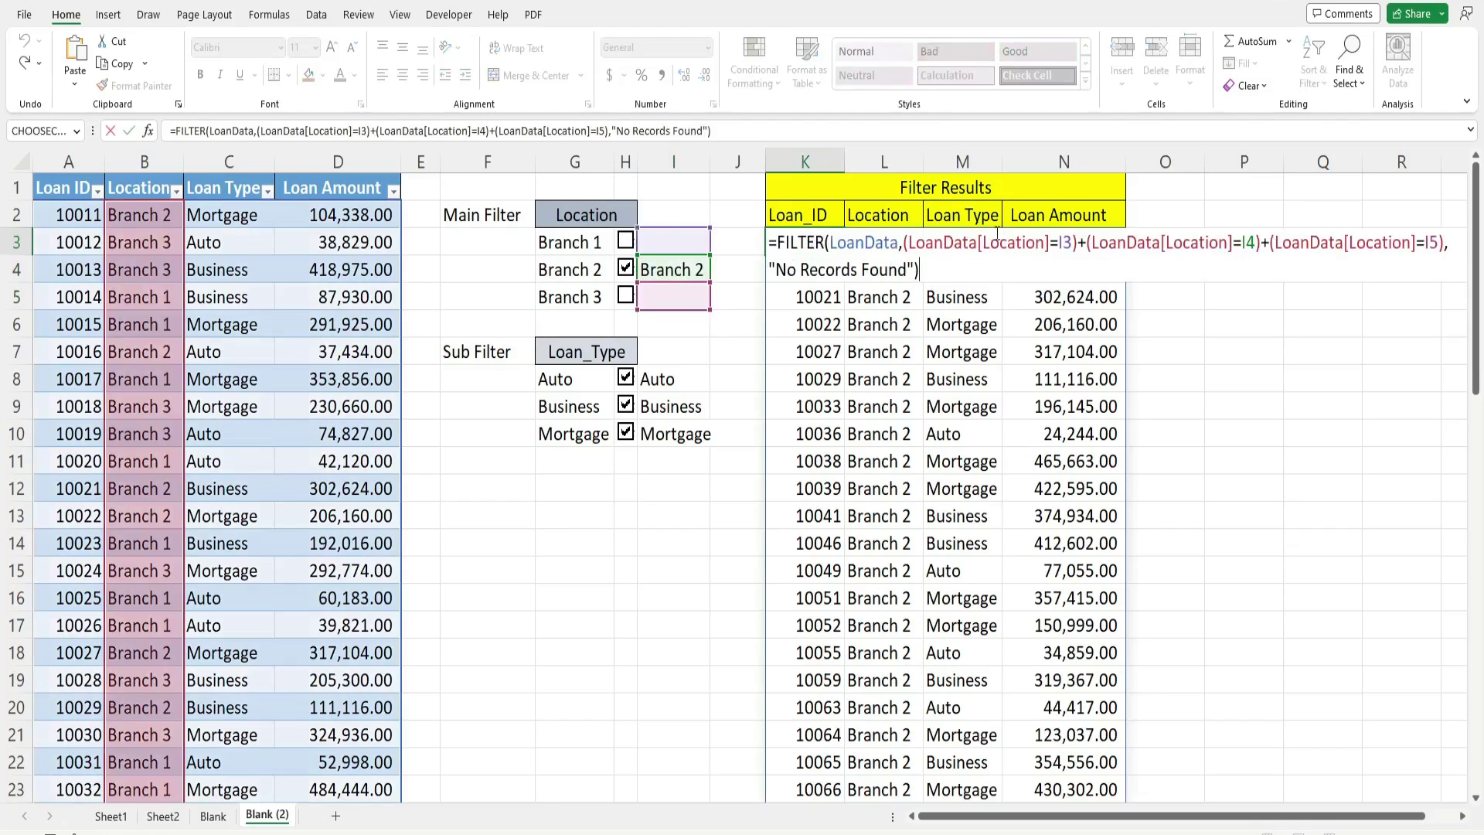
{"action": "left_click", "coordinate": [903, 242]}
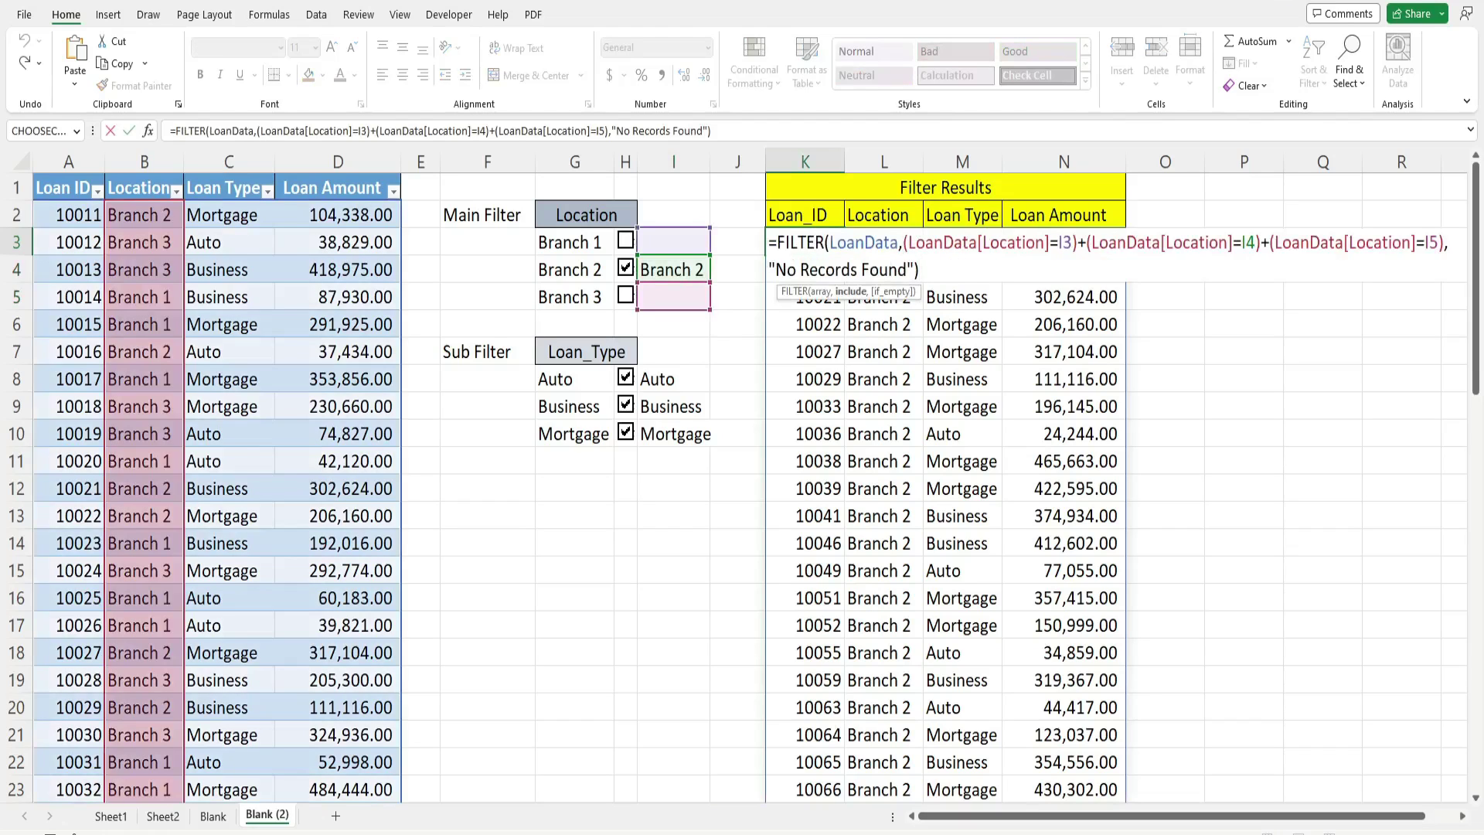
{"action": "type", "text": "("}
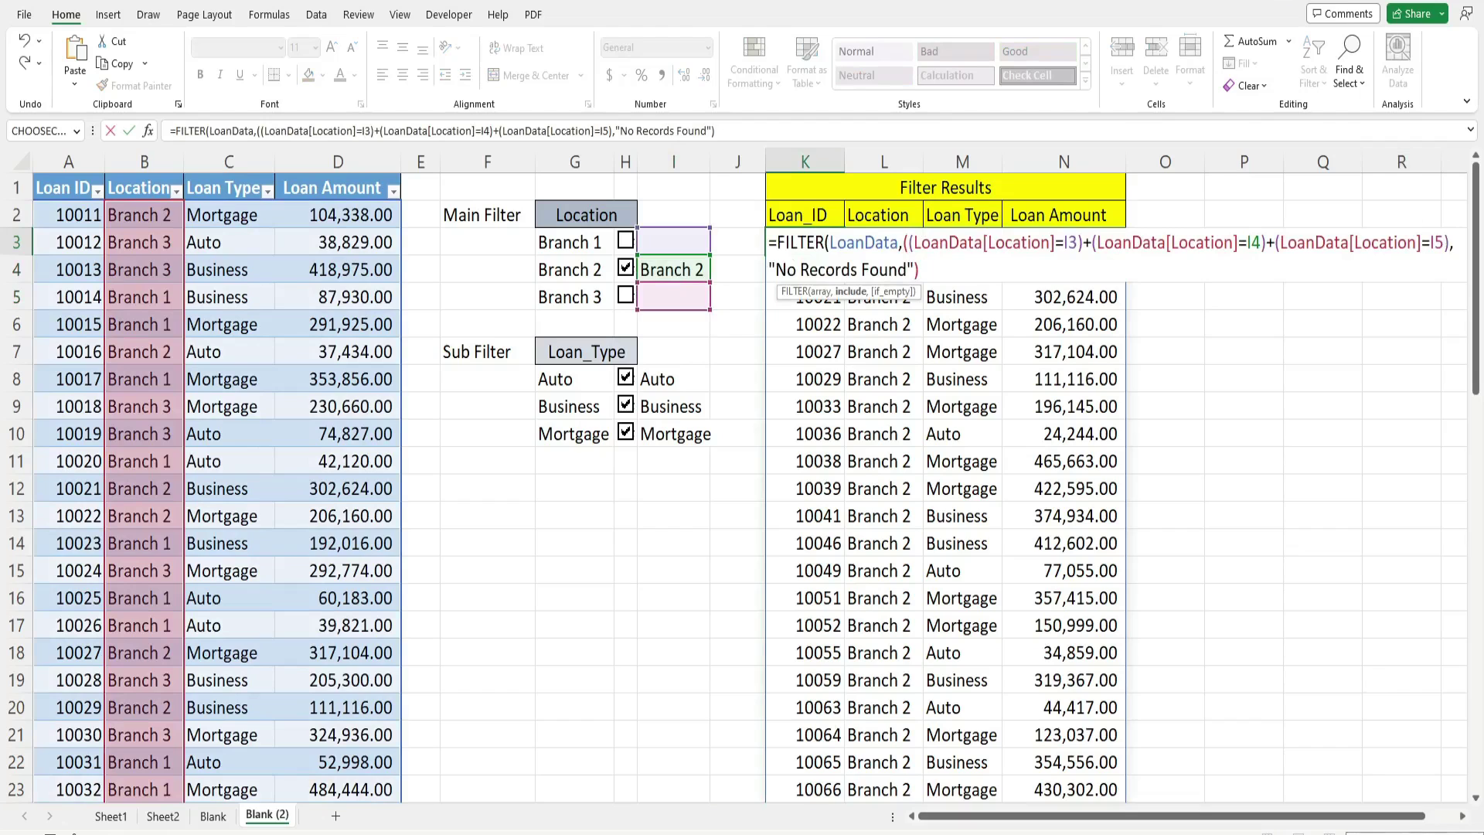
{"action": "type", "text": ")"}
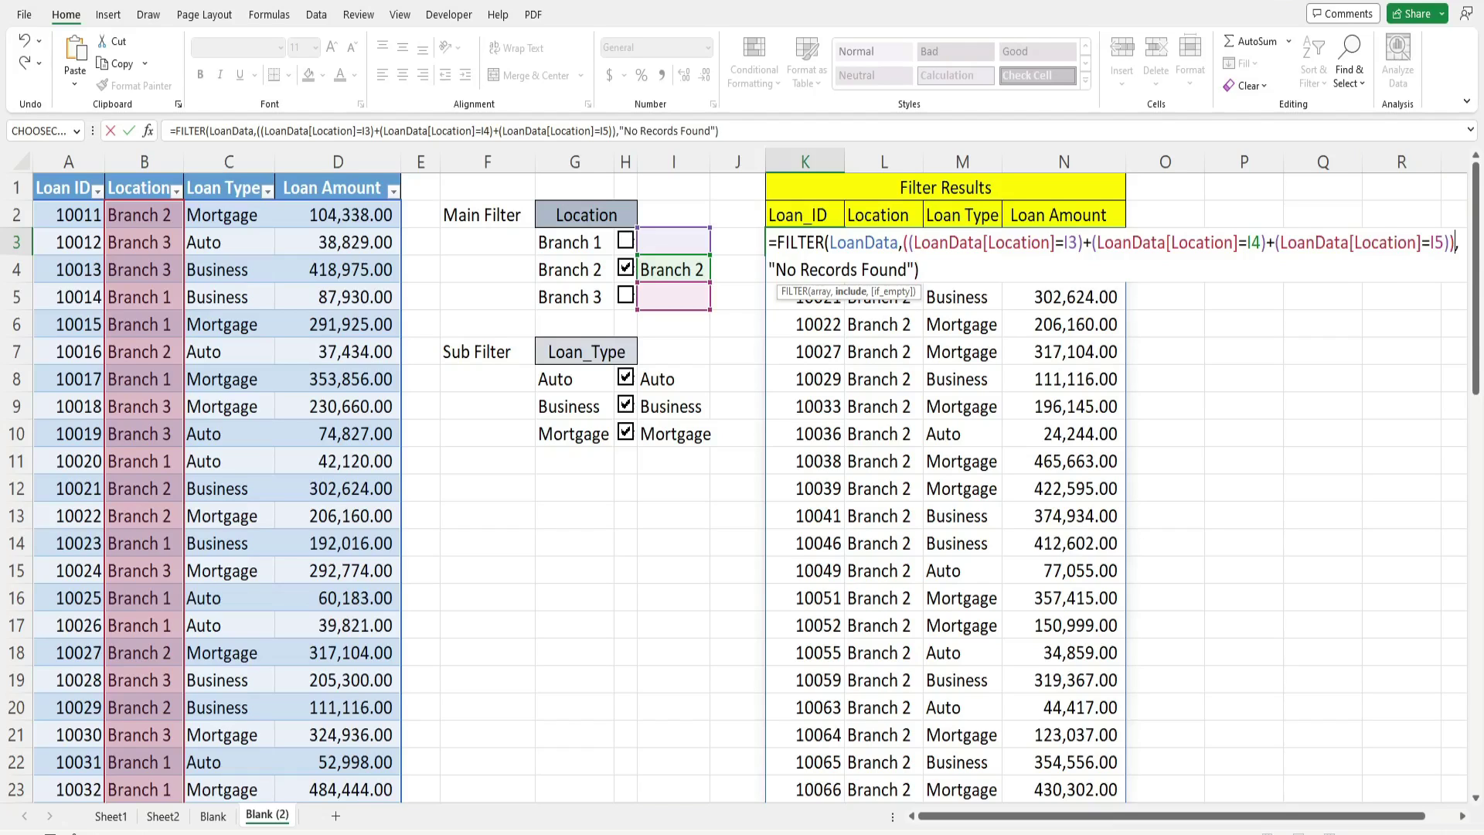
{"action": "type", "text": "*"}
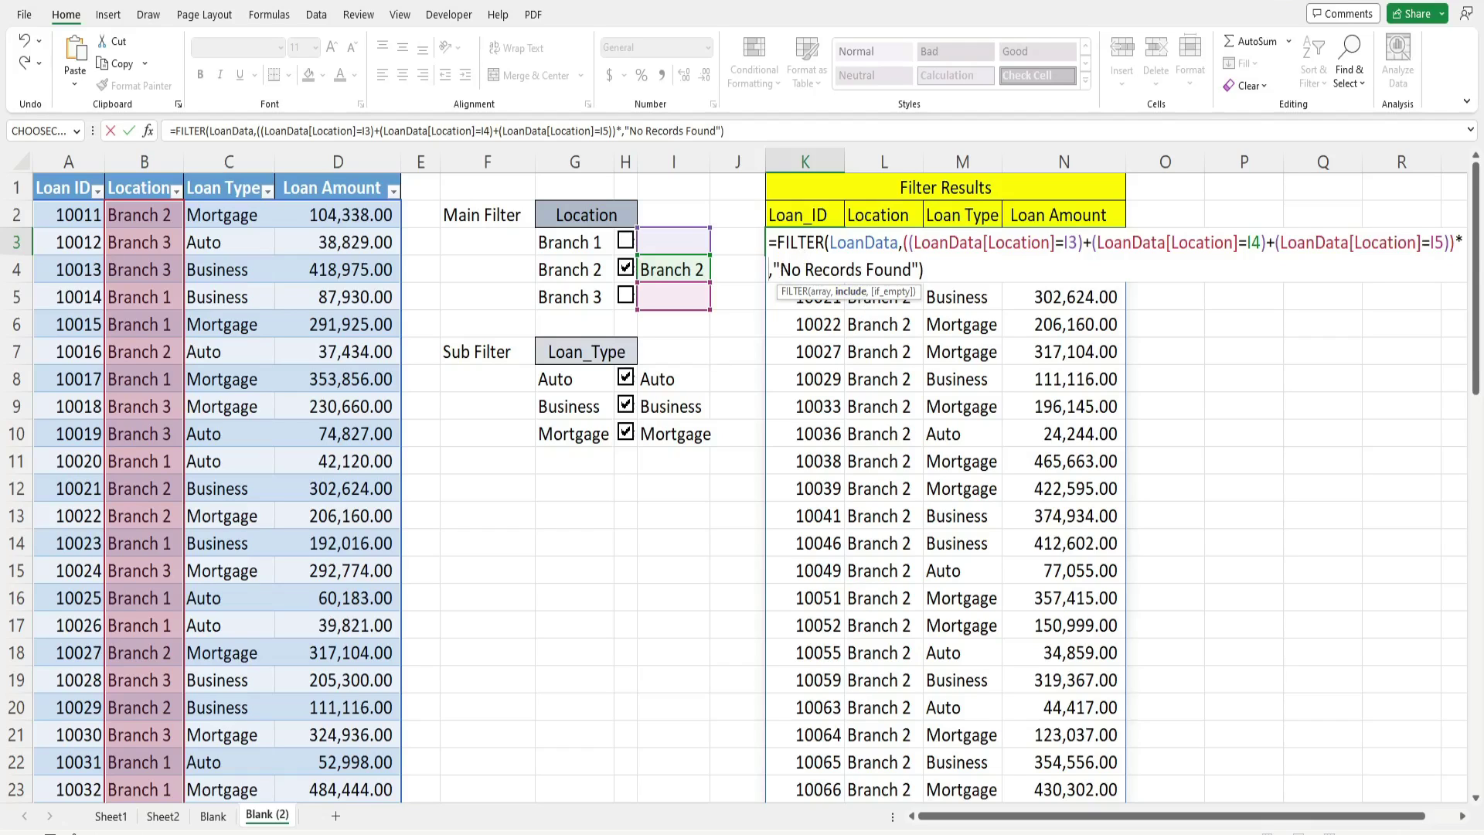
{"action": "type", "text": "()"}
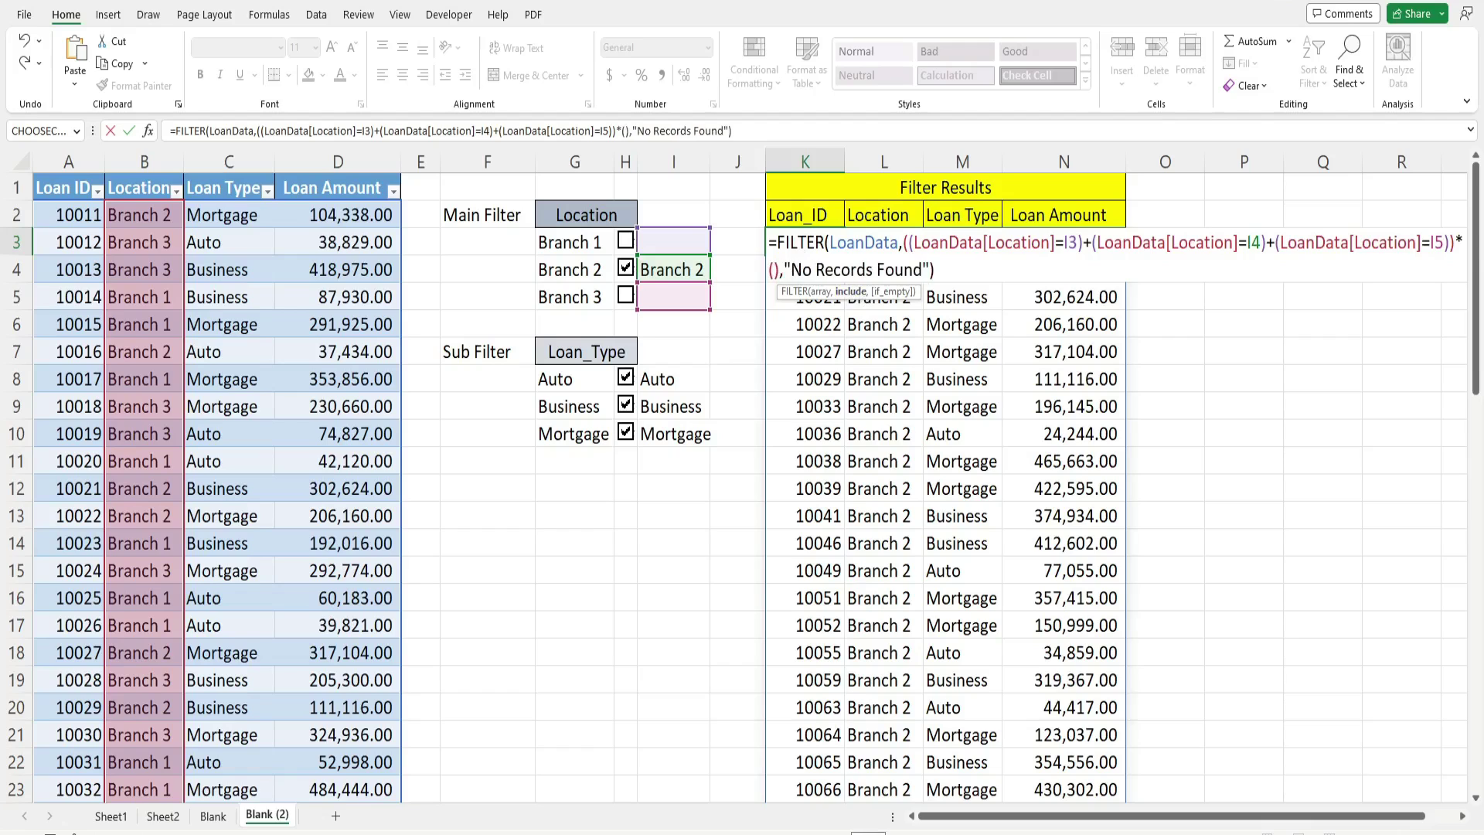
Inside the new term, build the test (LoanData[Loan Type])=I8 and select it for copying.
{"action": "left_click", "coordinate": [772, 269]}
{"action": "type", "text": "()"}
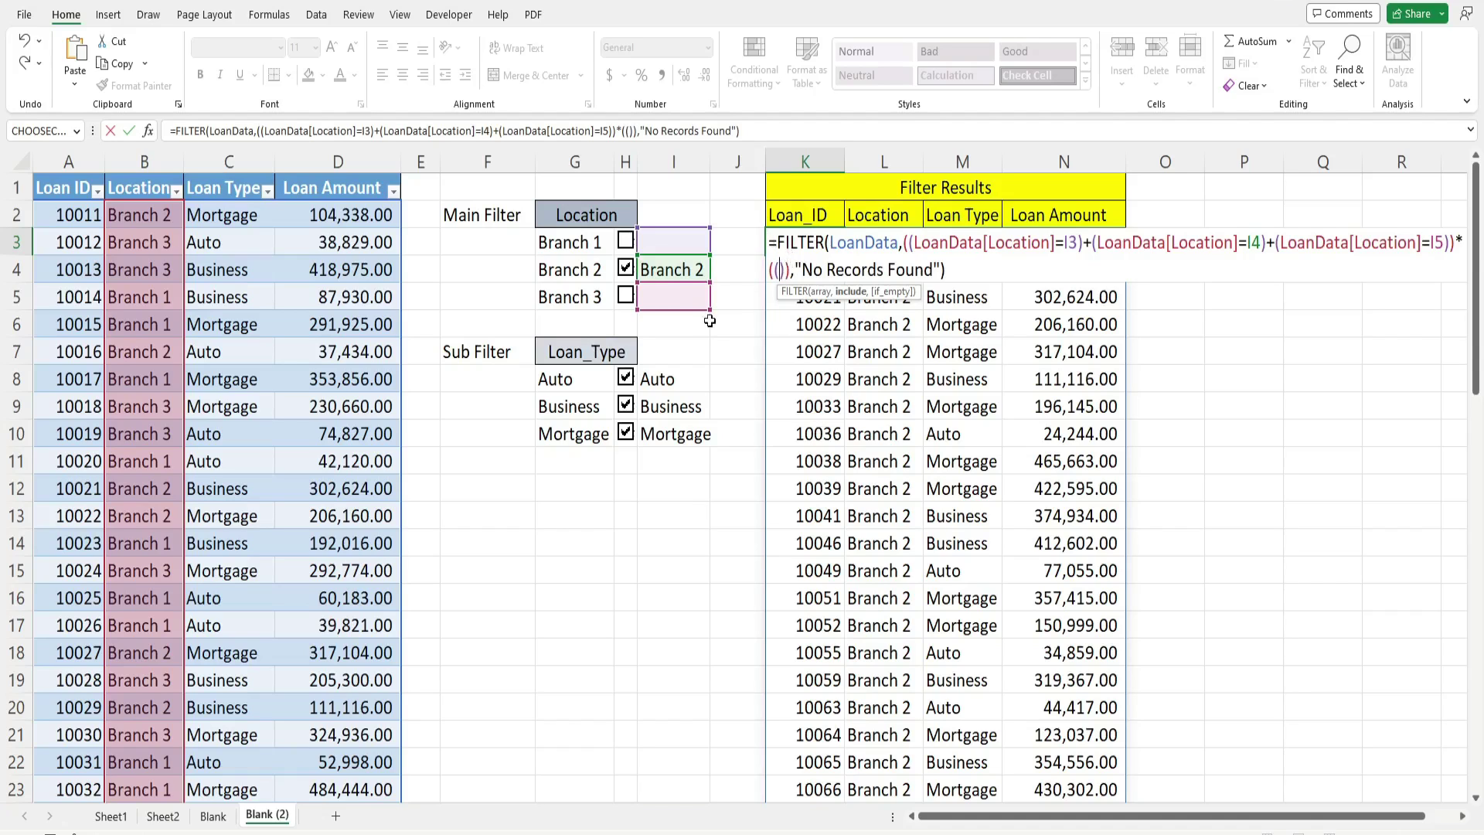
{"action": "type", "text": "LoanData"}
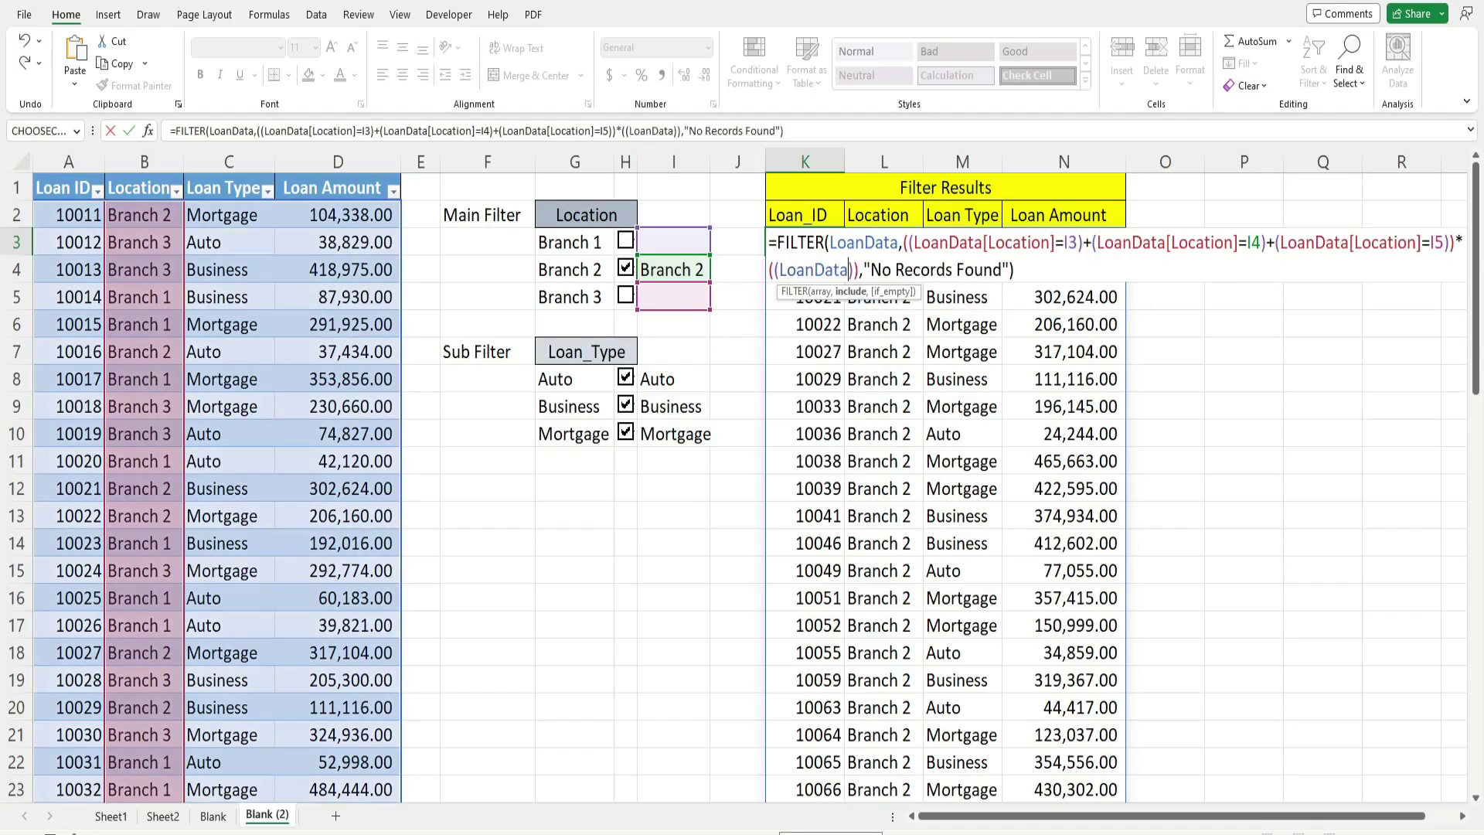
{"action": "type", "text": "["}
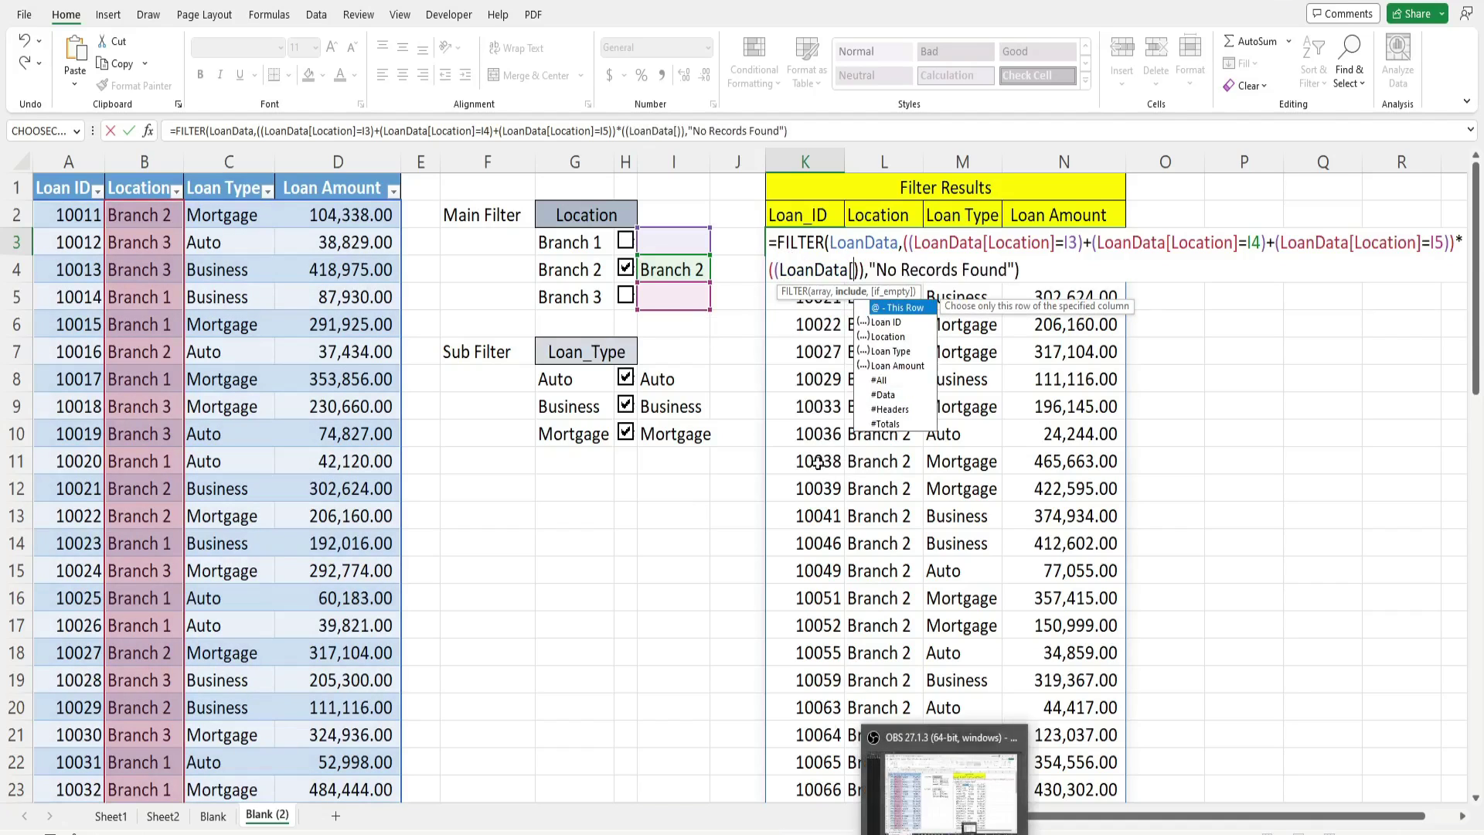
{"action": "left_click", "coordinate": [885, 351]}
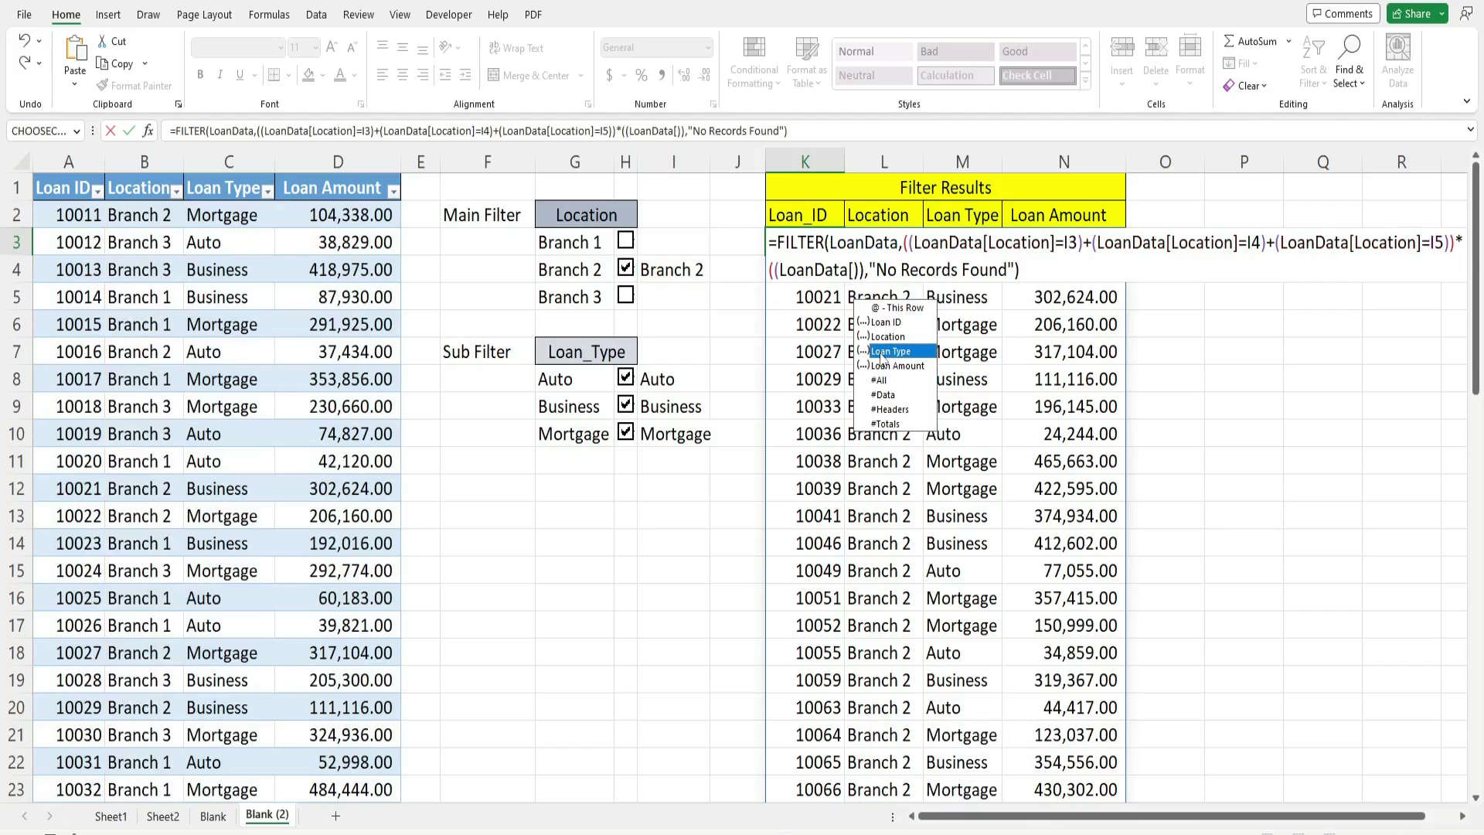
{"action": "double_click", "coordinate": [885, 351]}
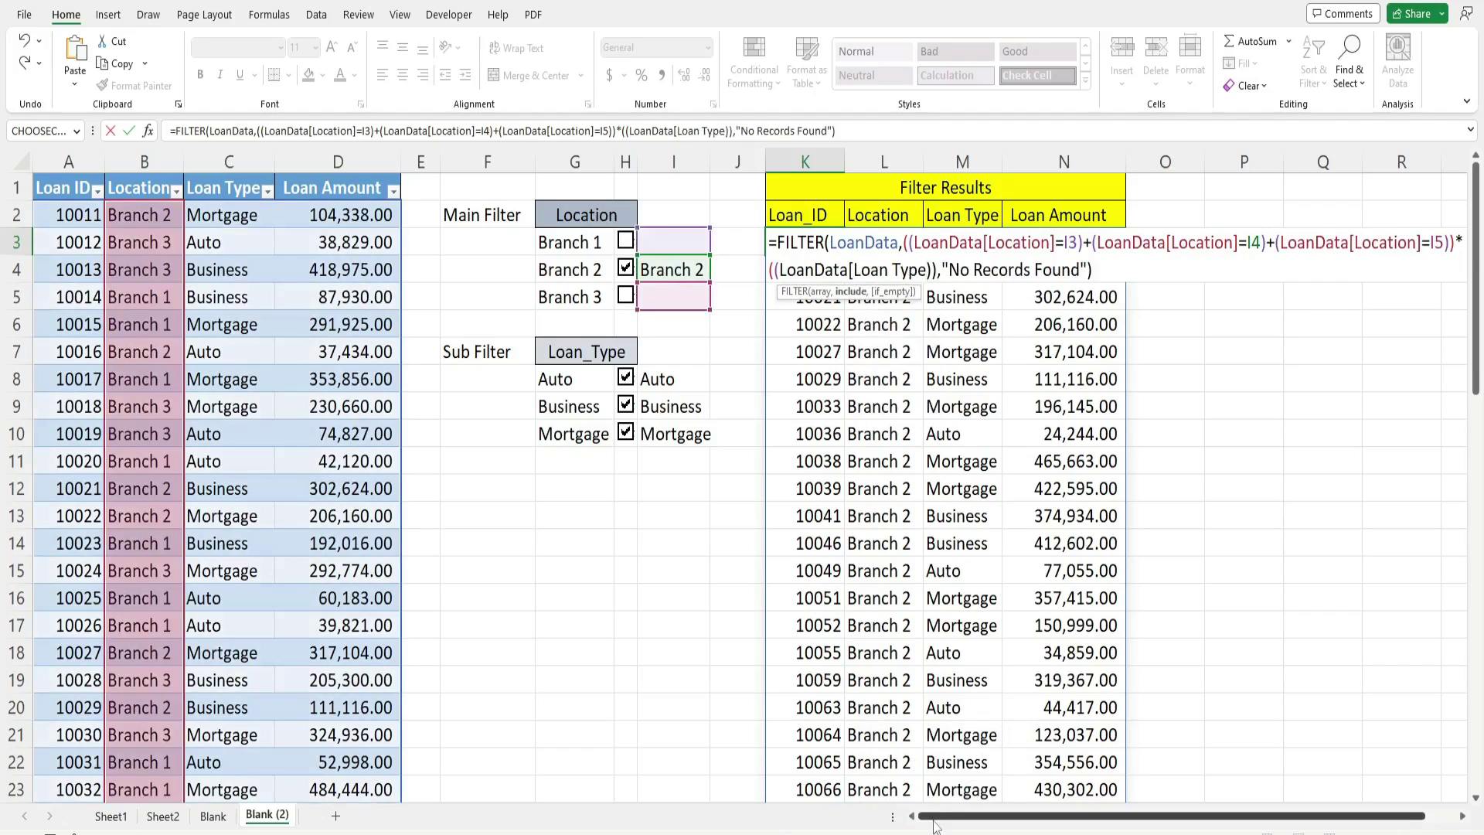
{"action": "type", "text": ")"}
{"action": "type", "text": "="}
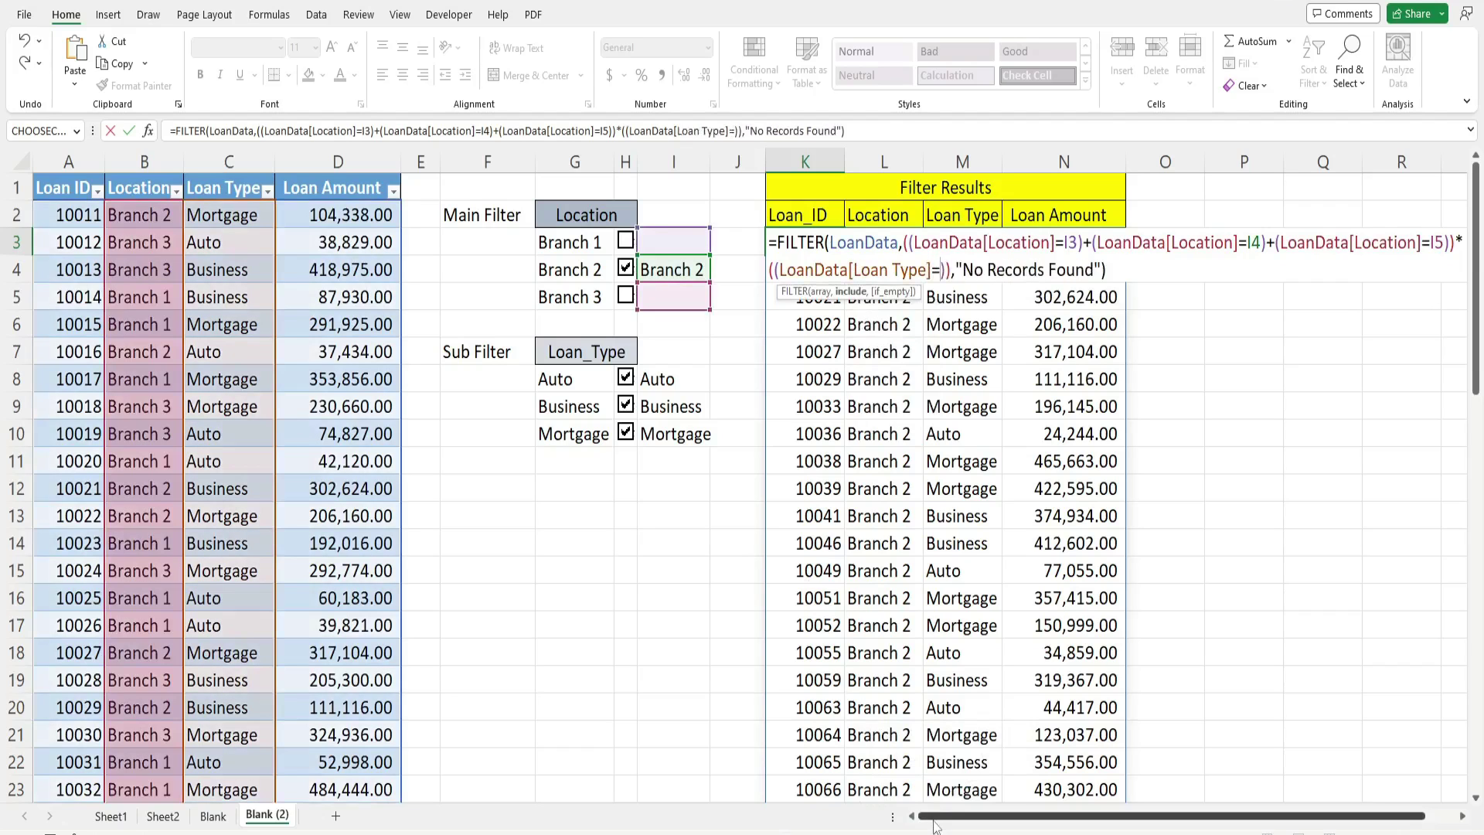
{"action": "left_click", "coordinate": [669, 373]}
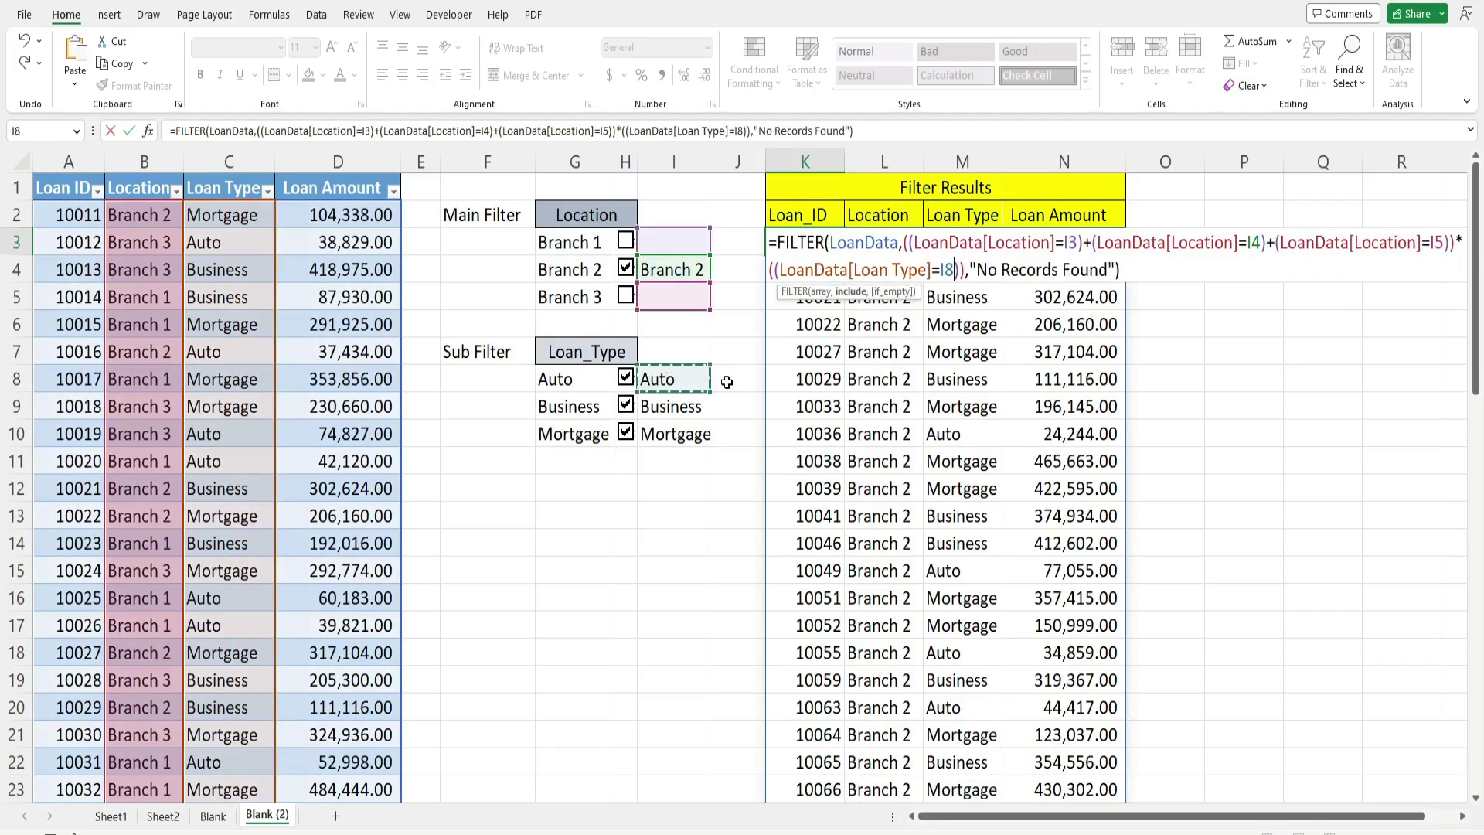
{"action": "left_click_drag", "start_coordinate": [958, 269], "coordinate": [774, 270]}
{"action": "key", "text": "ctrl+c"}
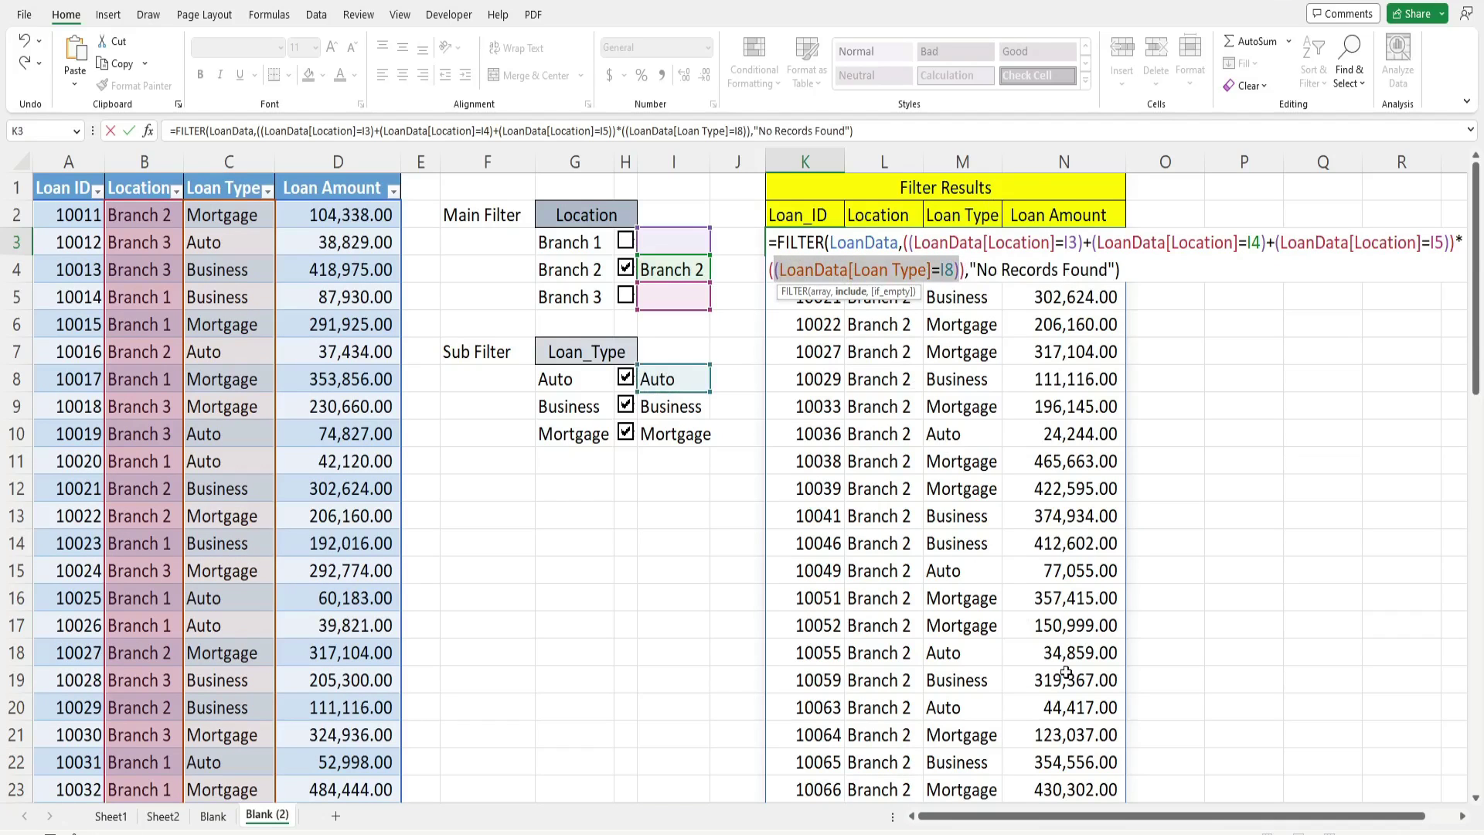
{"action": "left_click", "coordinate": [962, 269]}
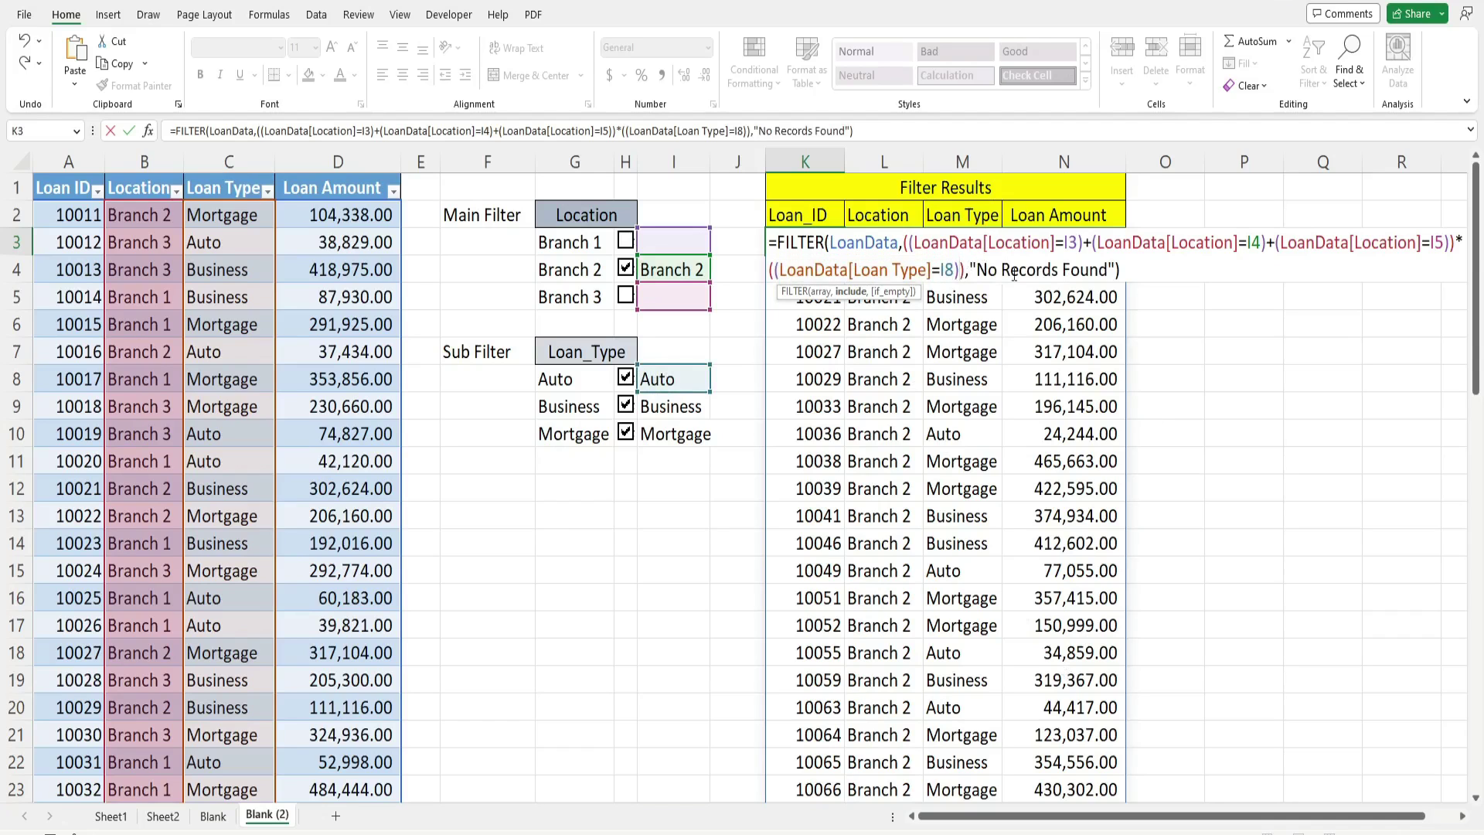
Dismiss the formula error and add a second Loan Type test referencing I9.
{"action": "type", "text": "+"}
{"action": "key", "text": "Return"}
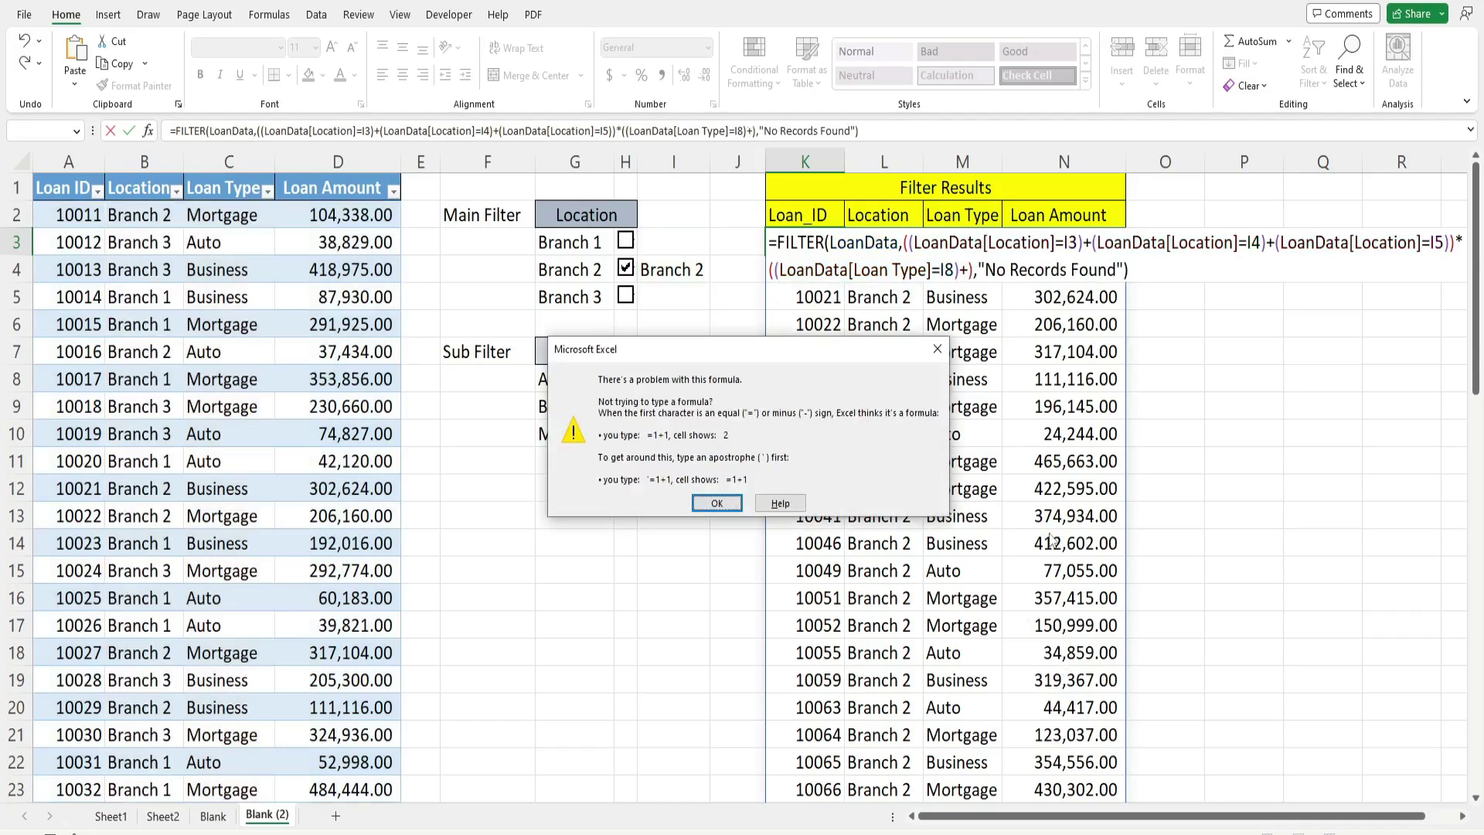
{"action": "left_click", "coordinate": [714, 503]}
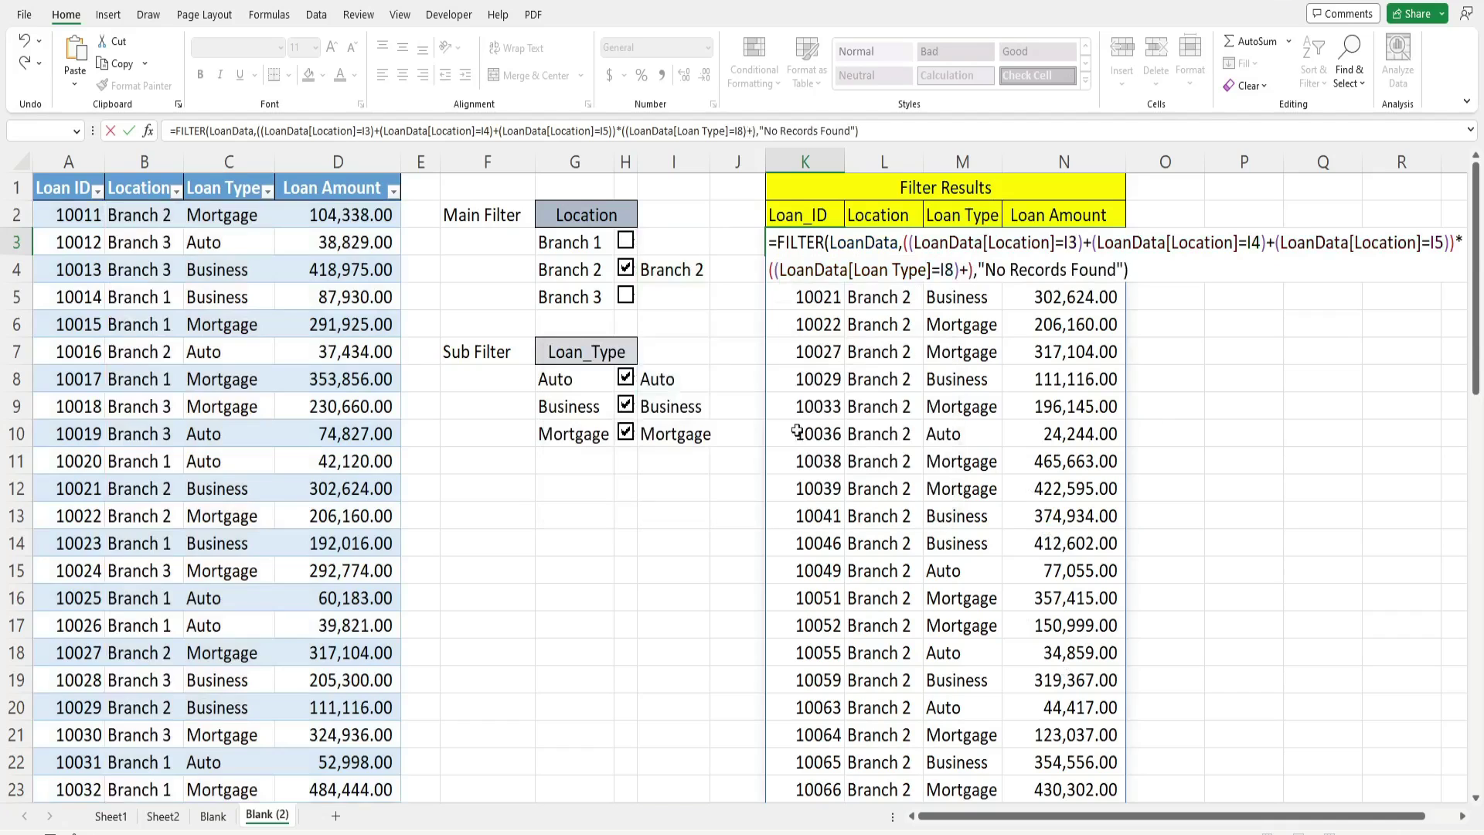
{"action": "key", "text": "ctrl+v"}
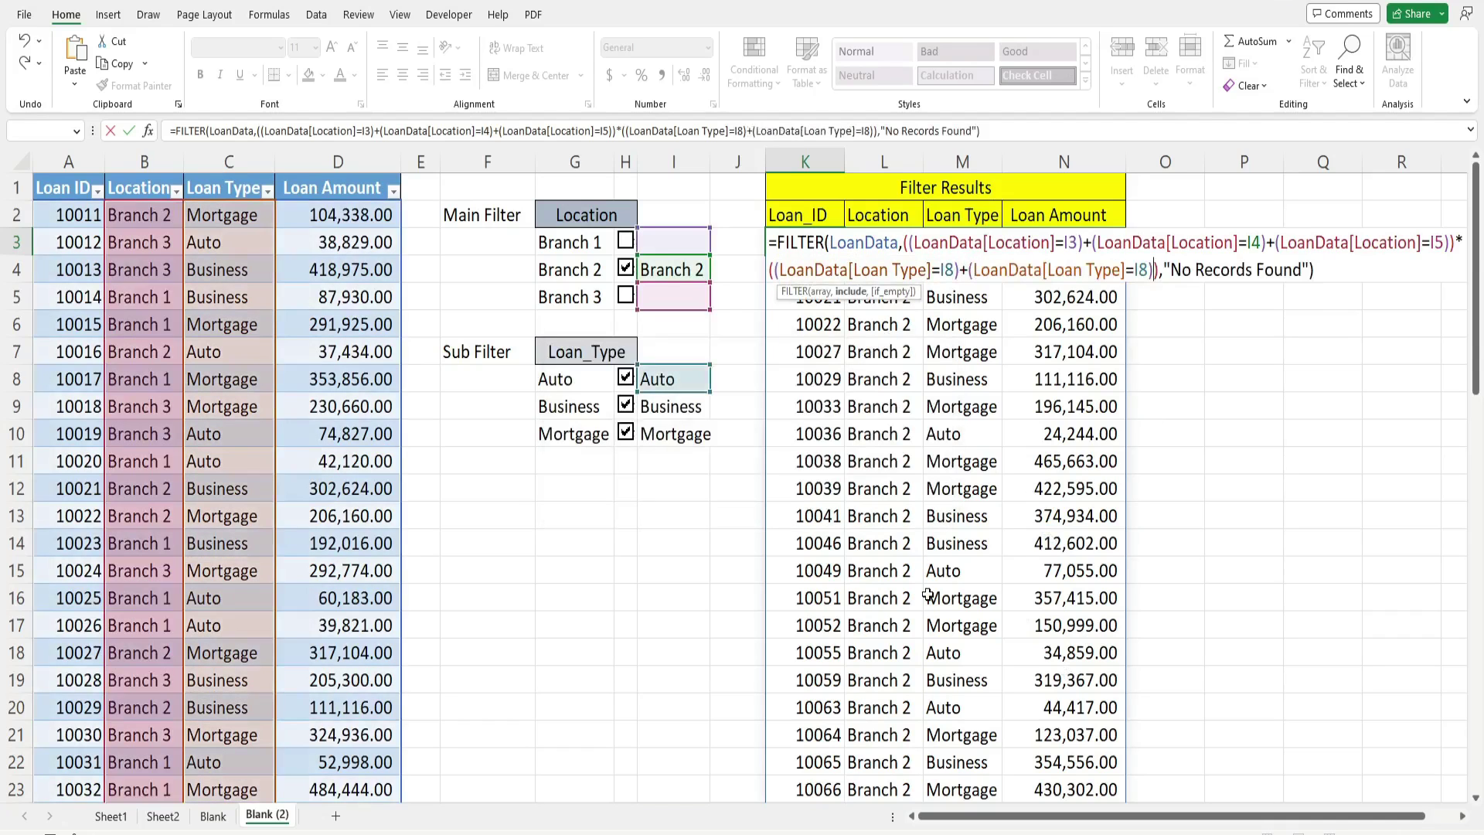
{"action": "key", "text": "Left"}
{"action": "key", "text": "BackSpace"}
{"action": "type", "text": "9"}
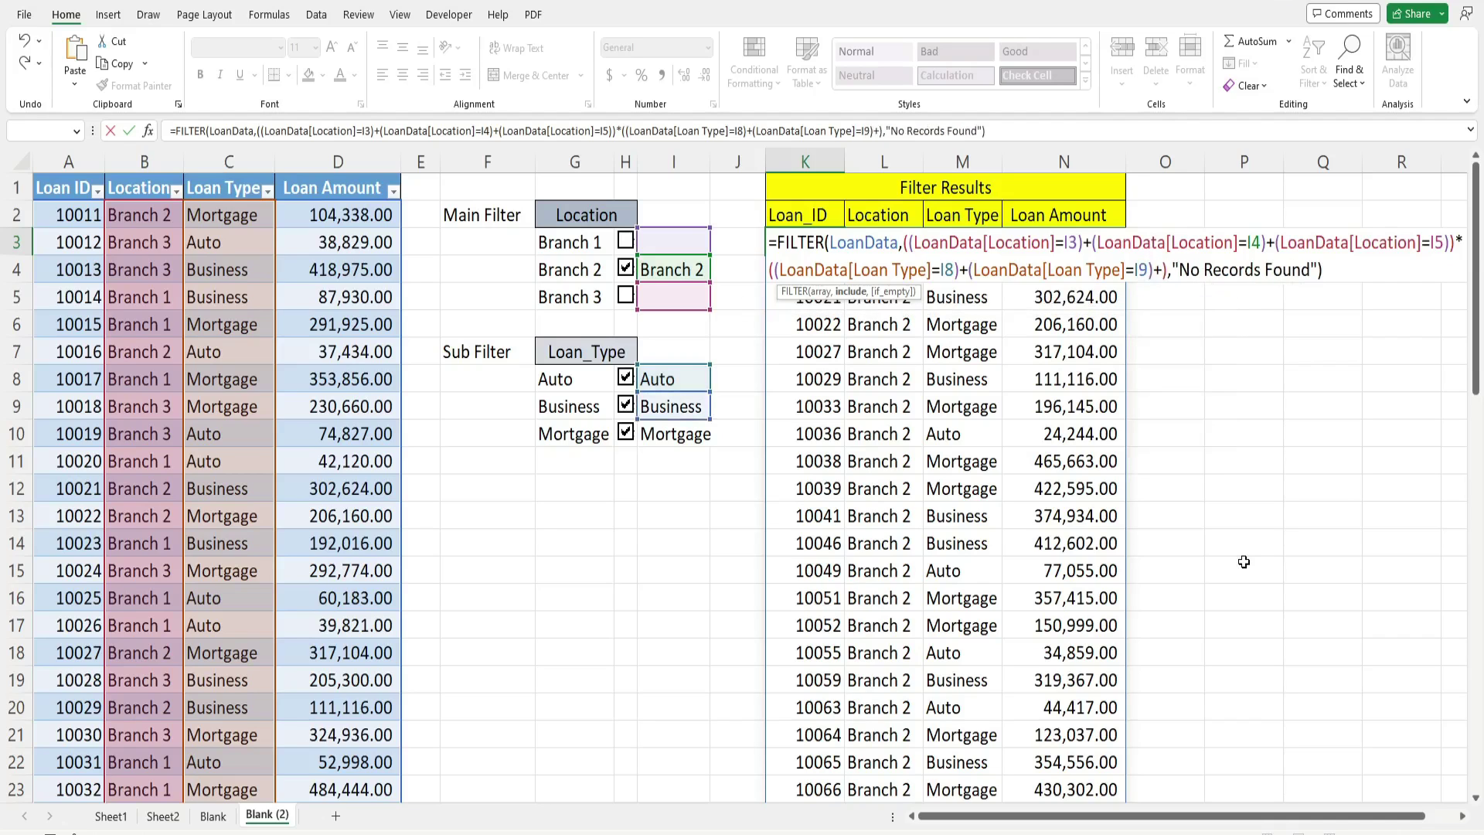
Add a third Loan Type test referencing I10 and commit the K3 formula.
{"action": "type", "text": "+(LoanData[Loan Type]=I8)"}
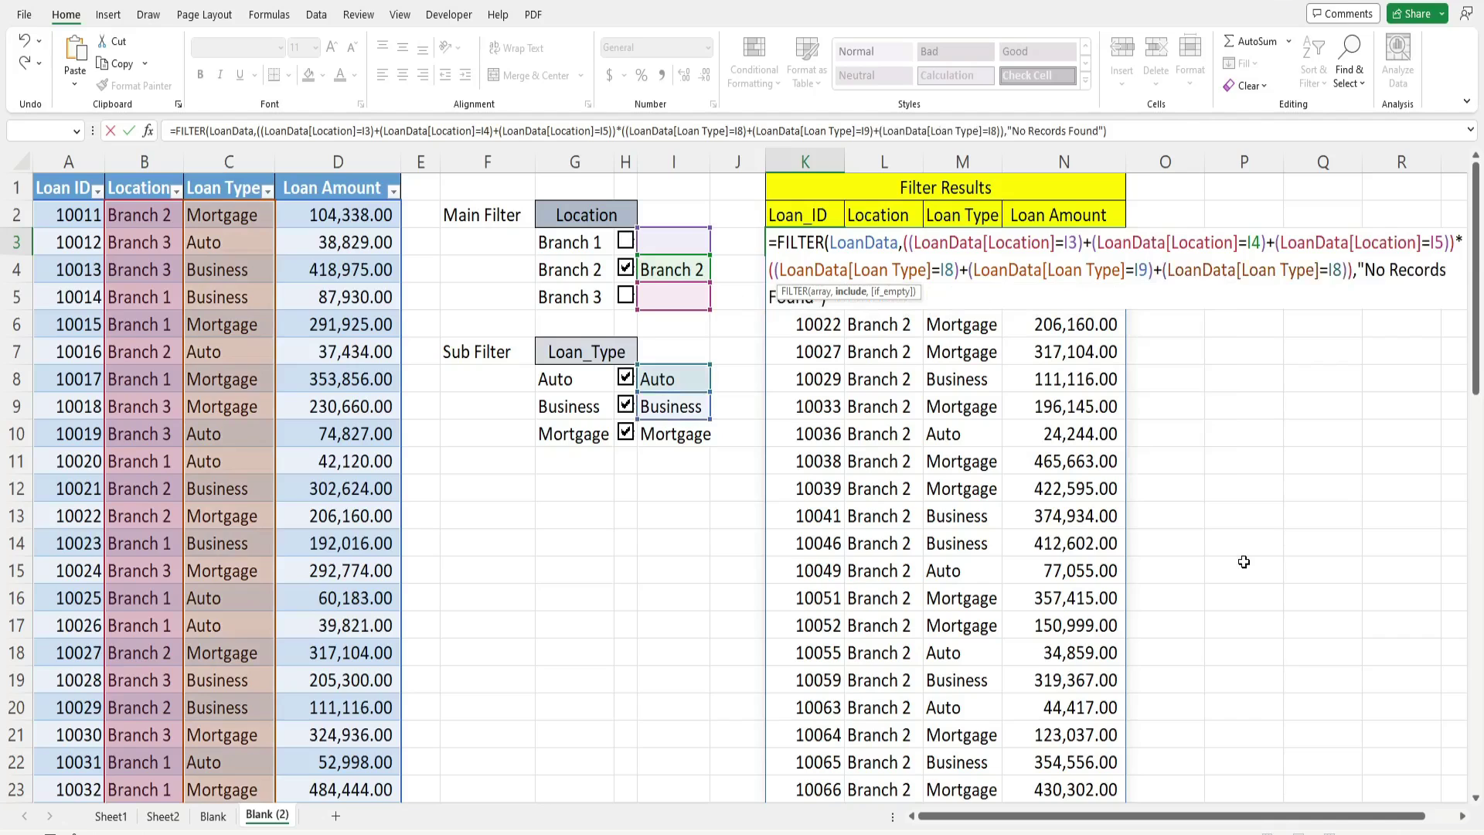
{"action": "key", "text": "Left"}
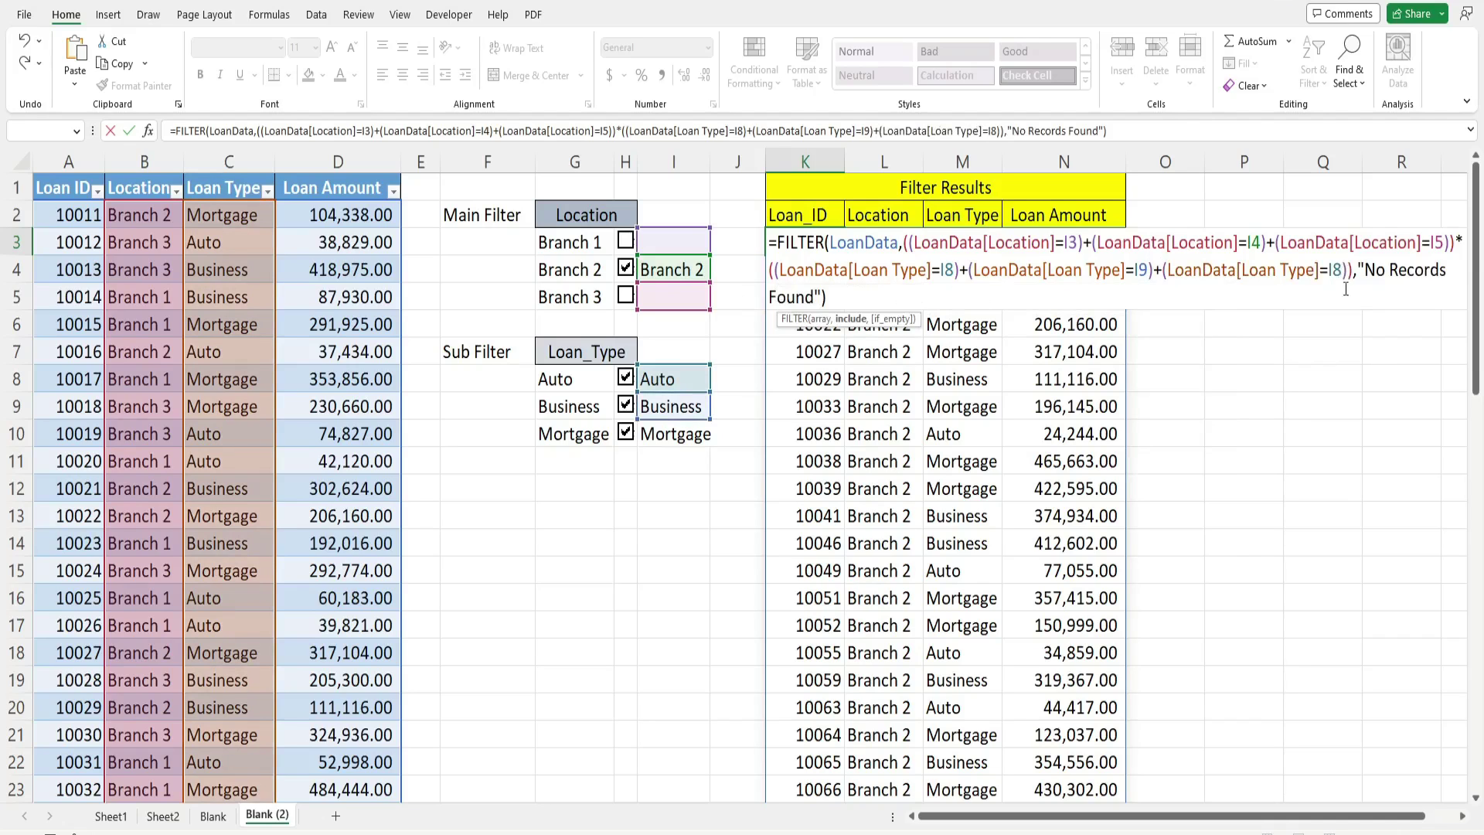
{"action": "key", "text": "BackSpace"}
{"action": "type", "text": "10"}
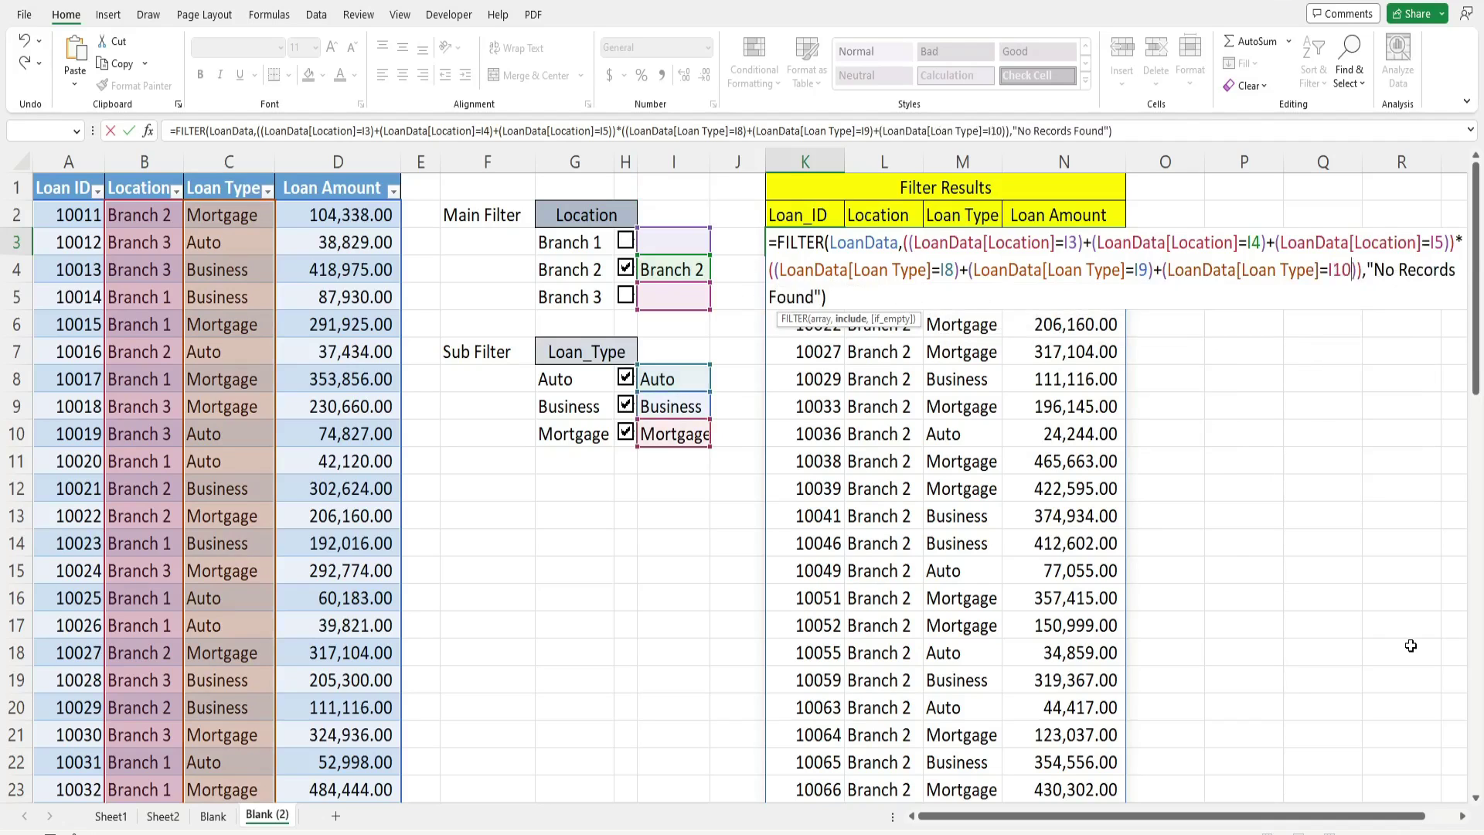
{"action": "key", "text": "Return"}
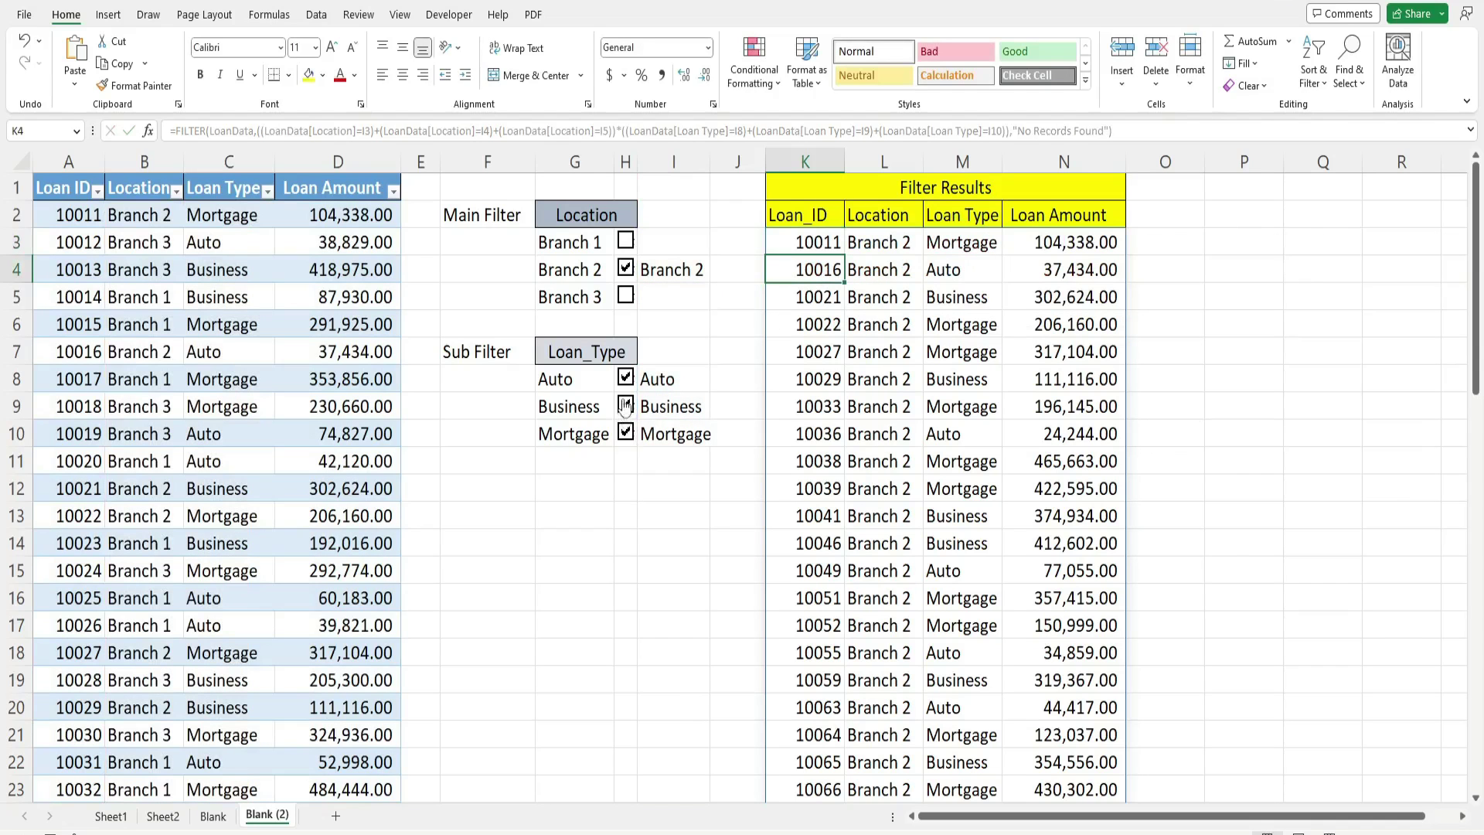
Untick Mortgage, briefly toggle Branch 3 on and off, and reopen K3's formula.
{"action": "left_click", "coordinate": [626, 432]}
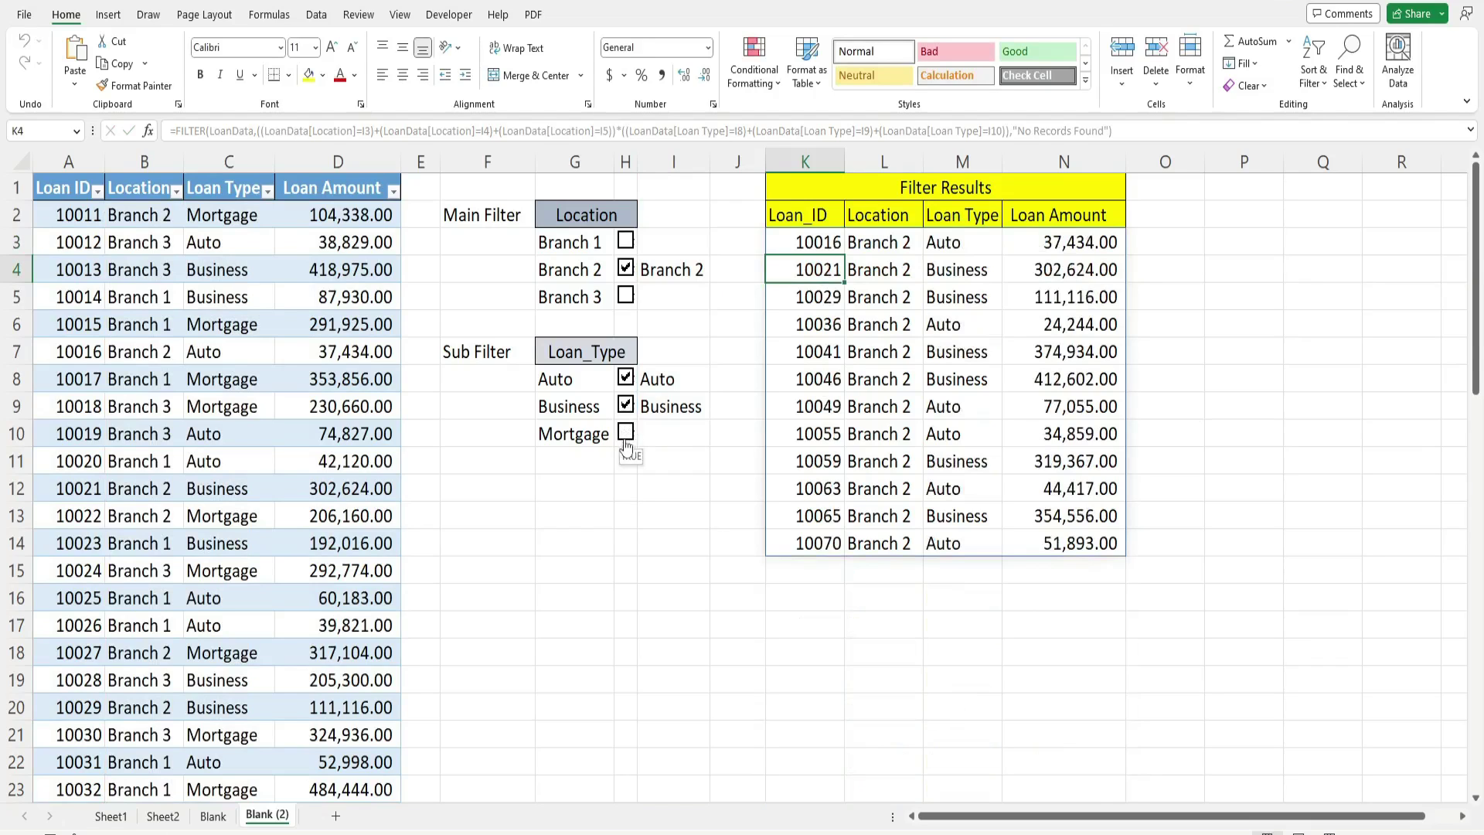
{"action": "left_click", "coordinate": [627, 298]}
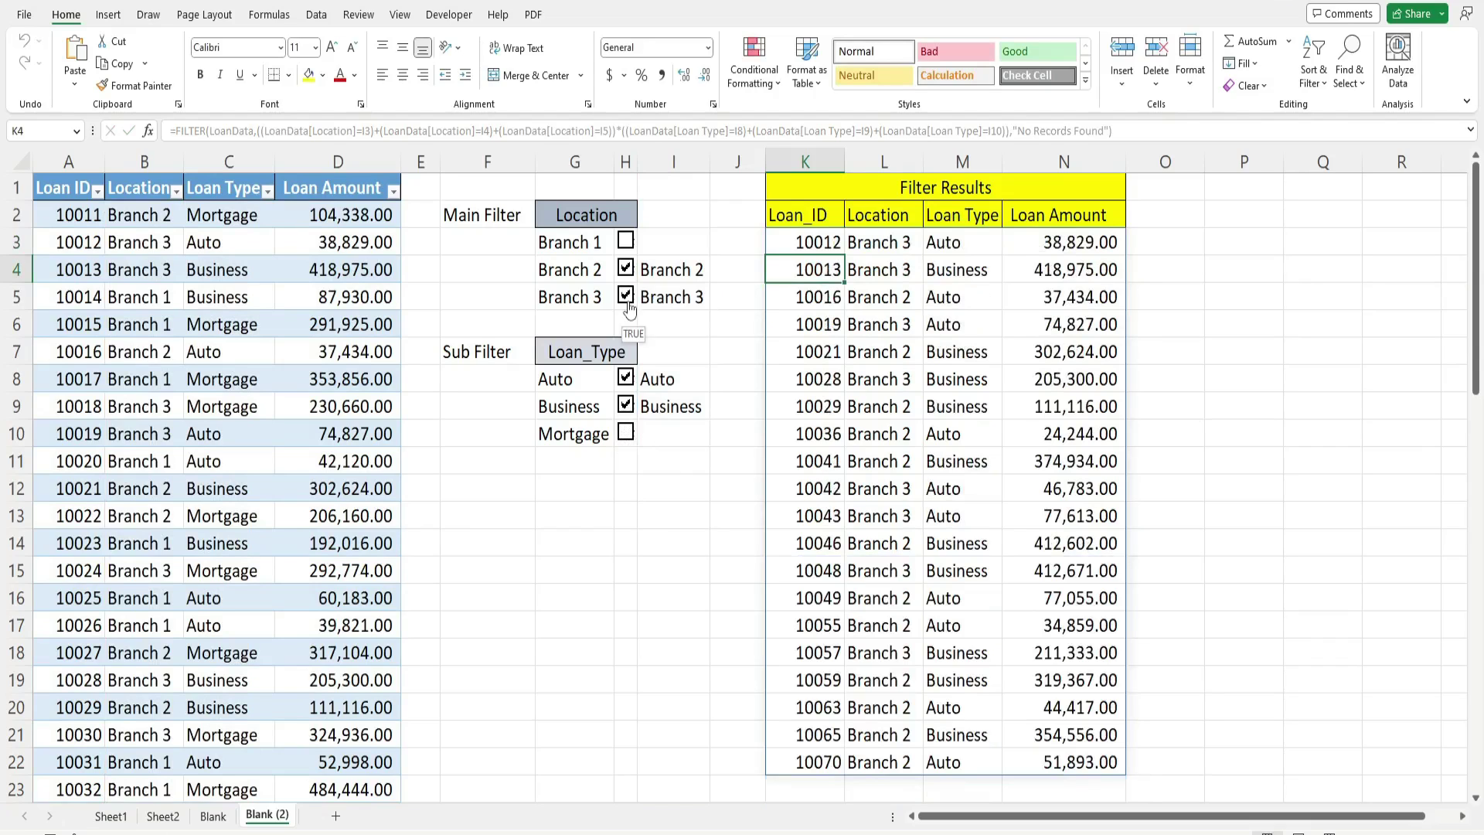
{"action": "left_click", "coordinate": [626, 299]}
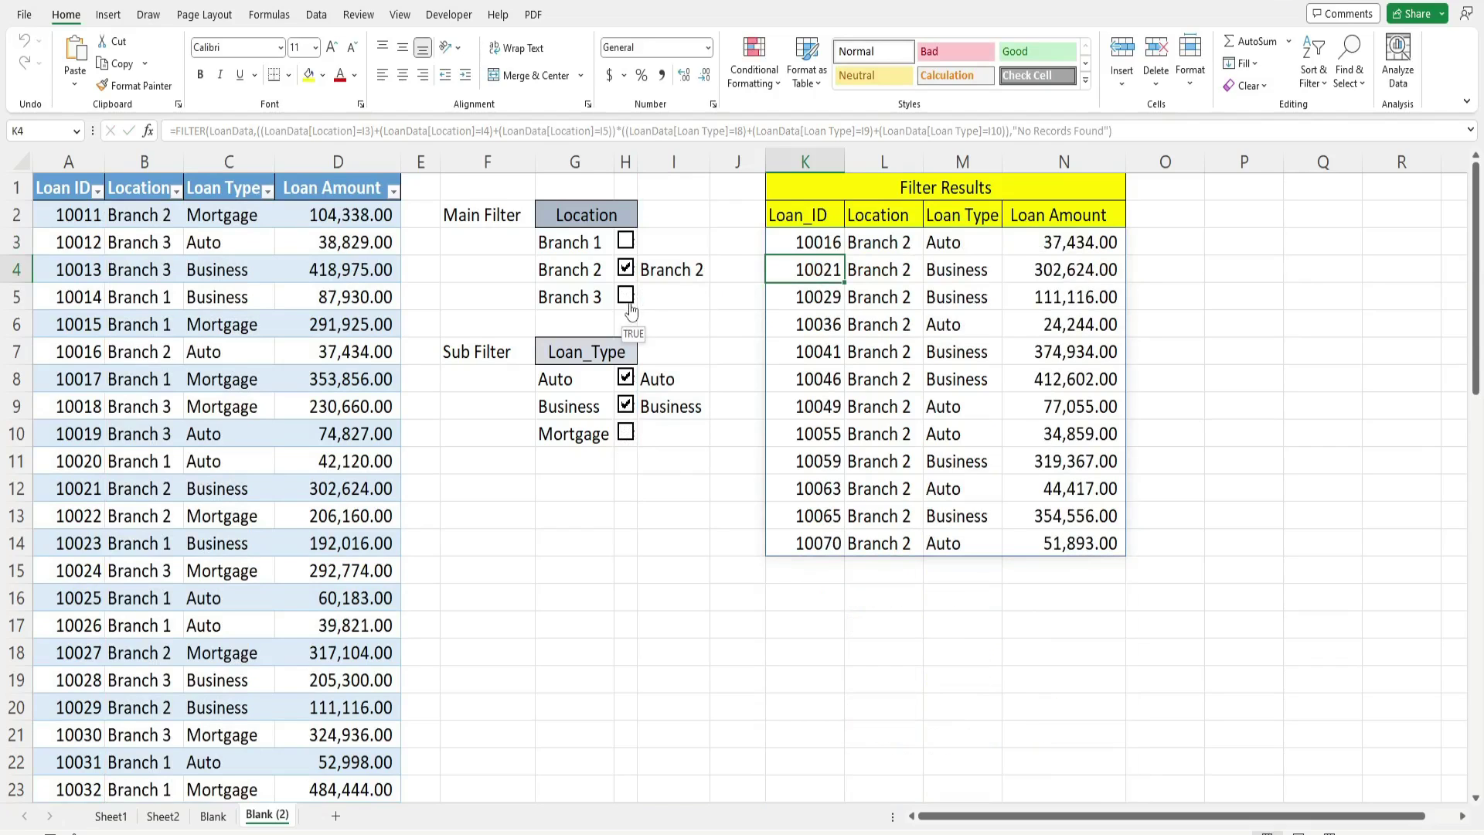
{"action": "left_click", "coordinate": [794, 244]}
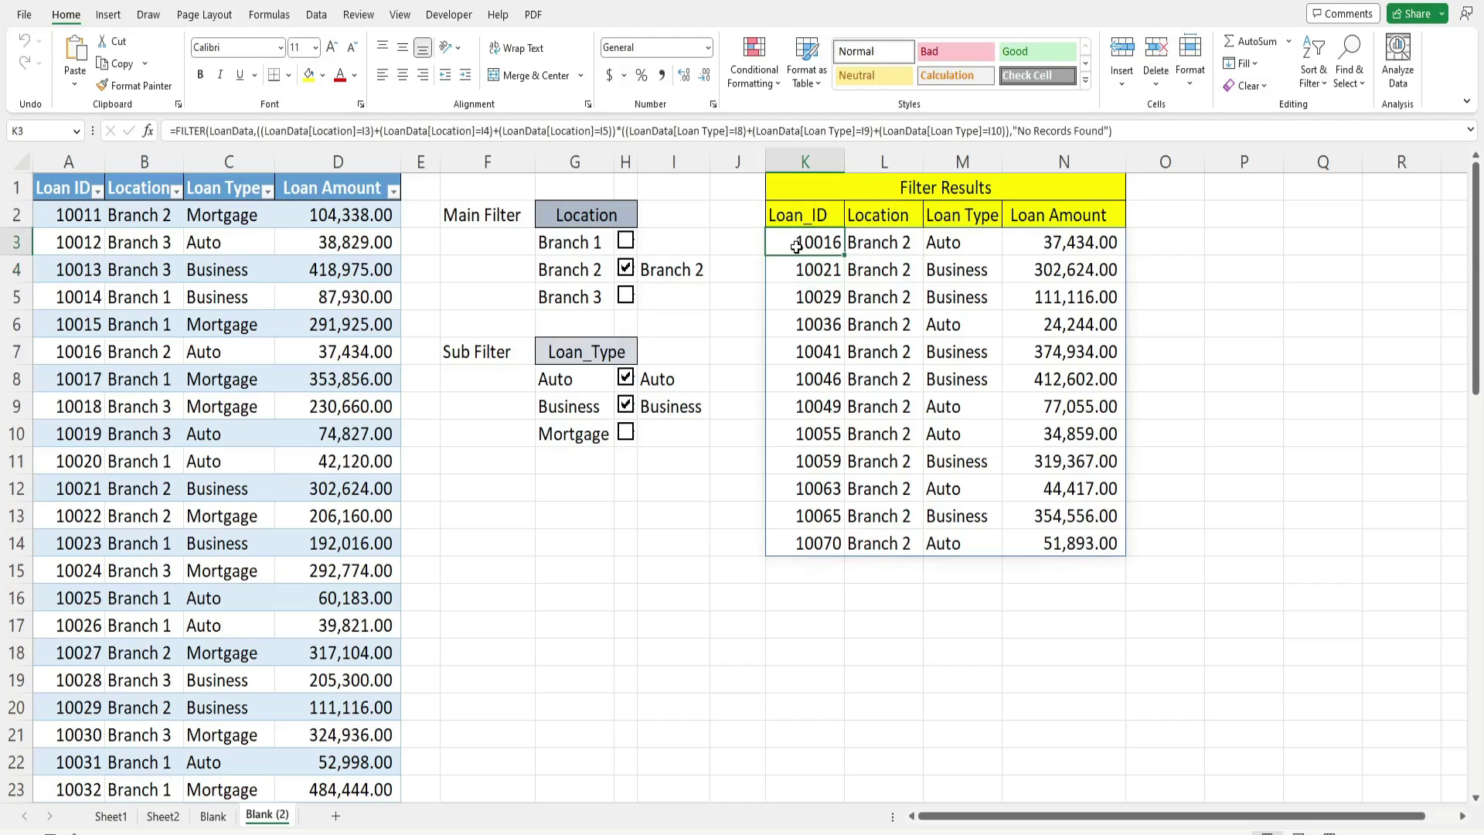
{"action": "double_click", "coordinate": [796, 246]}
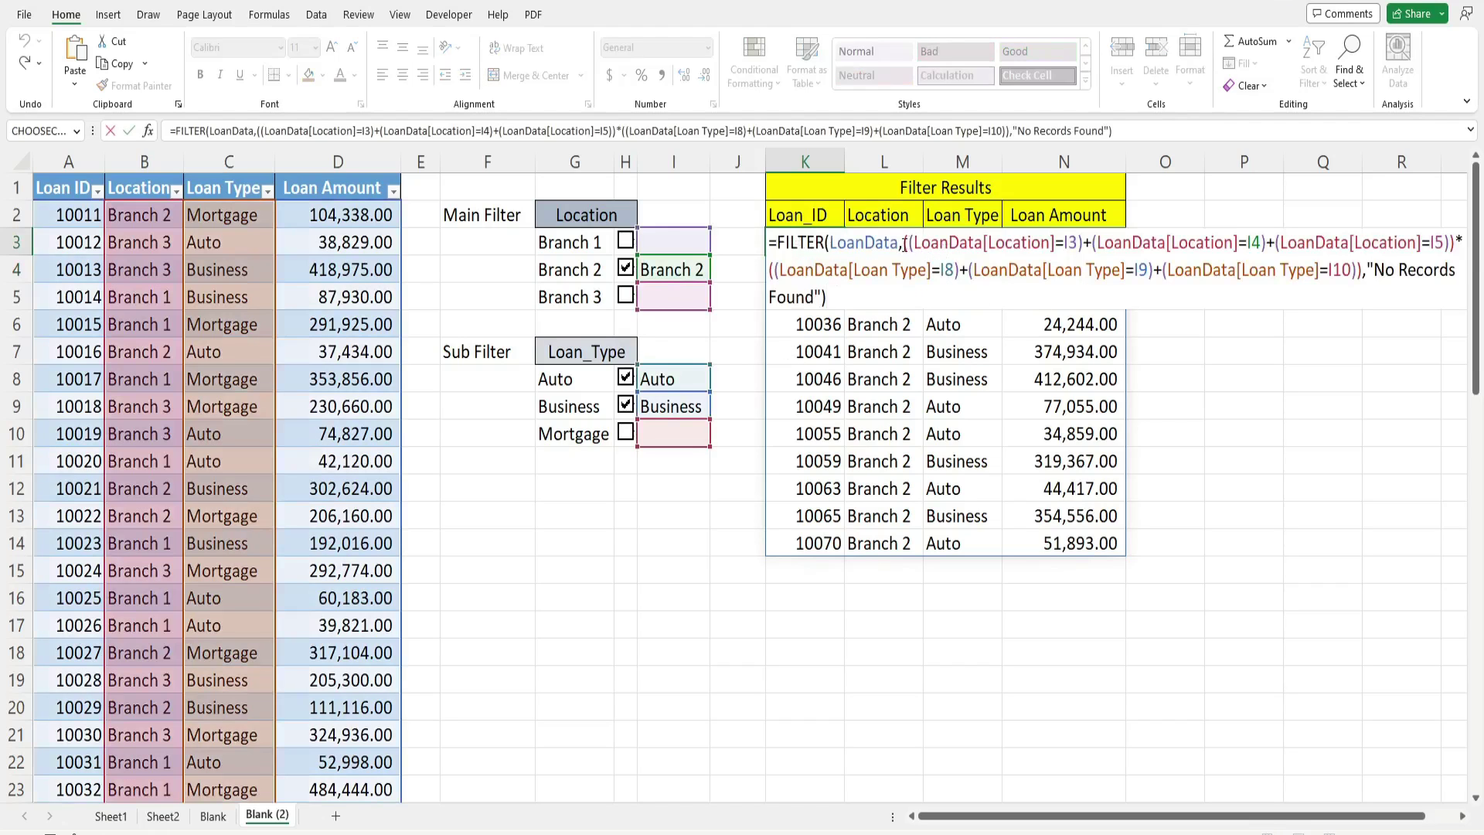
{"action": "left_click_drag", "start_coordinate": [902, 242], "coordinate": [1361, 261]}
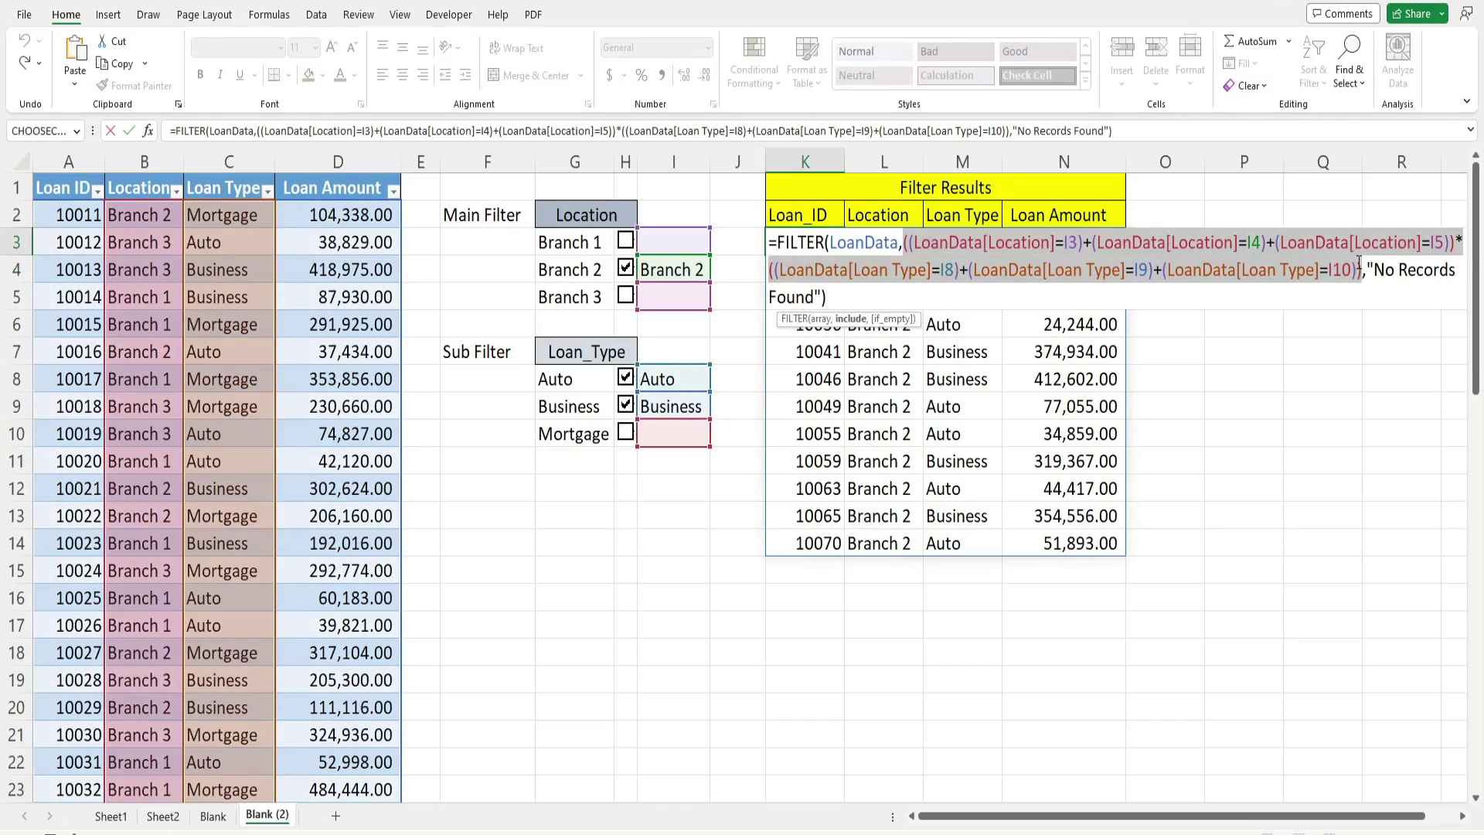
{"action": "key", "text": "F9"}
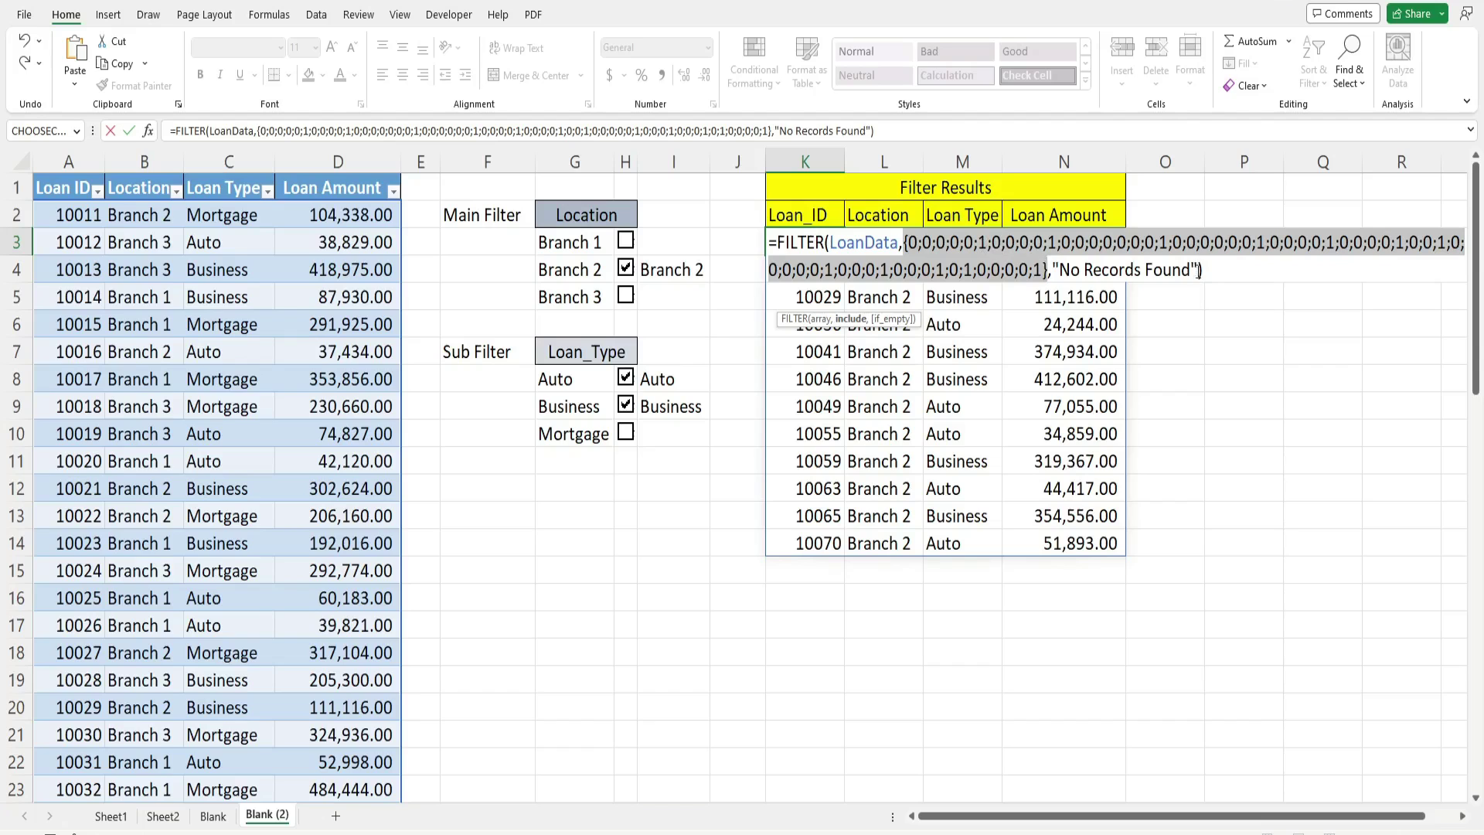
{"action": "key", "text": "Escape"}
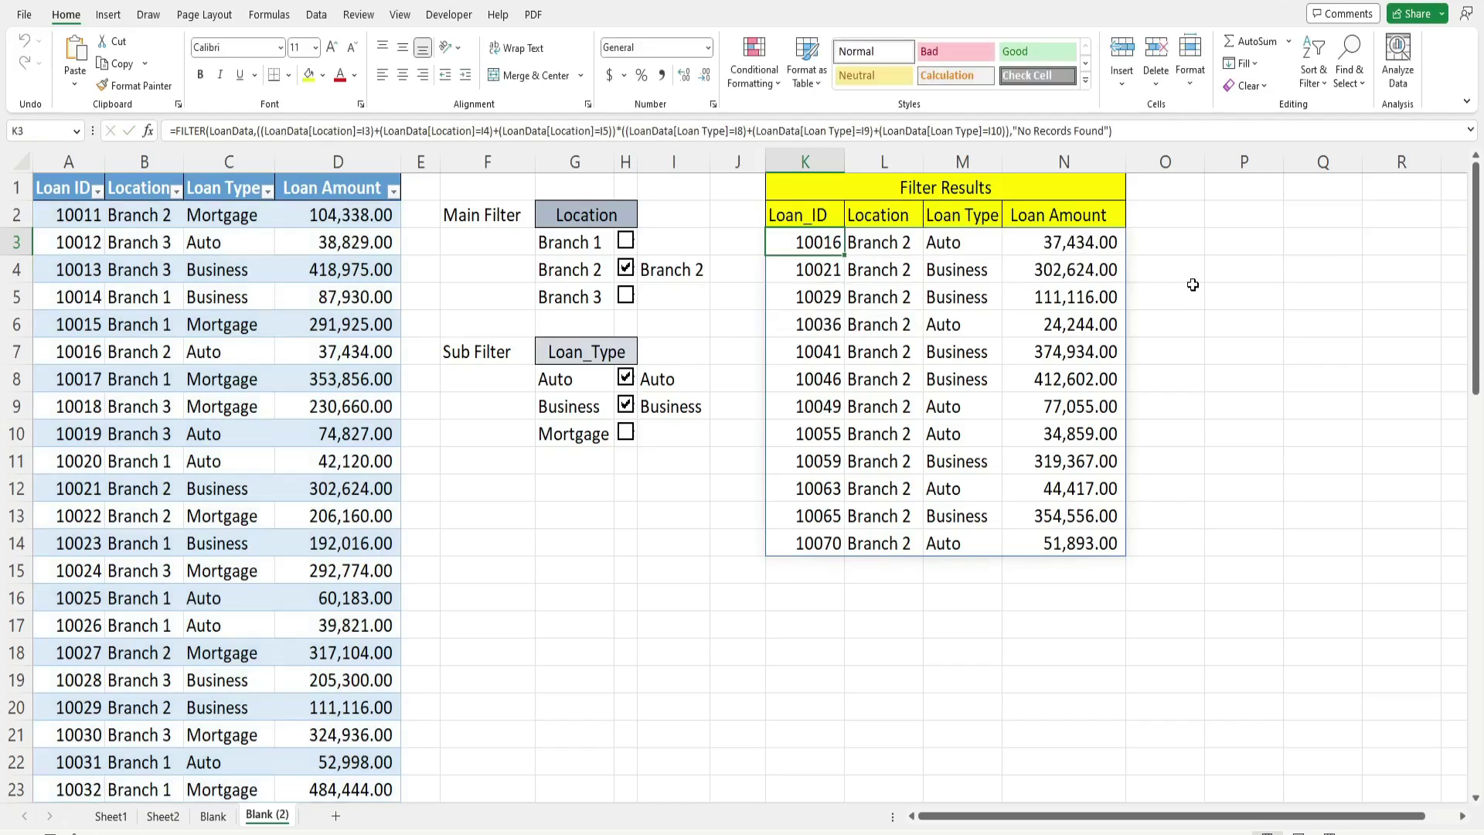